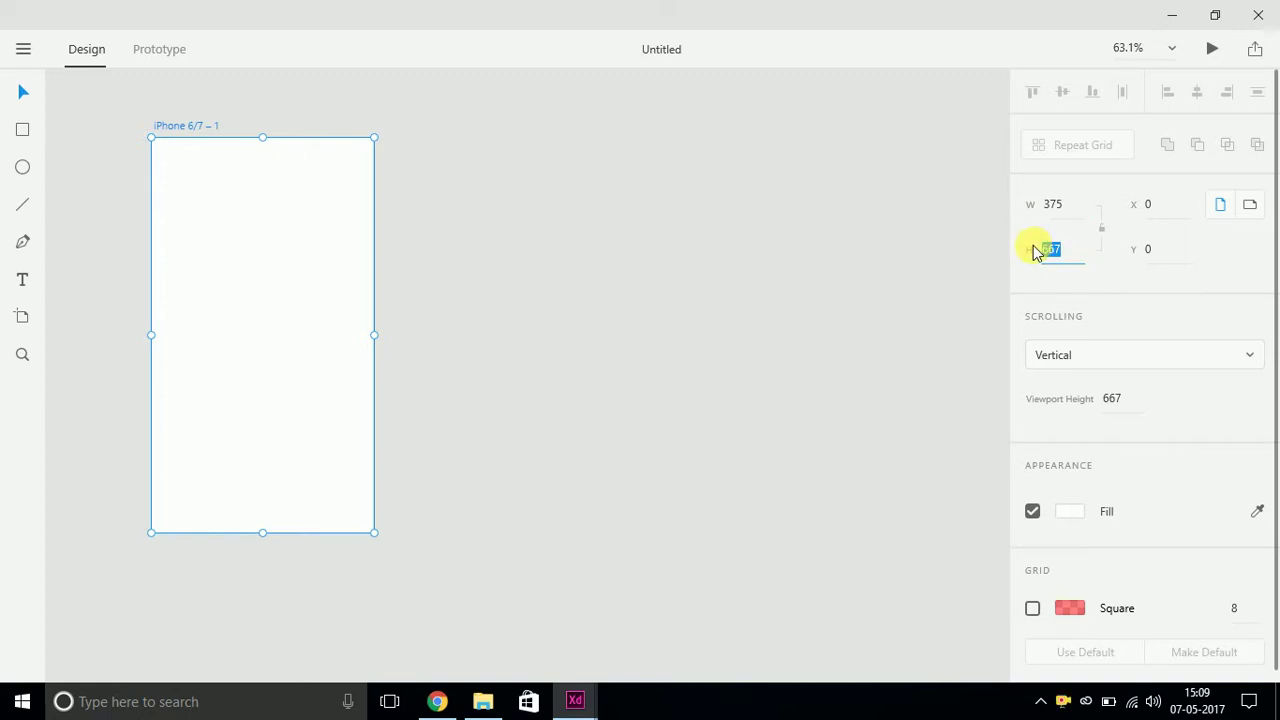
Step: Inspect the iPhone 6/7 artboard's width and height settings, clear the selection and reselect the artboard
click(1050, 204)
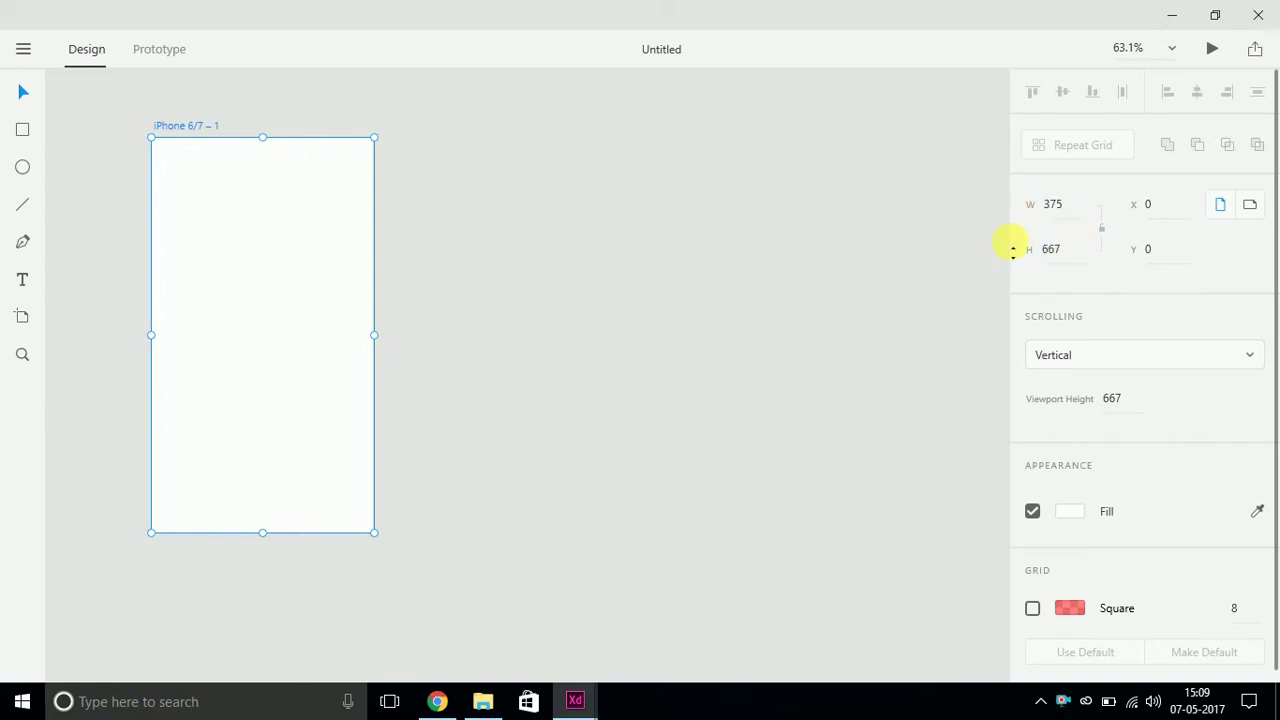
click(955, 325)
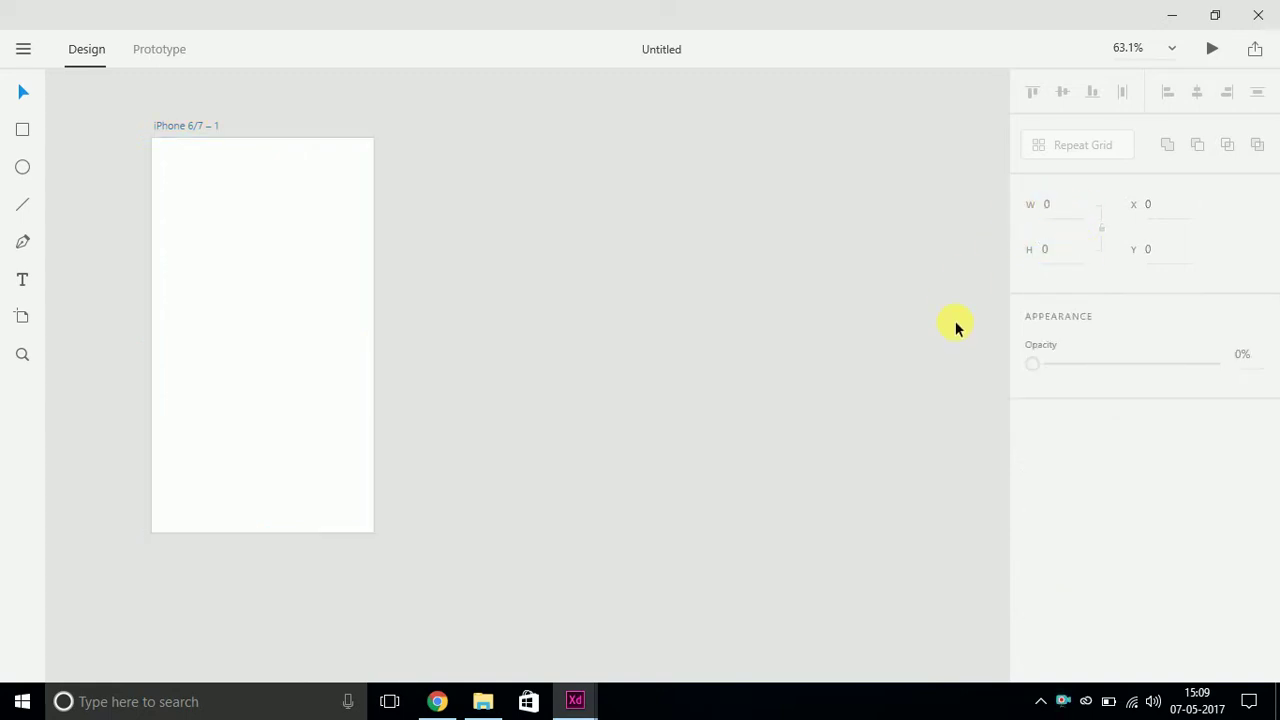
click(180, 127)
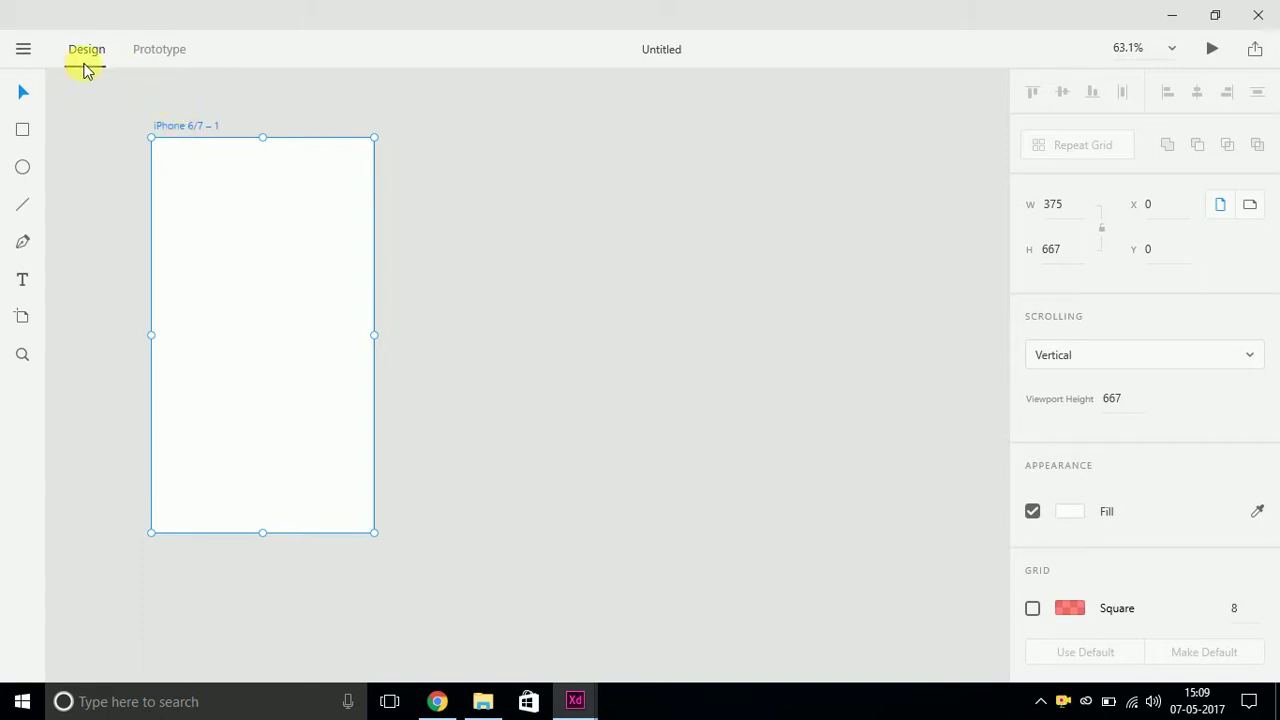
Step: Look at Prototype mode, return to Design mode, and review the file and help commands
click(160, 50)
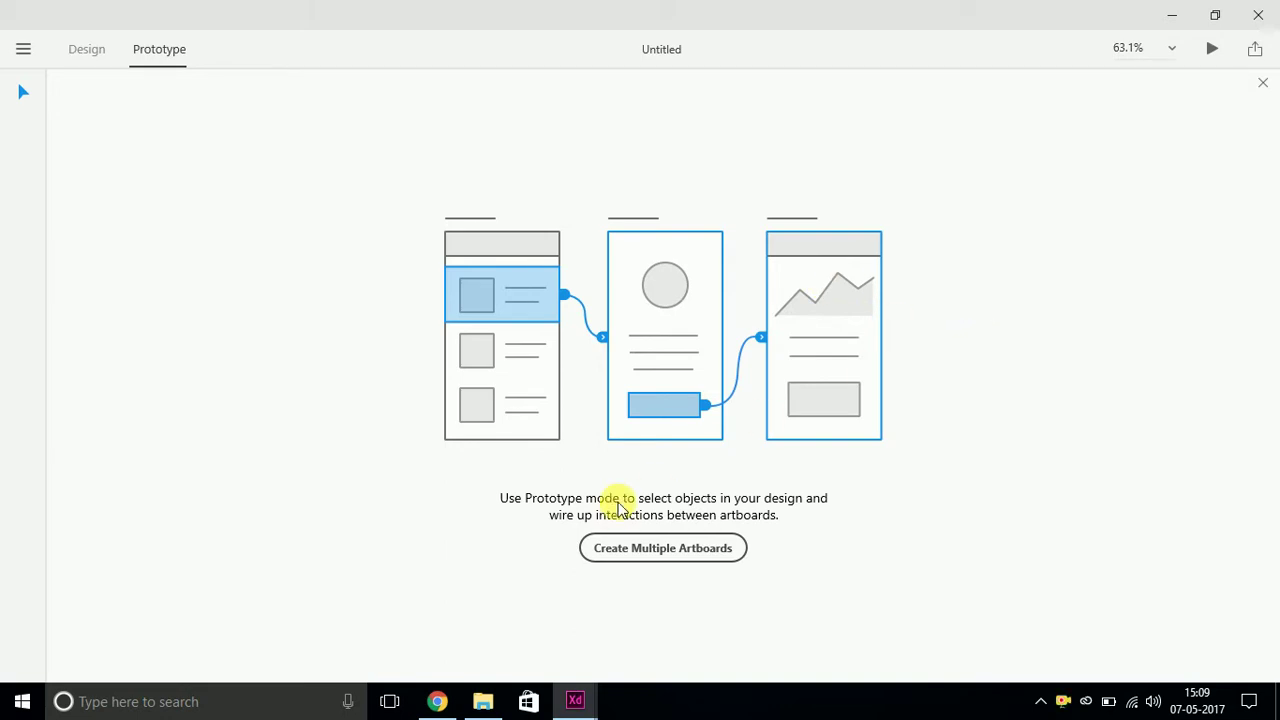
click(88, 56)
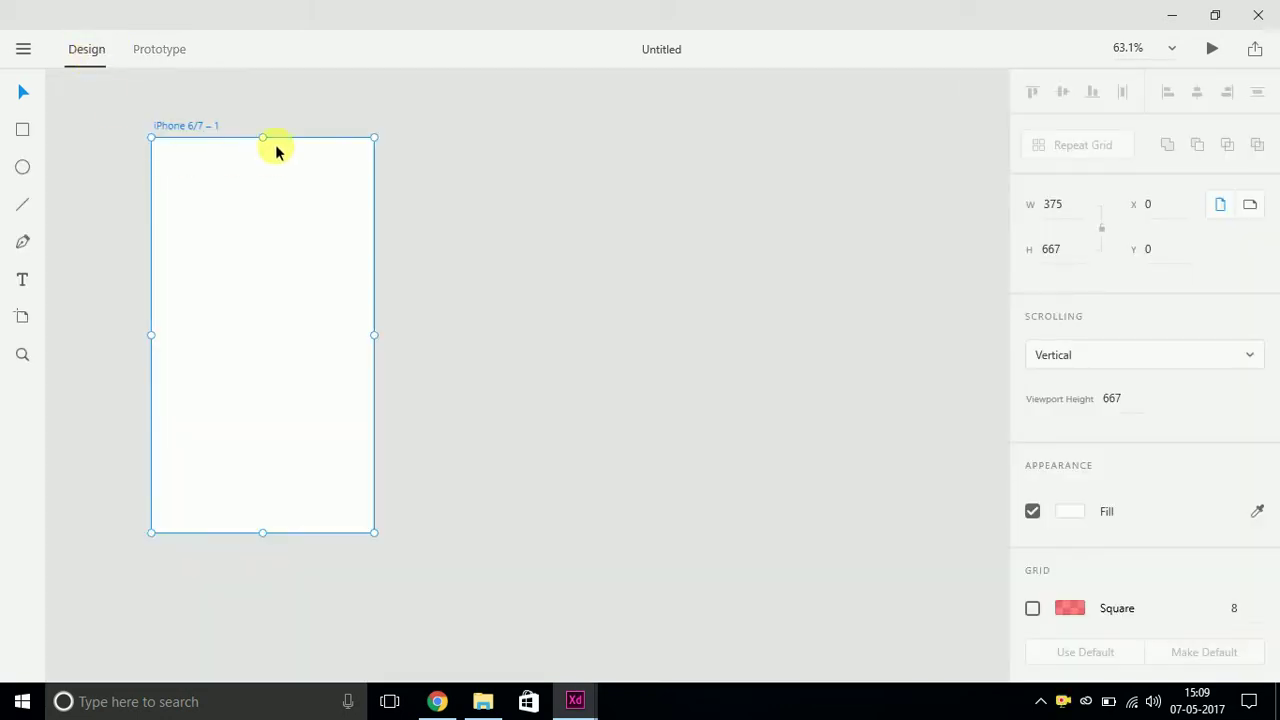
click(24, 51)
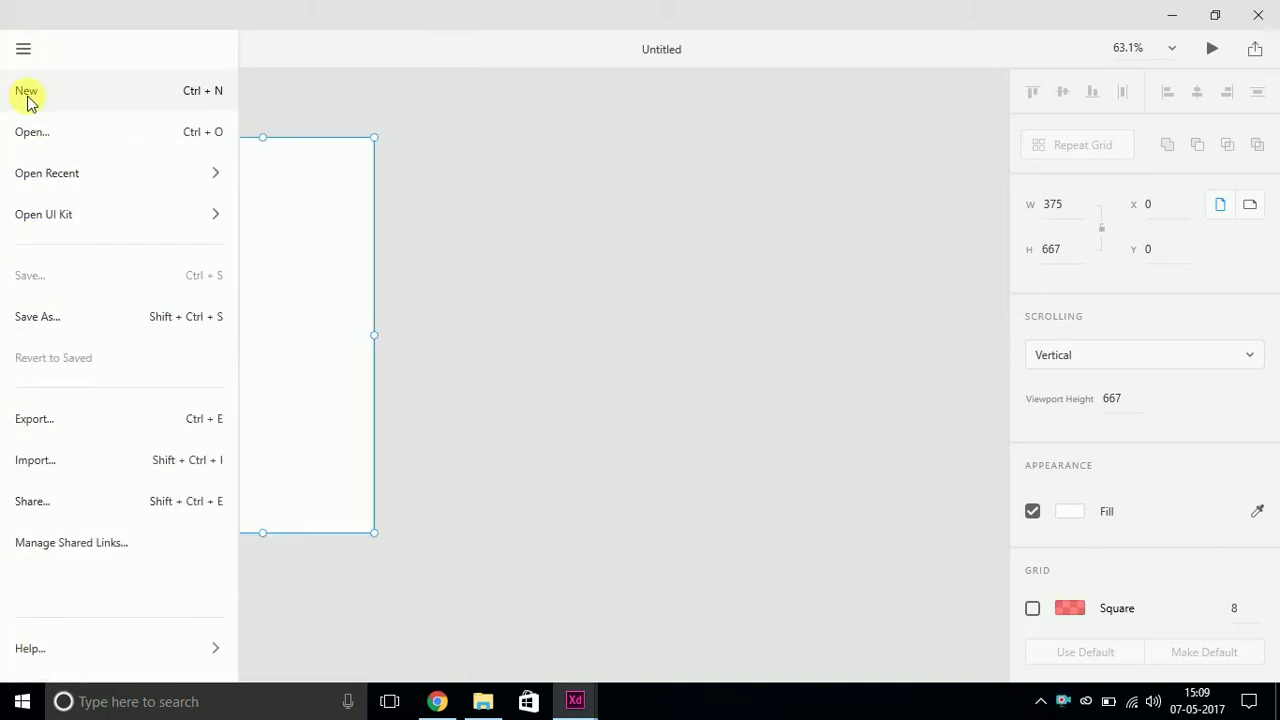
mouse_move(50, 648)
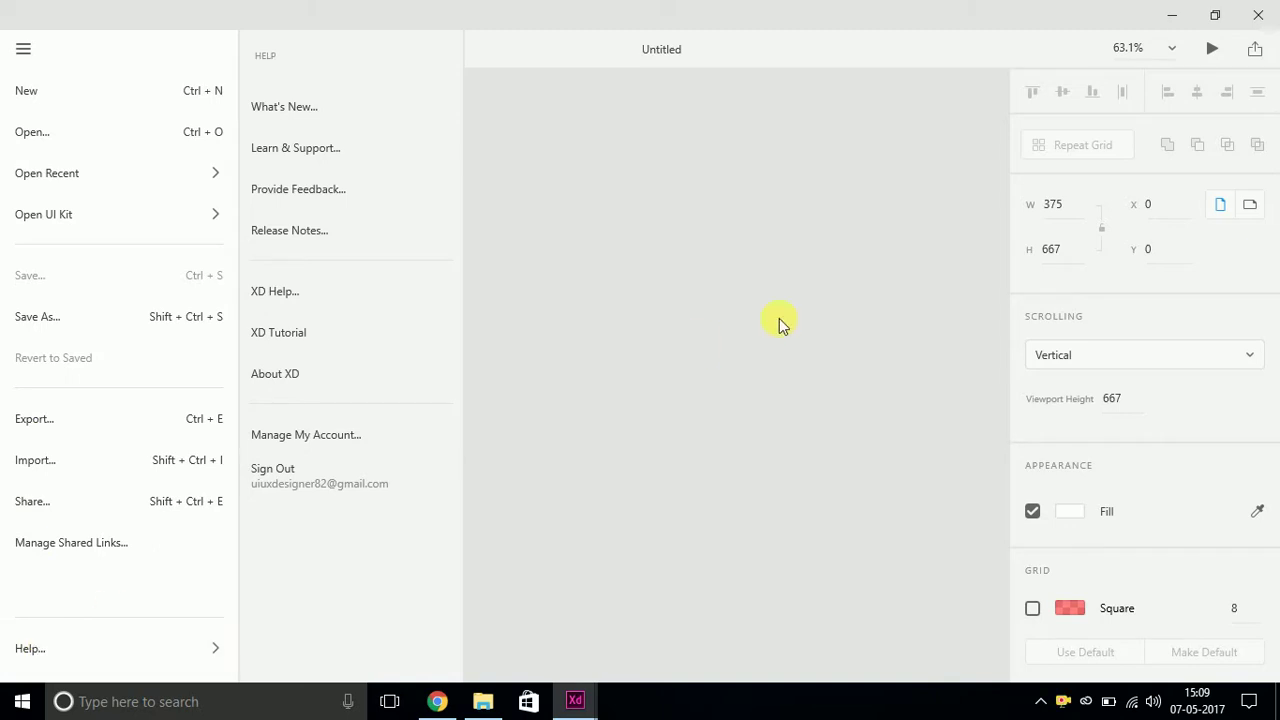
click(779, 318)
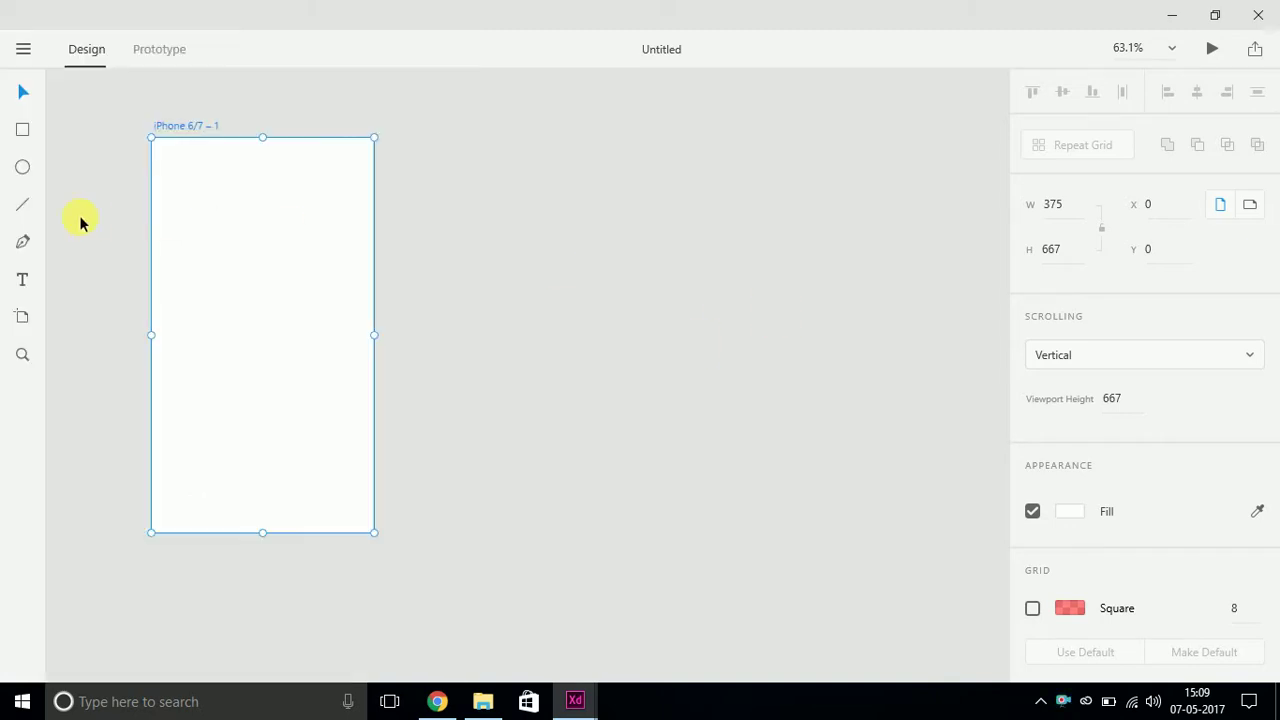
Step: Move the iPhone 6/7 artboard with the Select tool to about X 108, Y 30
click(23, 133)
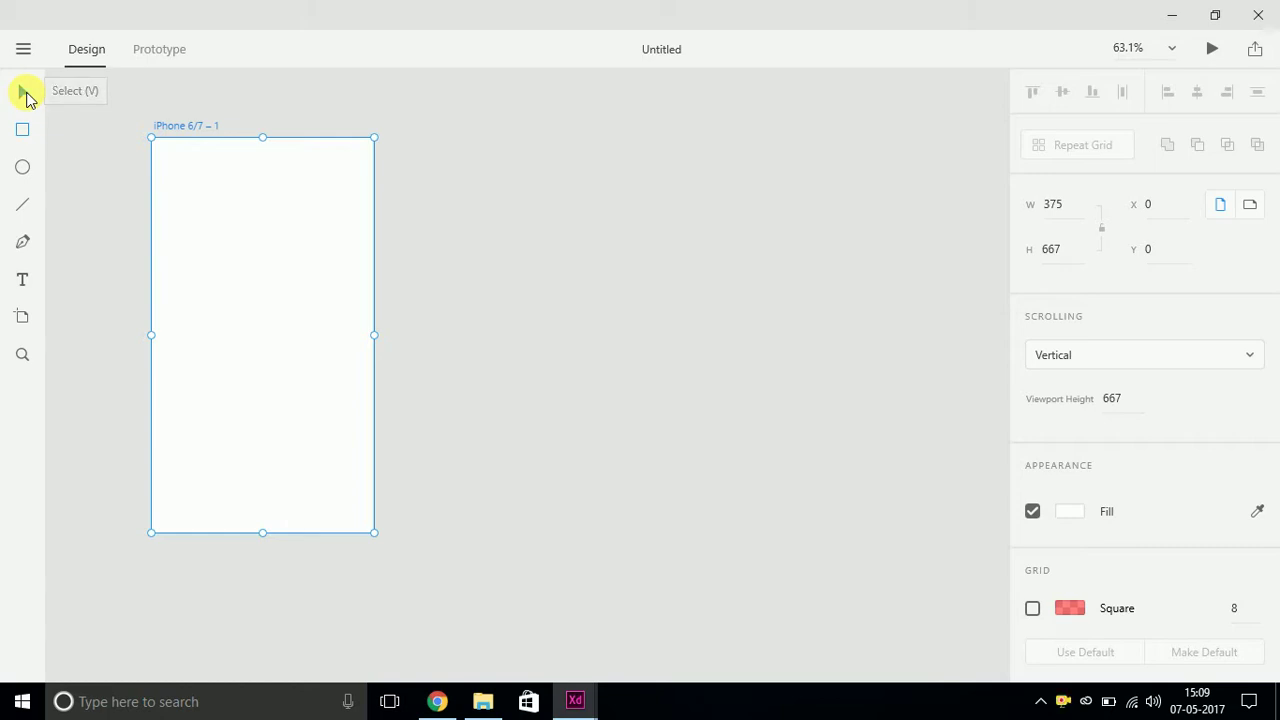
click(24, 94)
drag(195, 124, 65, 103)
drag(155, 170, 401, 172)
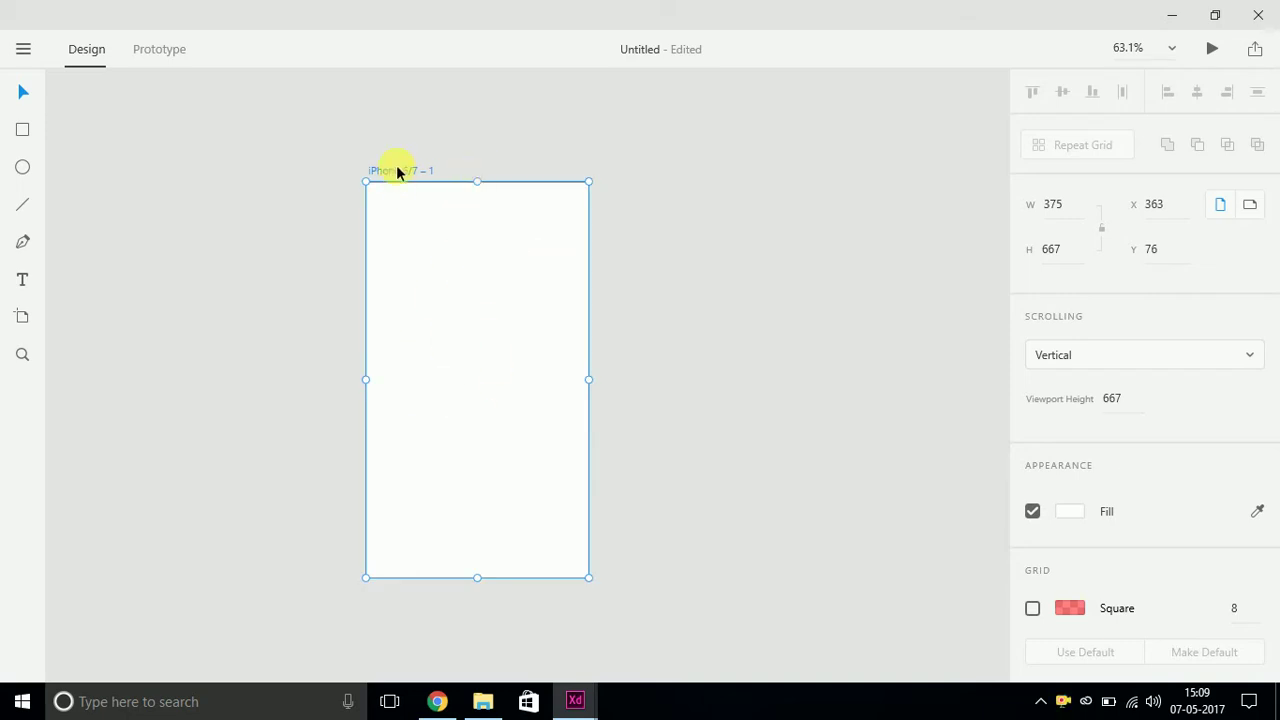
drag(411, 170, 394, 170)
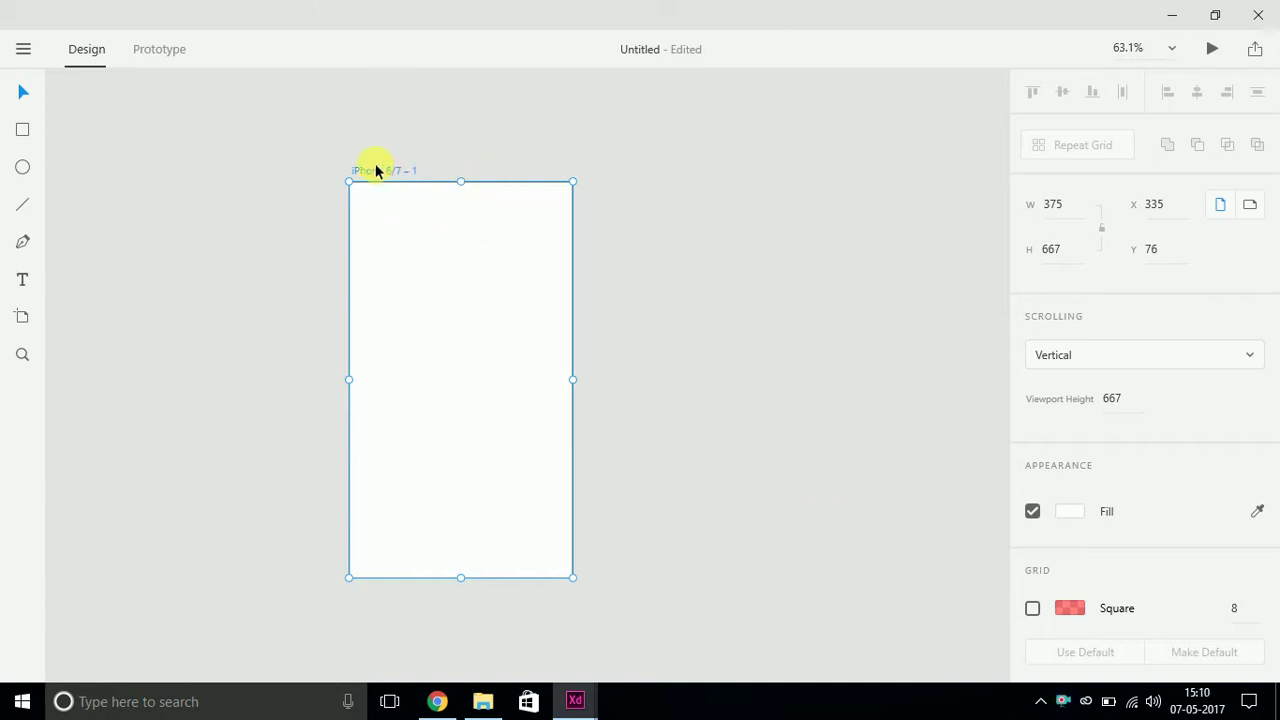
drag(372, 166, 249, 143)
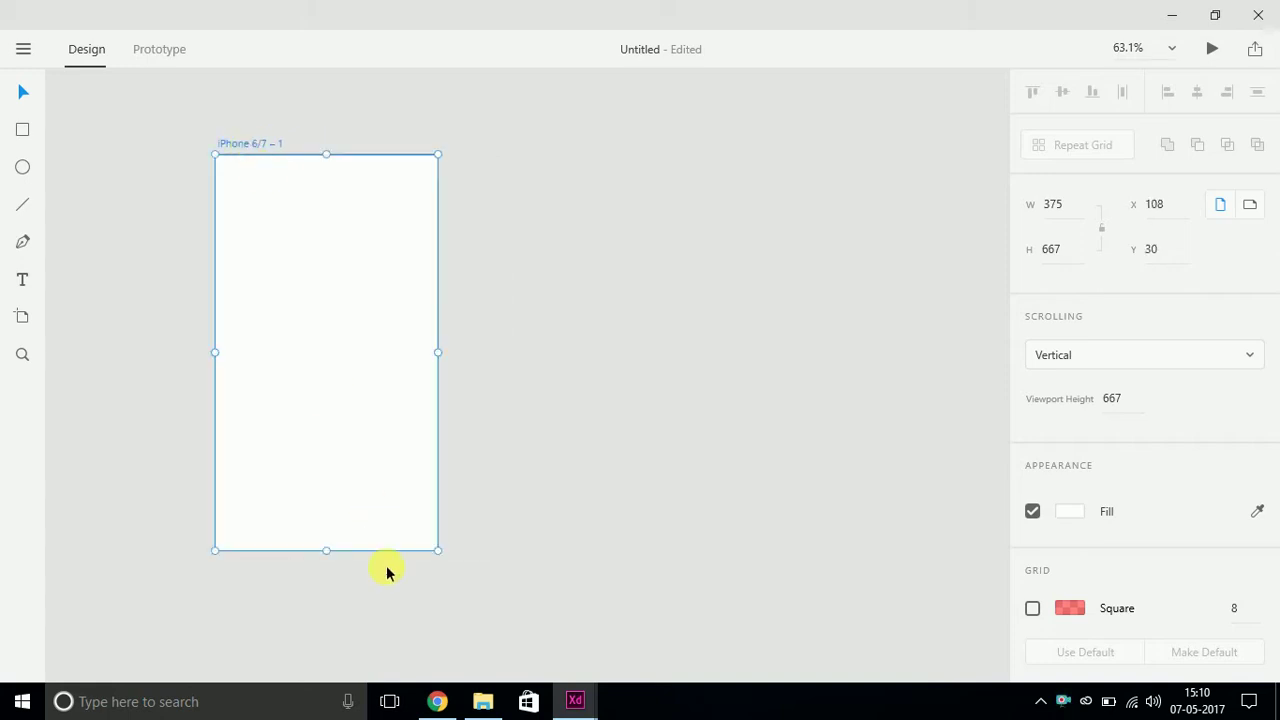
right_click(241, 150)
key(Escape)
right_click(293, 404)
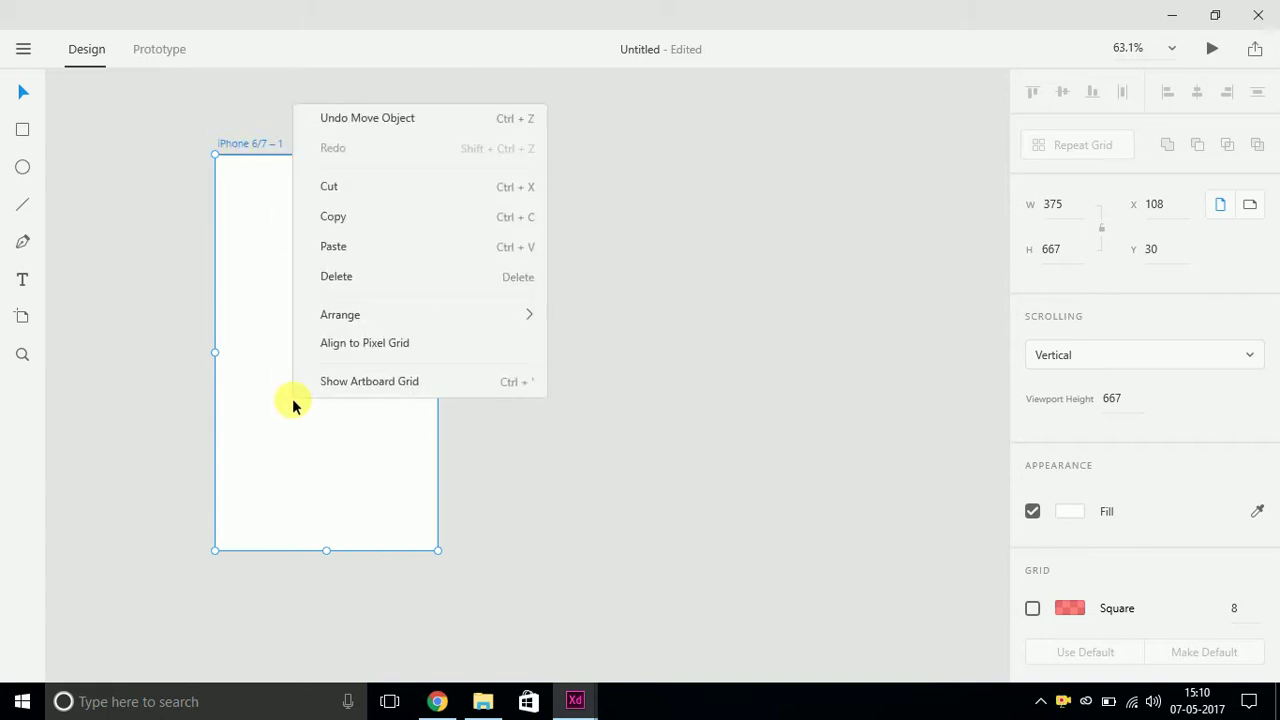
key(Escape)
click(149, 163)
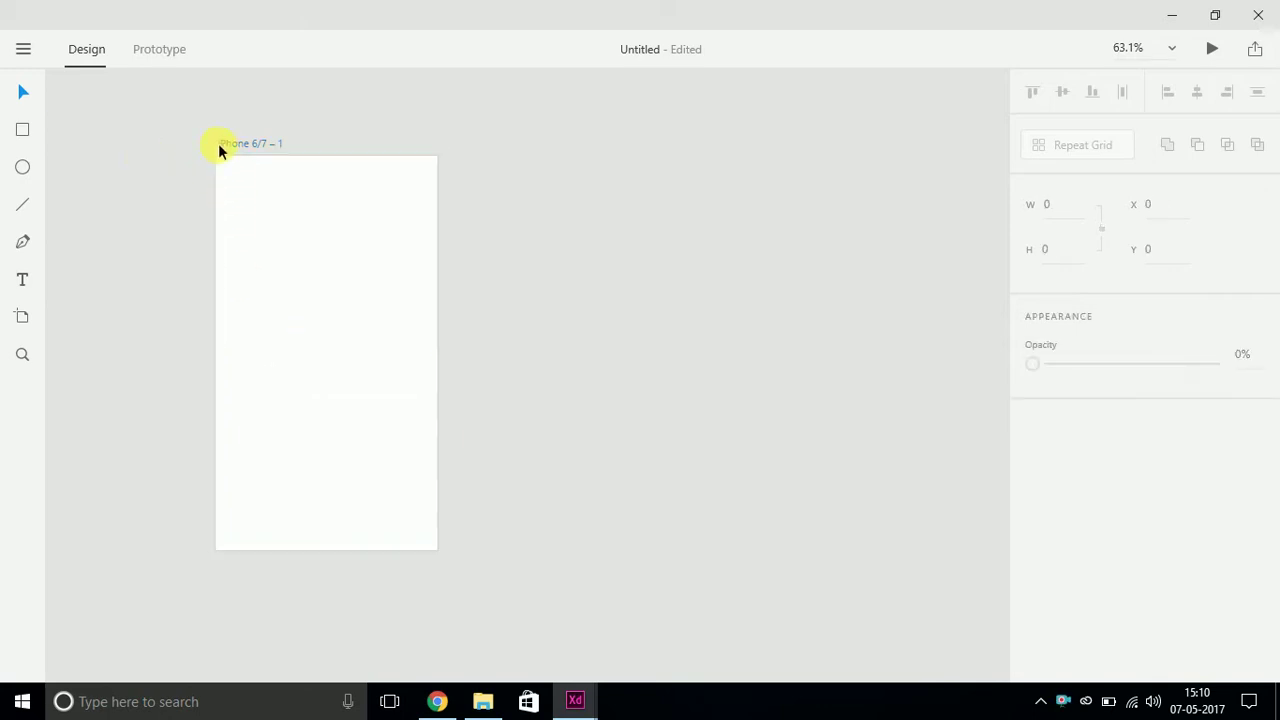
Step: Copy the artboard and paste a duplicate beside the original, removing that duplicate again
click(228, 147)
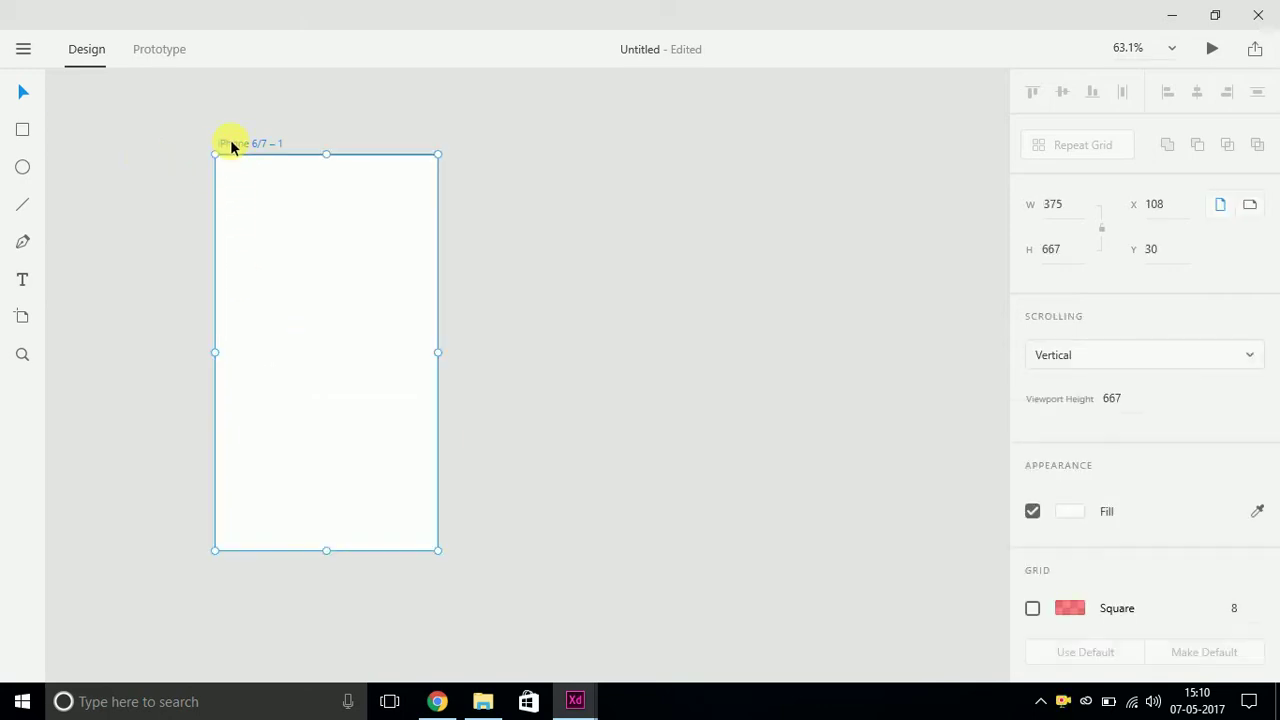
right_click(230, 145)
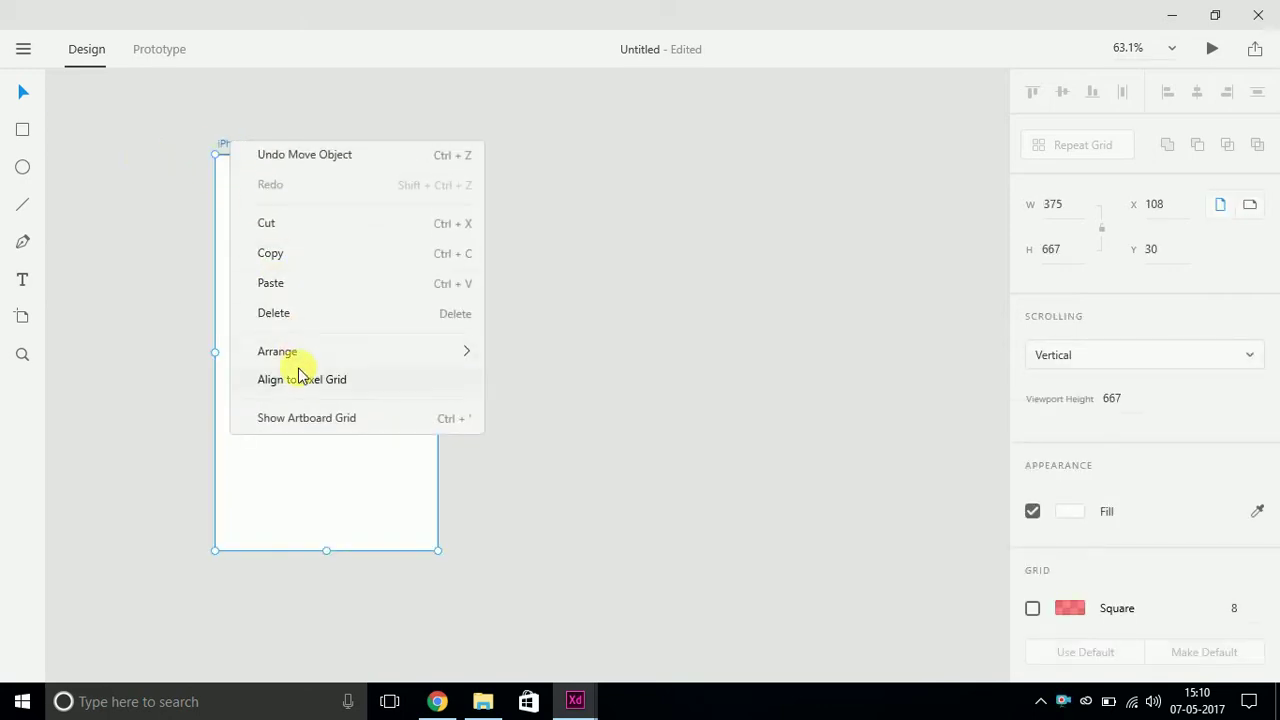
click(295, 258)
right_click(461, 152)
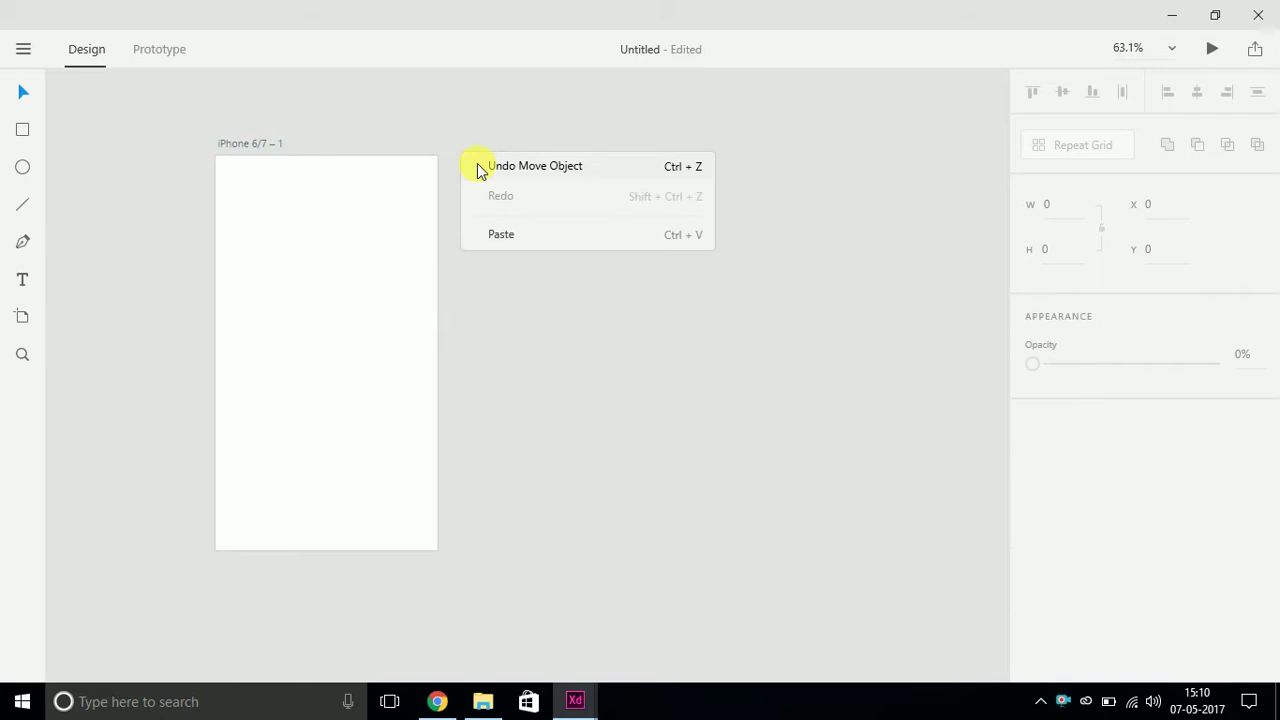
click(505, 238)
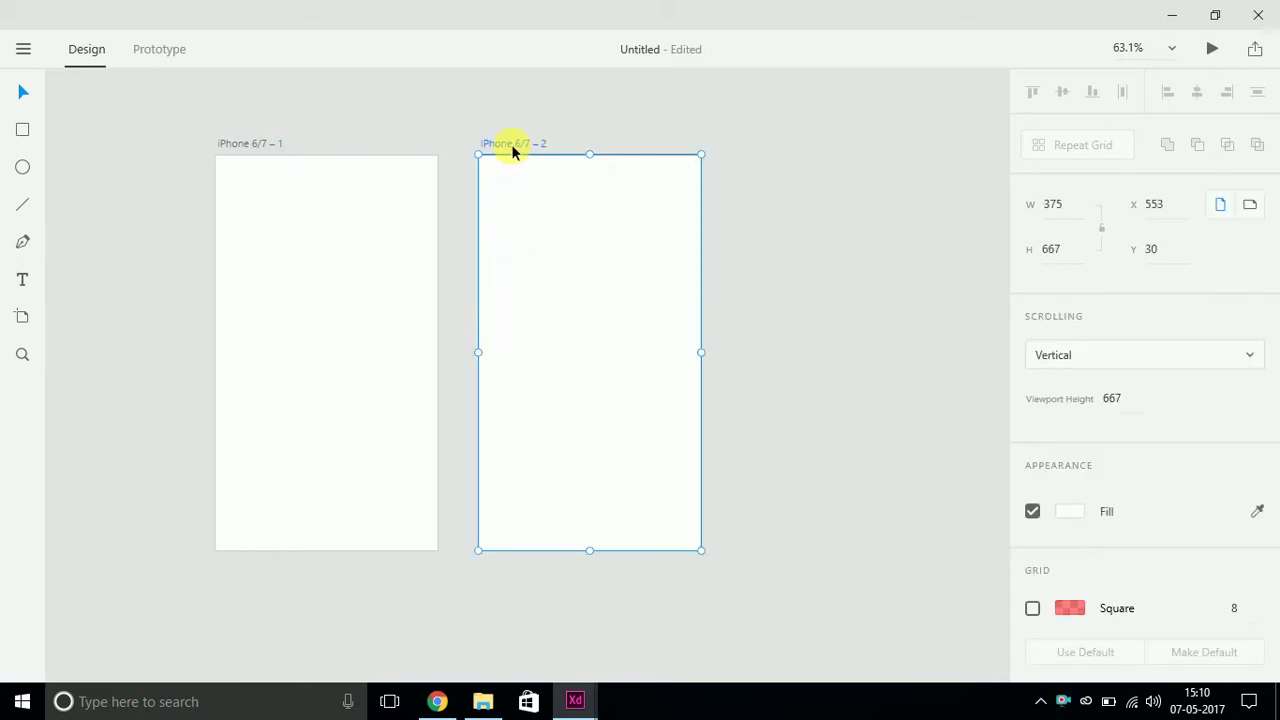
key(Delete)
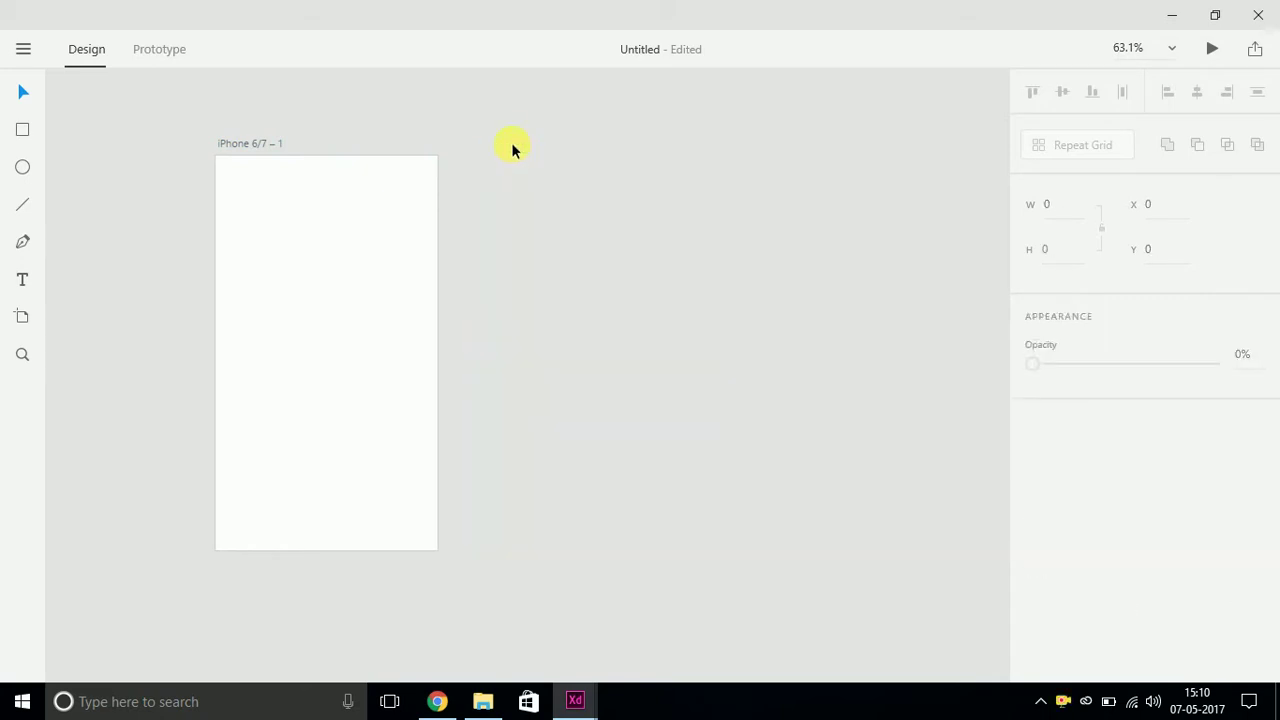
Step: Duplicate the artboard directly on the canvas to make two copies in a row beside the original and one below
click(241, 149)
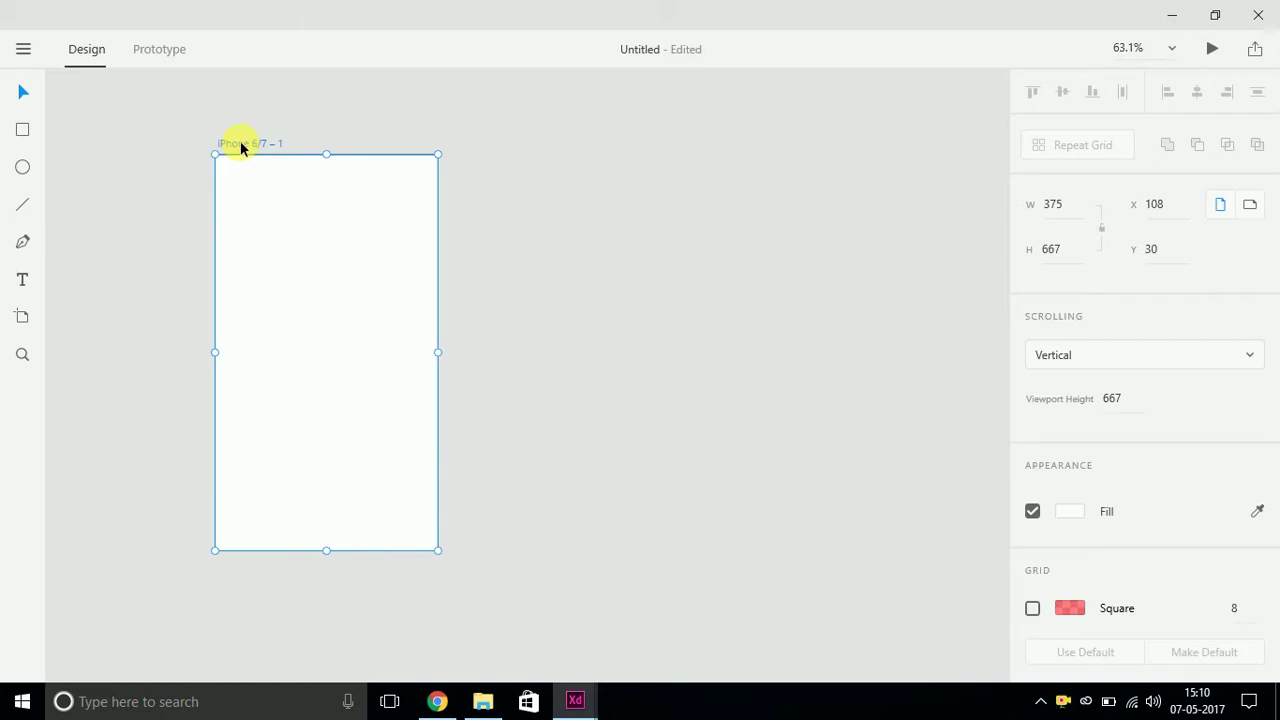
drag(234, 146, 509, 143)
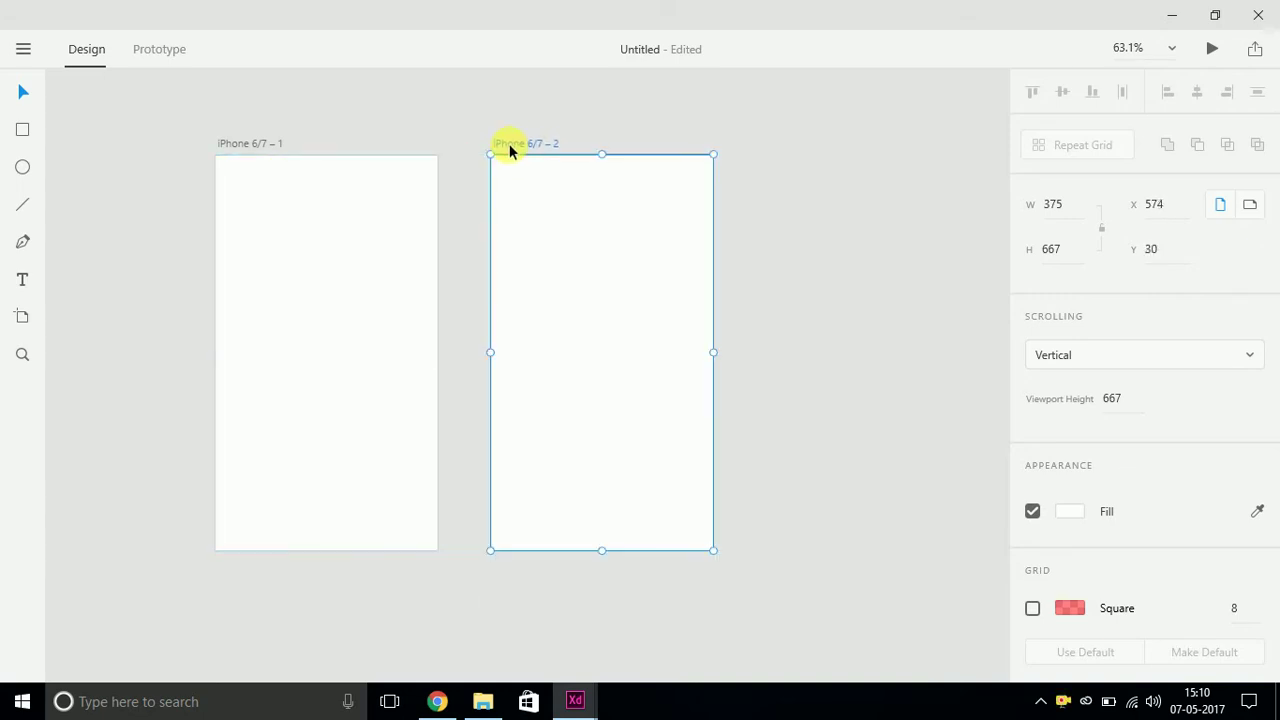
click(613, 124)
click(525, 143)
drag(523, 143, 532, 590)
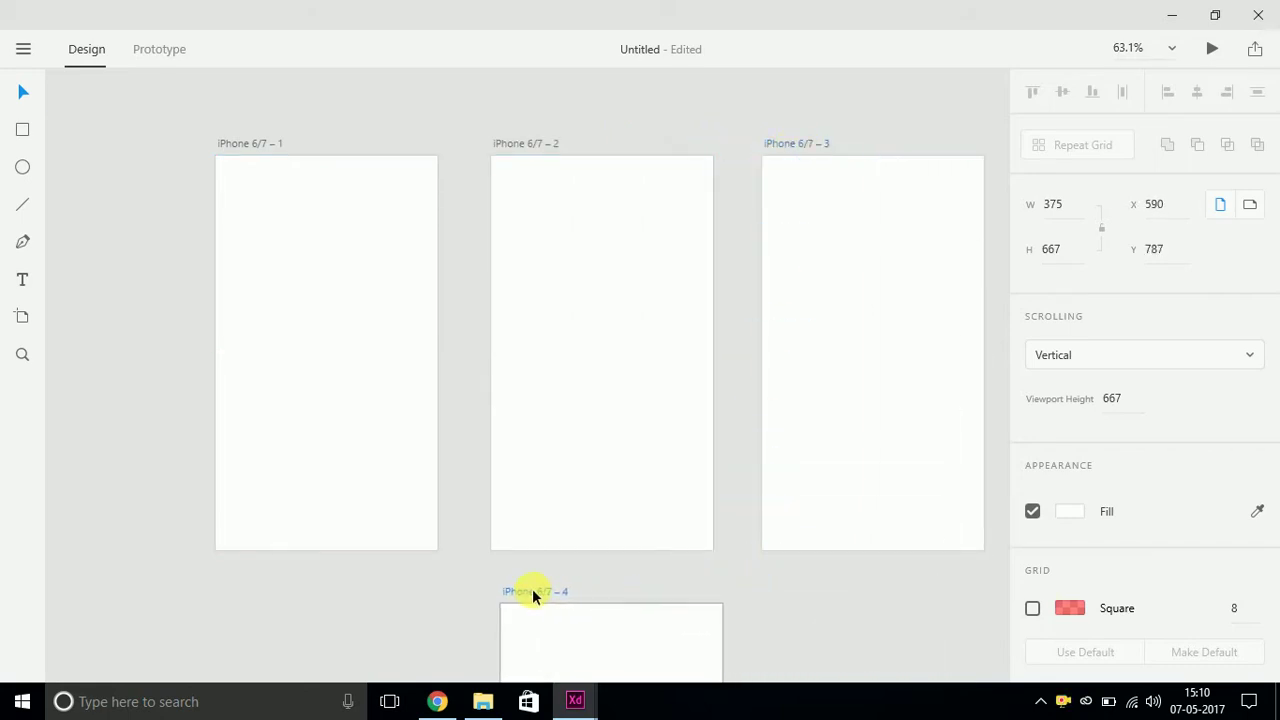
Step: Shift the first artboard to about X 116, Y 30 and the second to about X 553, Y 11
click(230, 143)
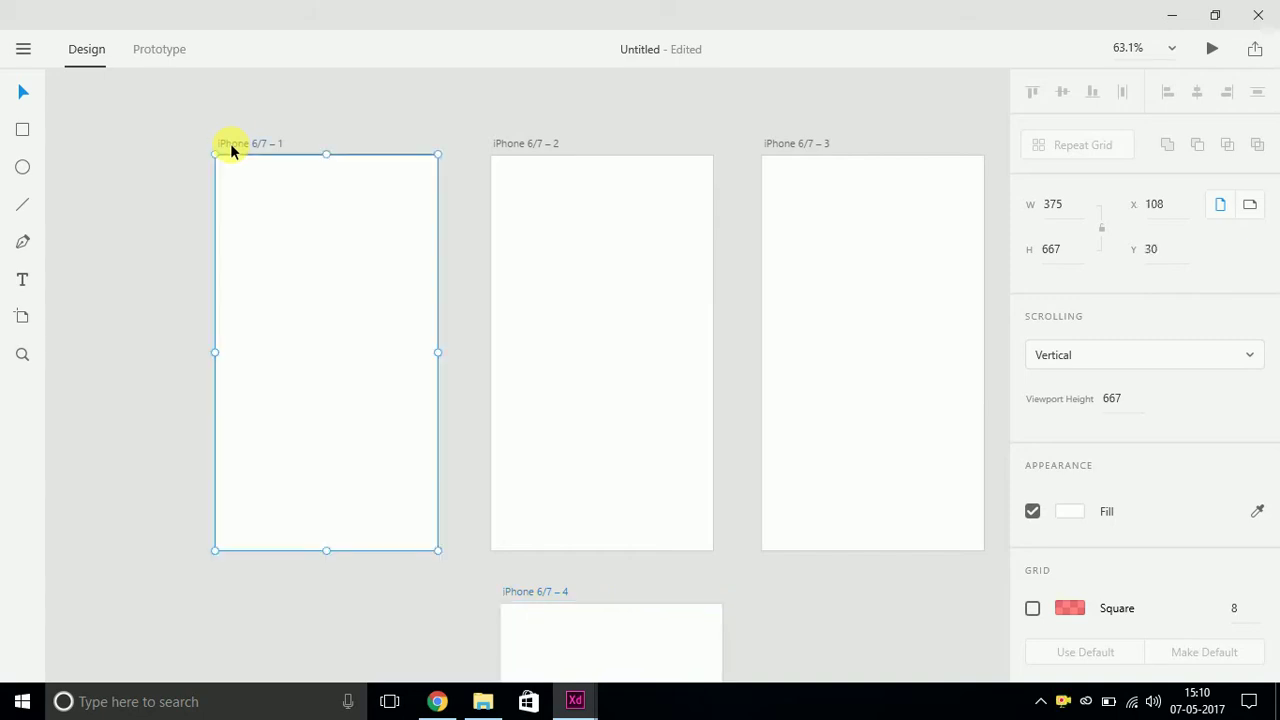
mouse_move(230, 143)
mouse_down()
mouse_move(228, 368)
mouse_move(243, 147)
mouse_move(183, 149)
mouse_move(277, 154)
mouse_move(232, 148)
mouse_up()
mouse_move(523, 143)
mouse_down()
mouse_move(531, 171)
mouse_move(512, 136)
mouse_up()
Step: Make one more duplicate of the first artboard, and delete all copies so only iPhone 6/7 – 1 is left
click(256, 145)
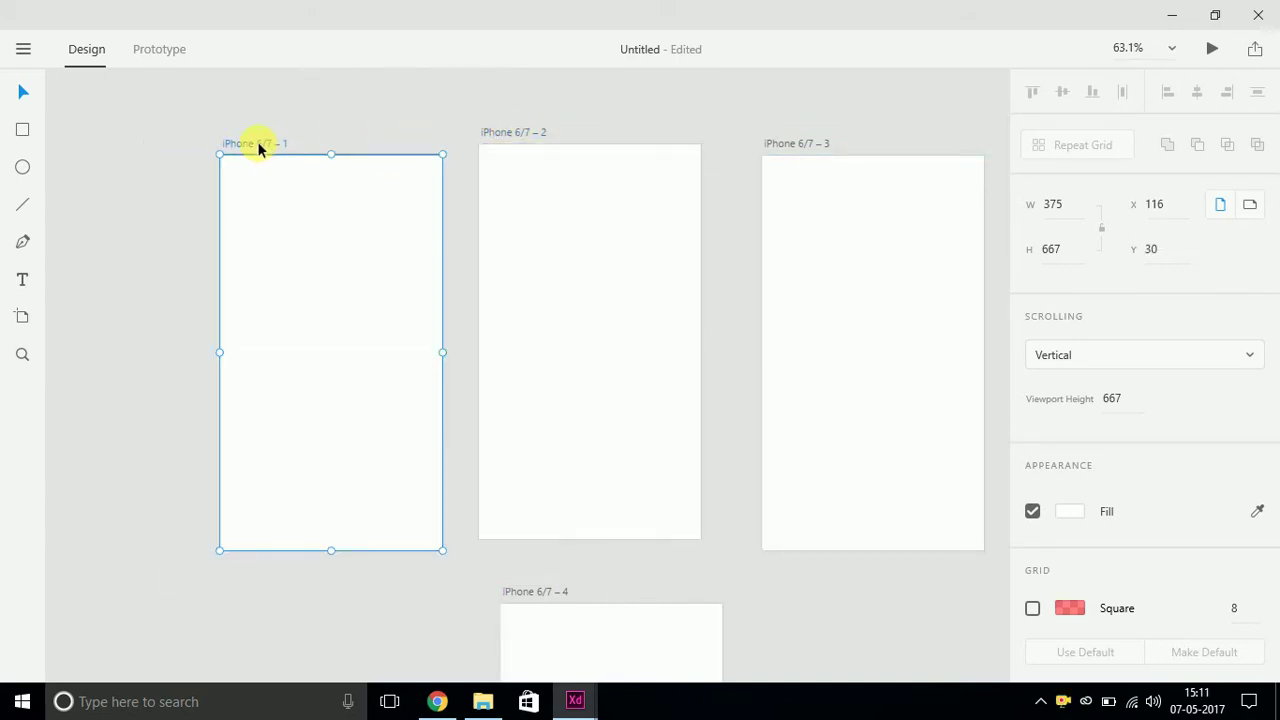
drag(258, 147, 262, 460)
key(Delete)
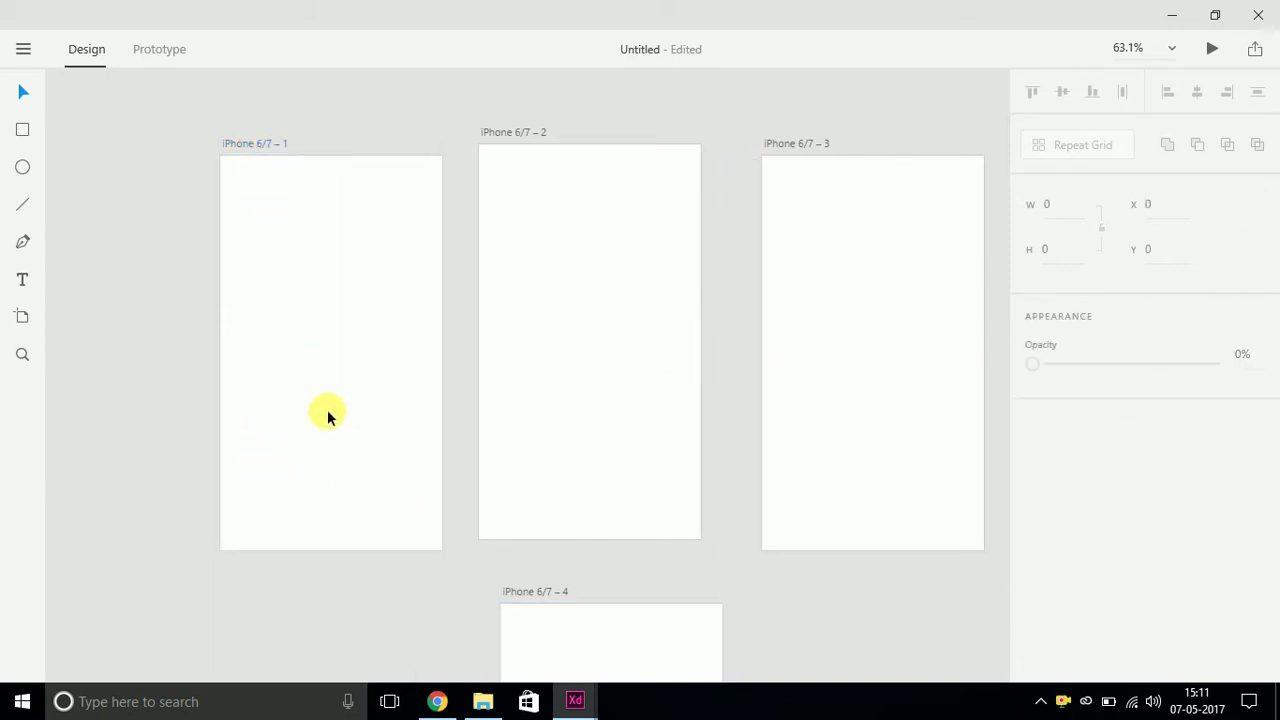
click(488, 136)
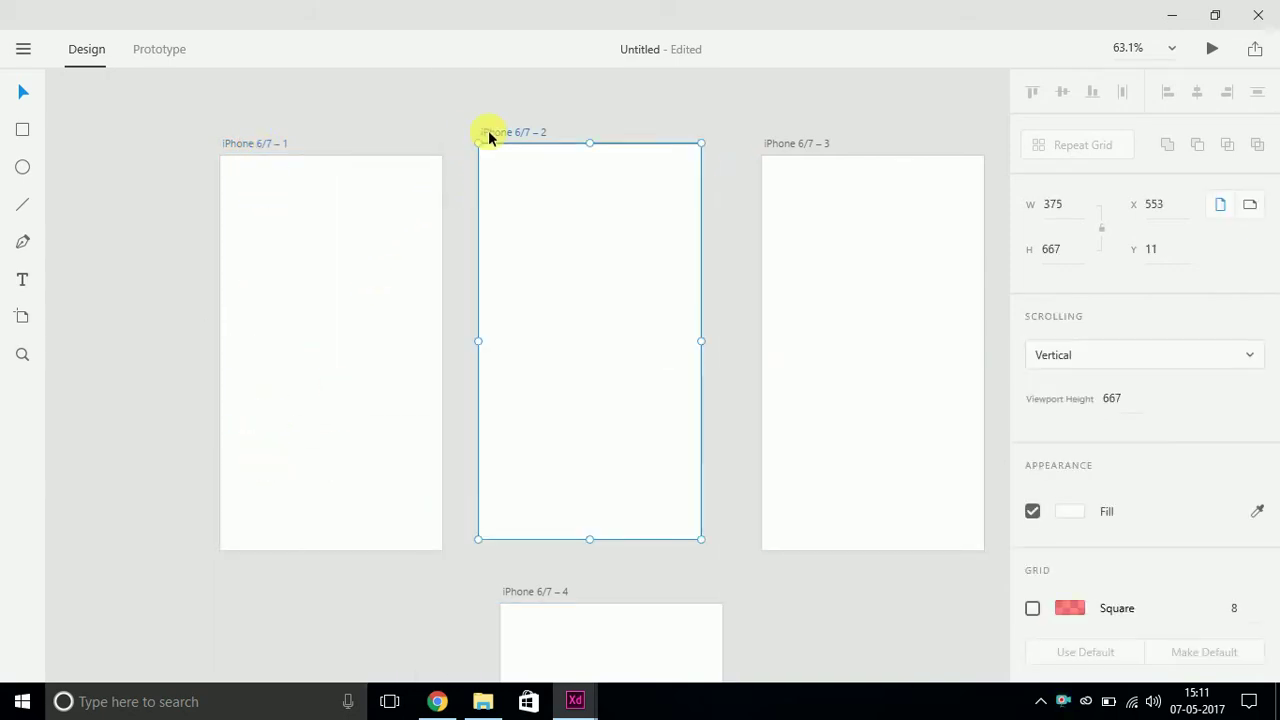
key(Delete)
click(777, 143)
key(Delete)
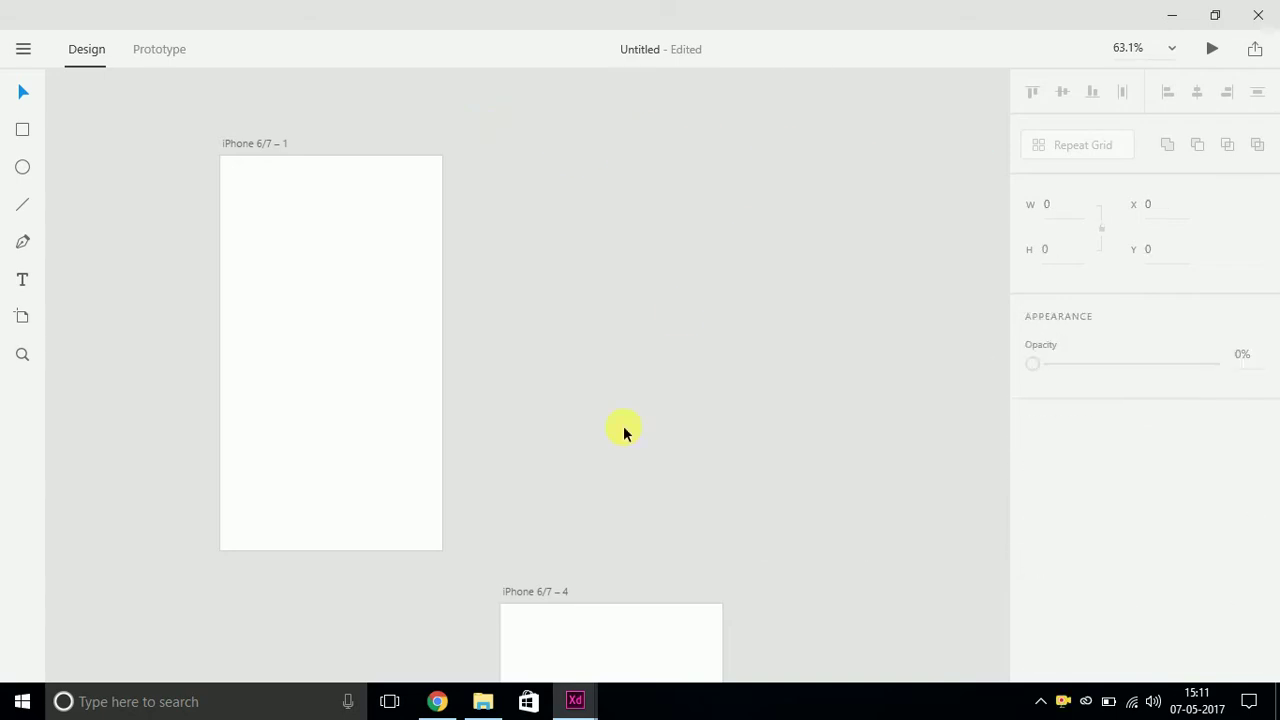
click(536, 594)
key(Delete)
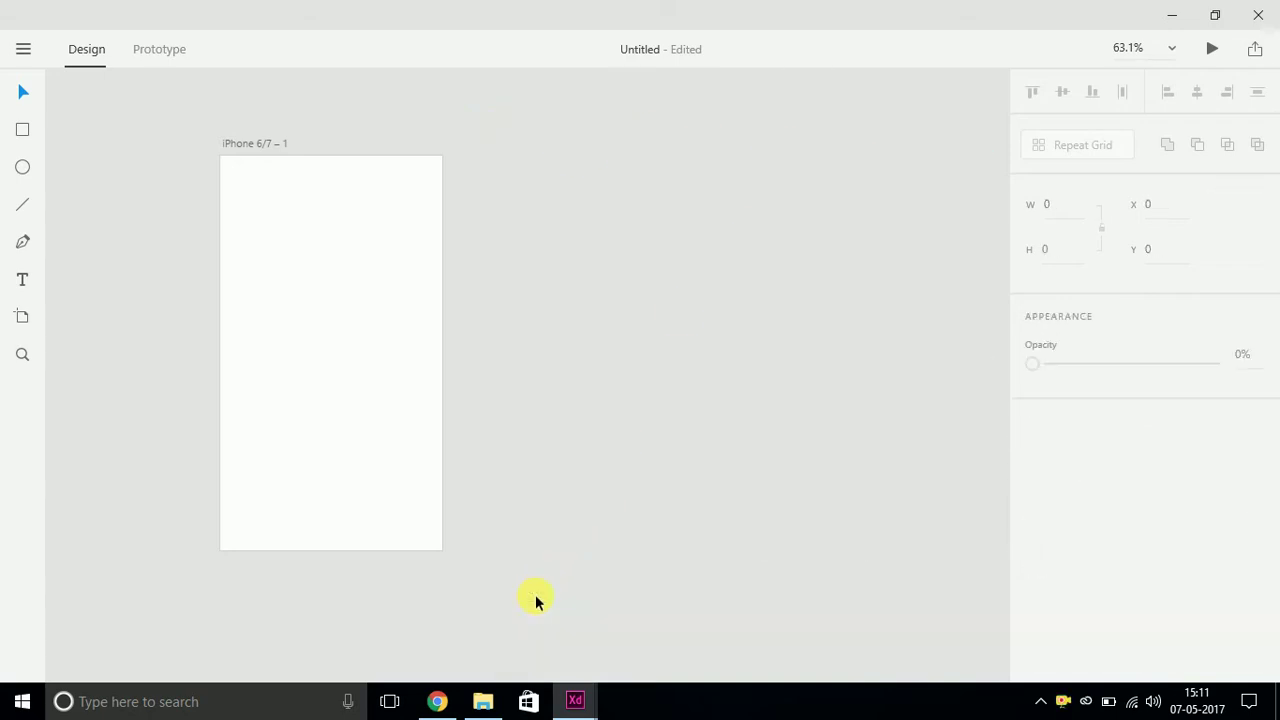
Step: Add three 375 x 667 artboards with the Artboard tool, two beside the original and one below, and select the second artboard
click(22, 316)
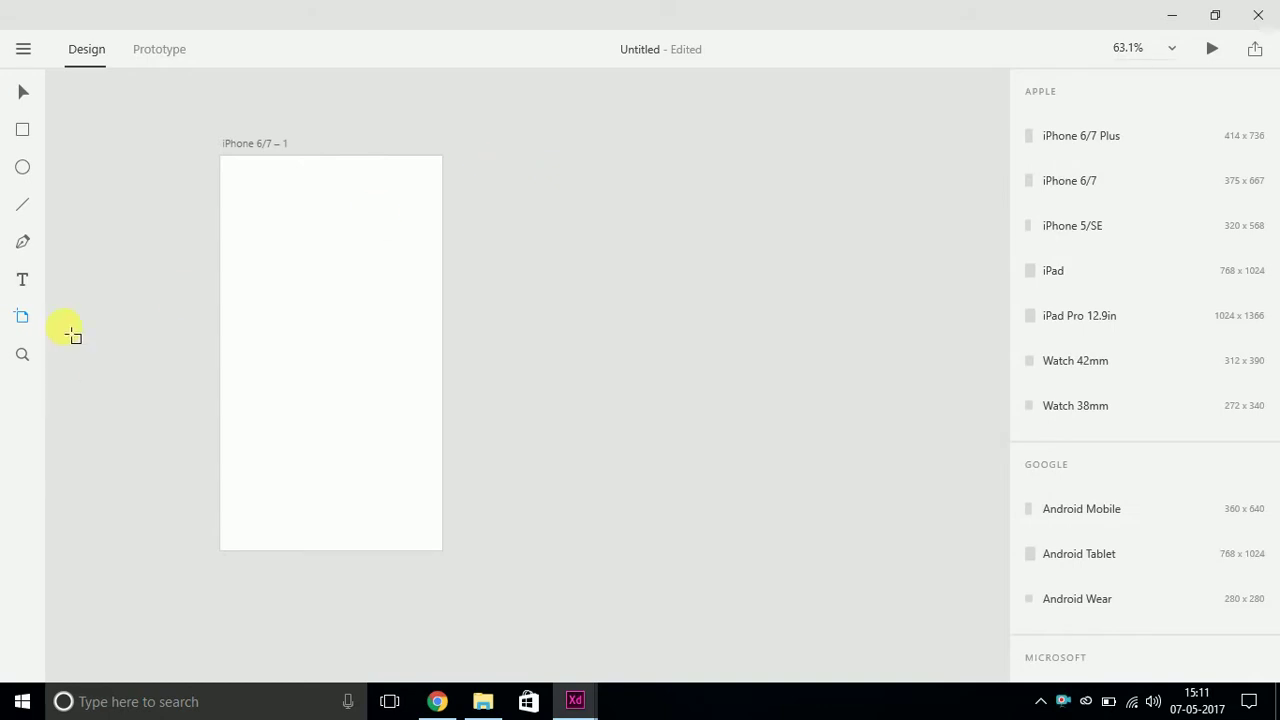
click(22, 318)
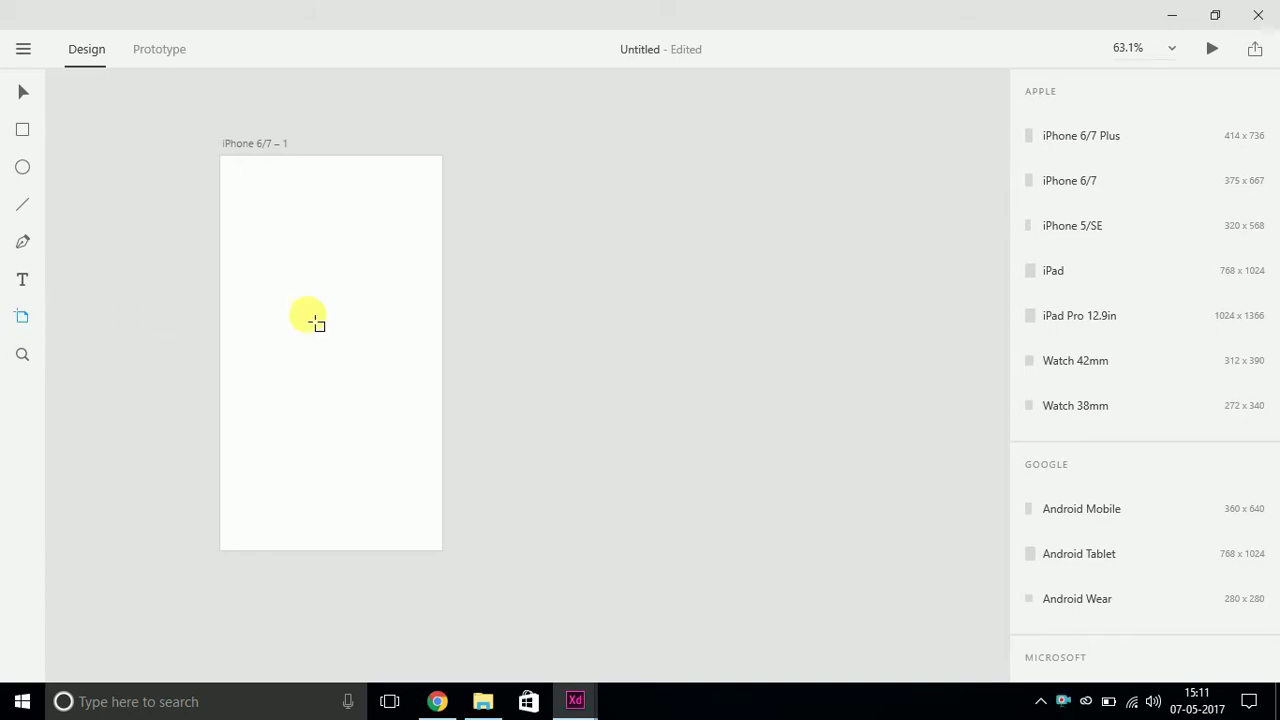
click(480, 160)
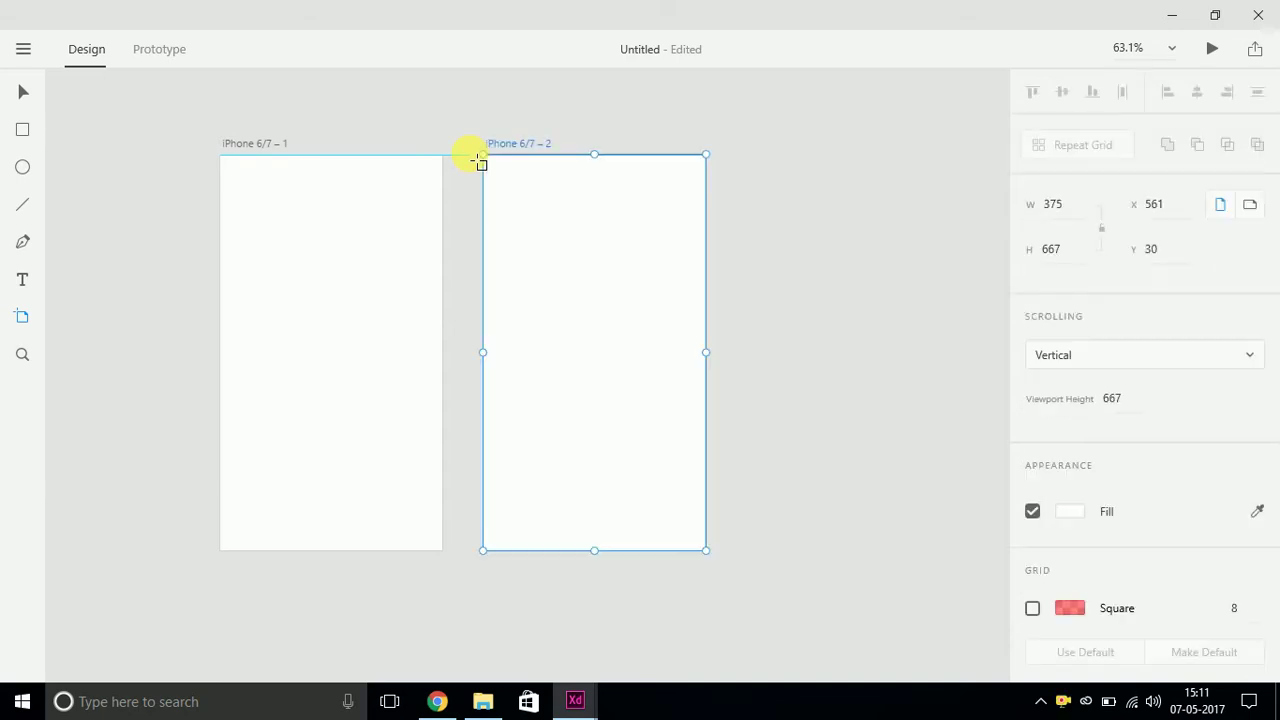
click(745, 158)
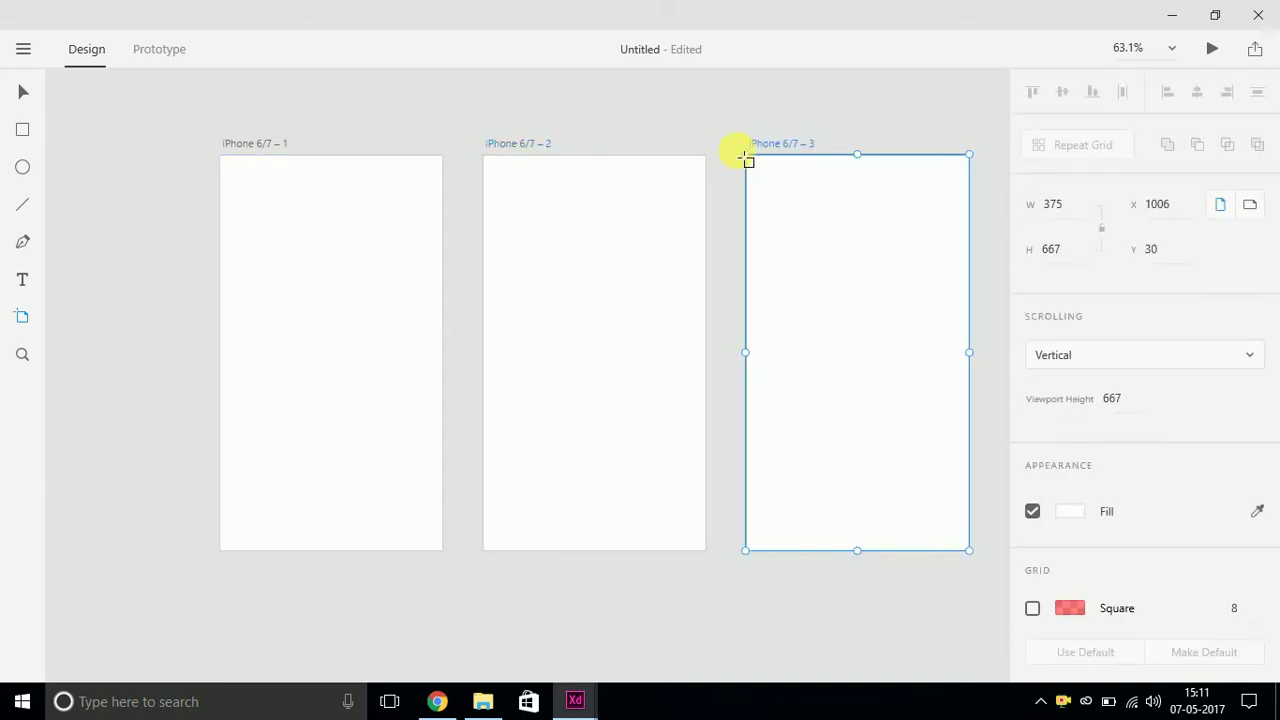
click(222, 605)
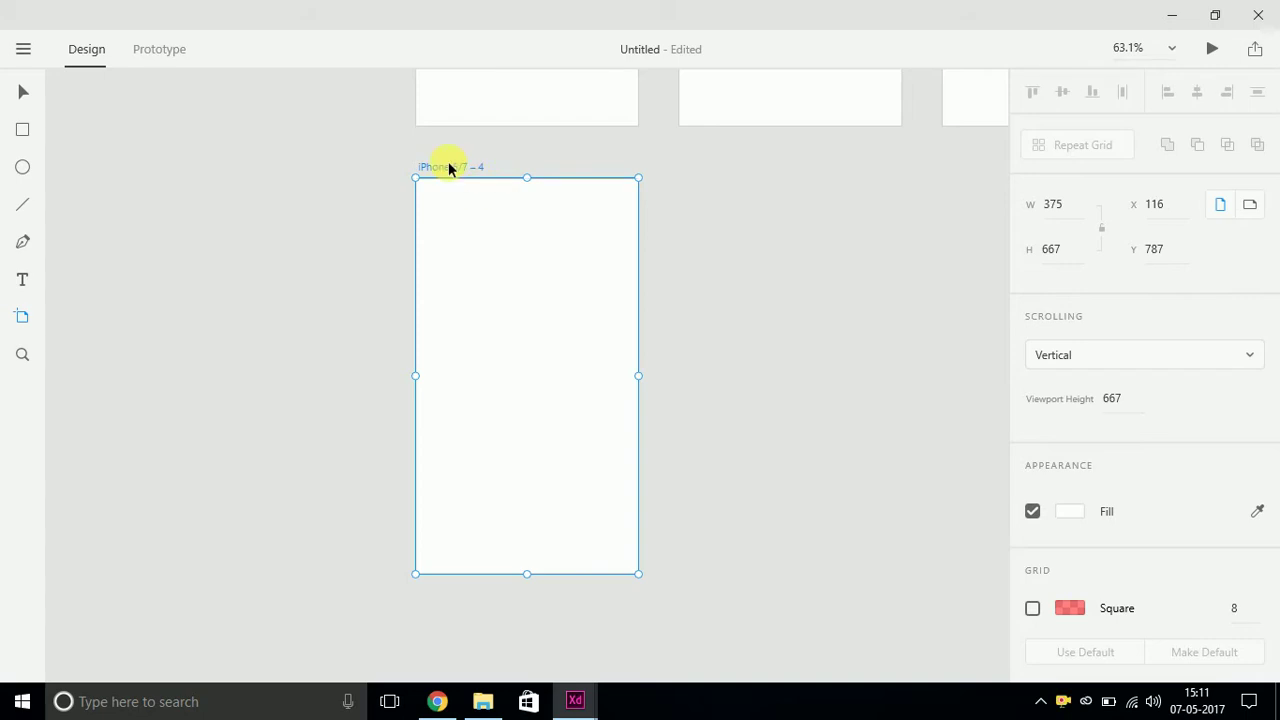
drag(451, 171, 243, 686)
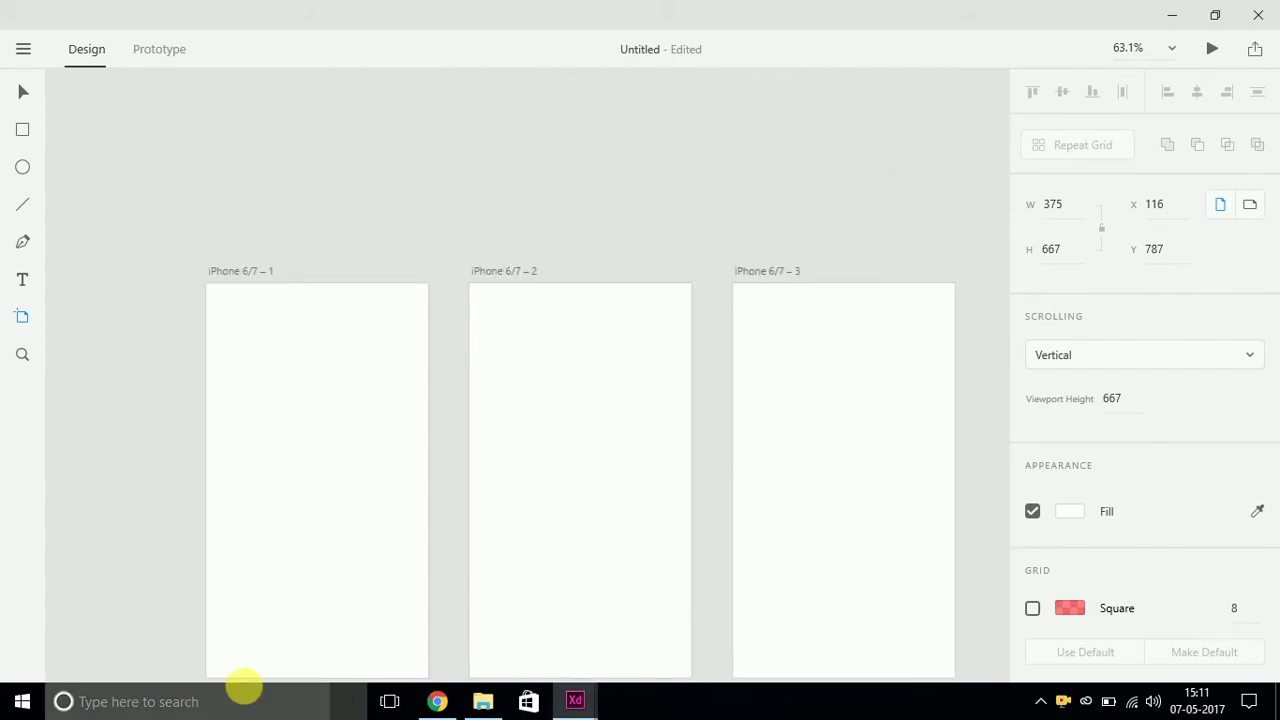
click(507, 268)
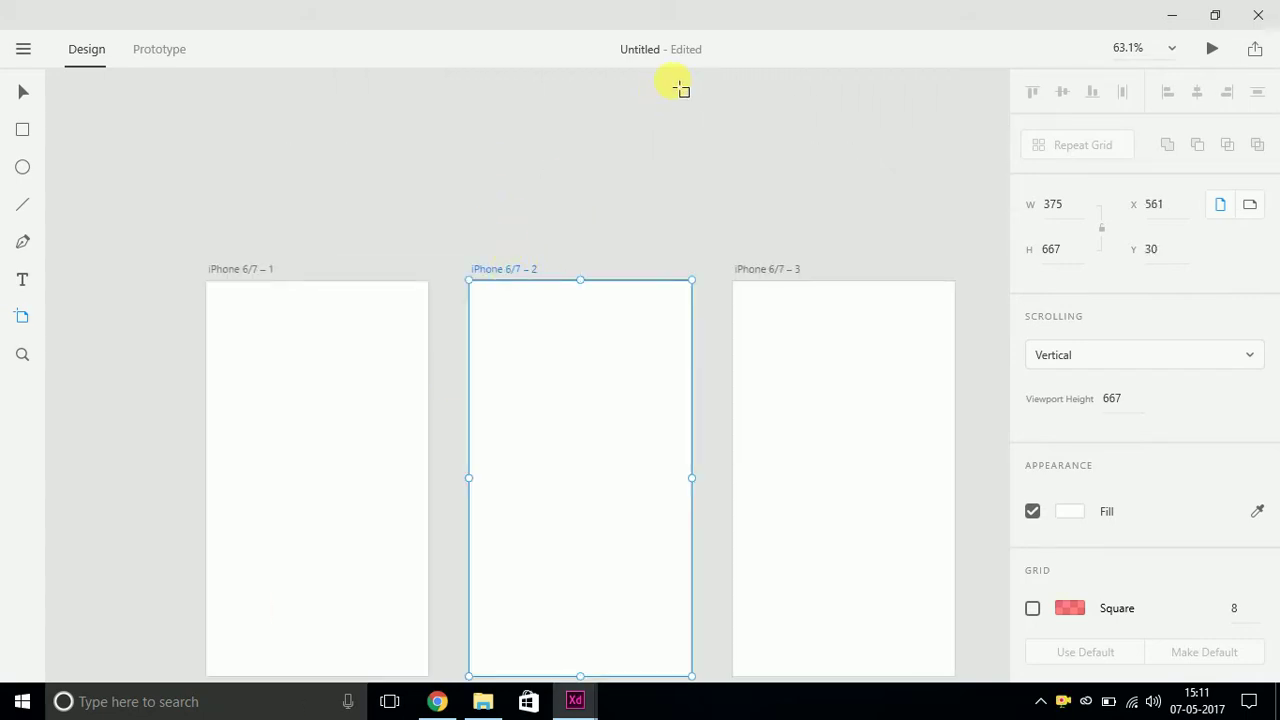
Step: Switch to the 02_Working with artboards document, create a new document from the iPhone 6/7 preset and maximize its window
click(389, 701)
click(700, 252)
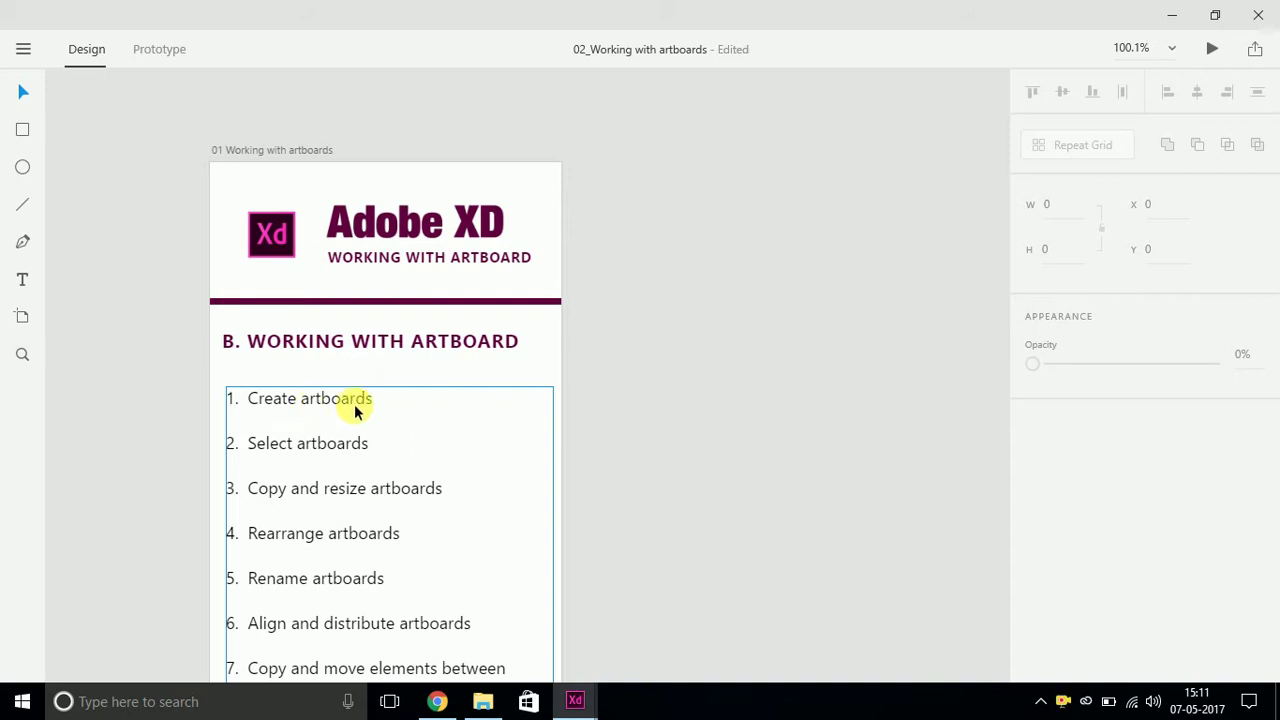
click(23, 50)
click(42, 93)
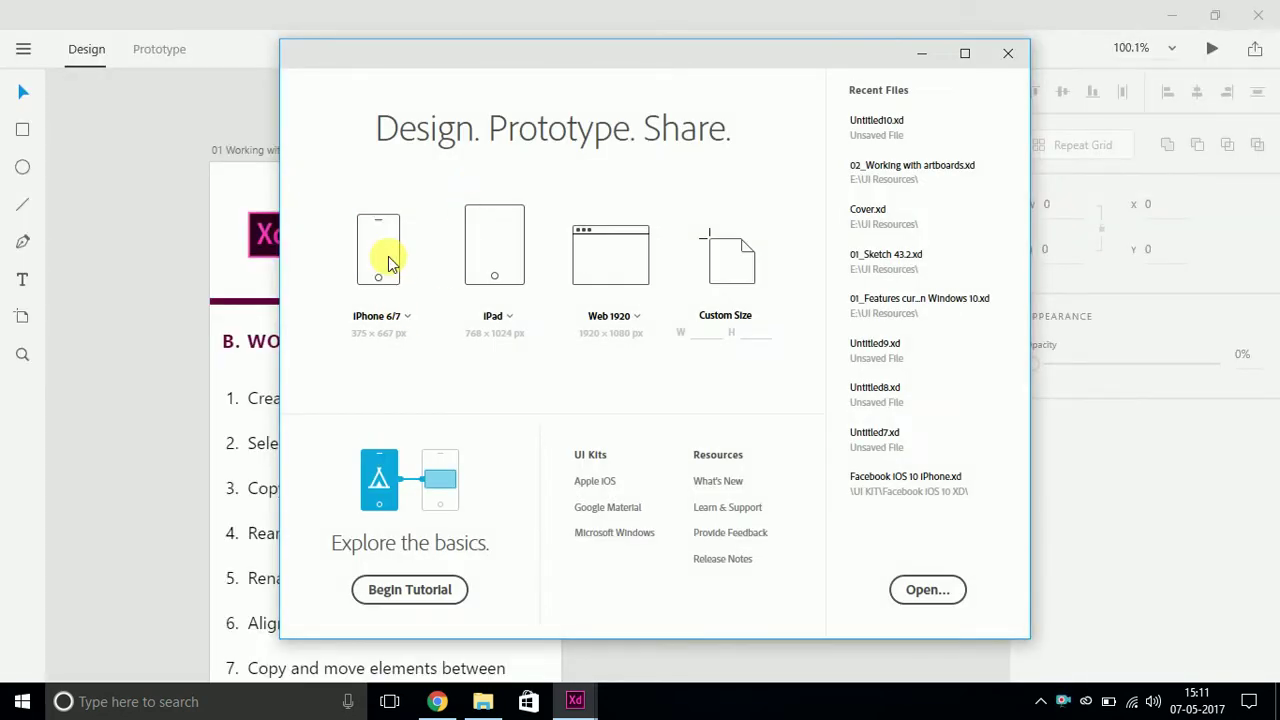
click(388, 256)
click(964, 52)
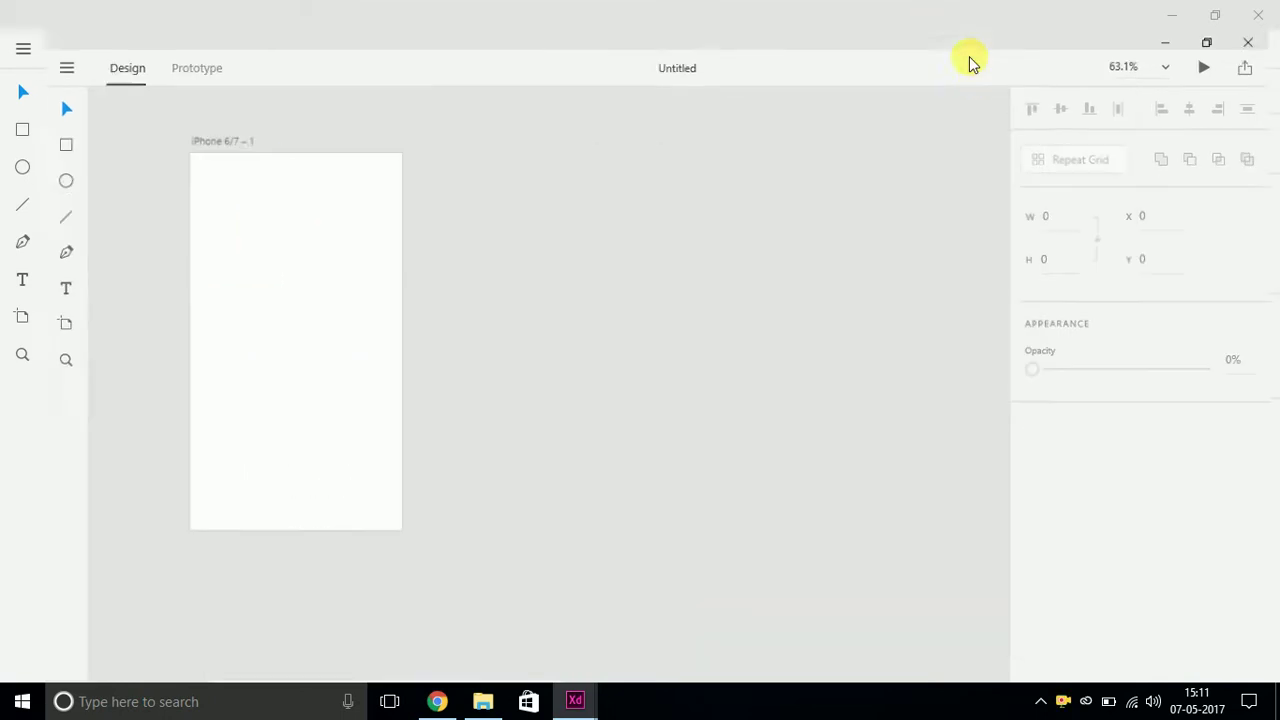
Step: Duplicate the iPhone 6/7 artboard three times in a row beside the original
click(207, 130)
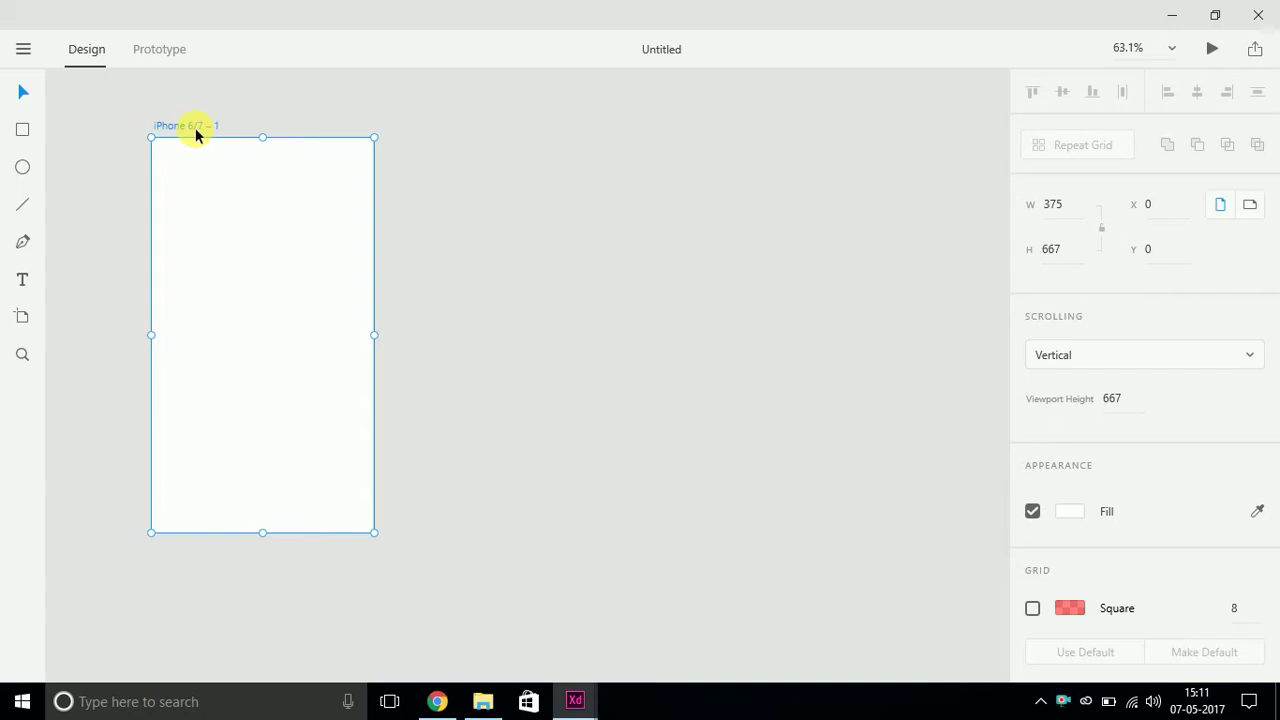
click(235, 88)
click(184, 126)
key(ctrl+d)
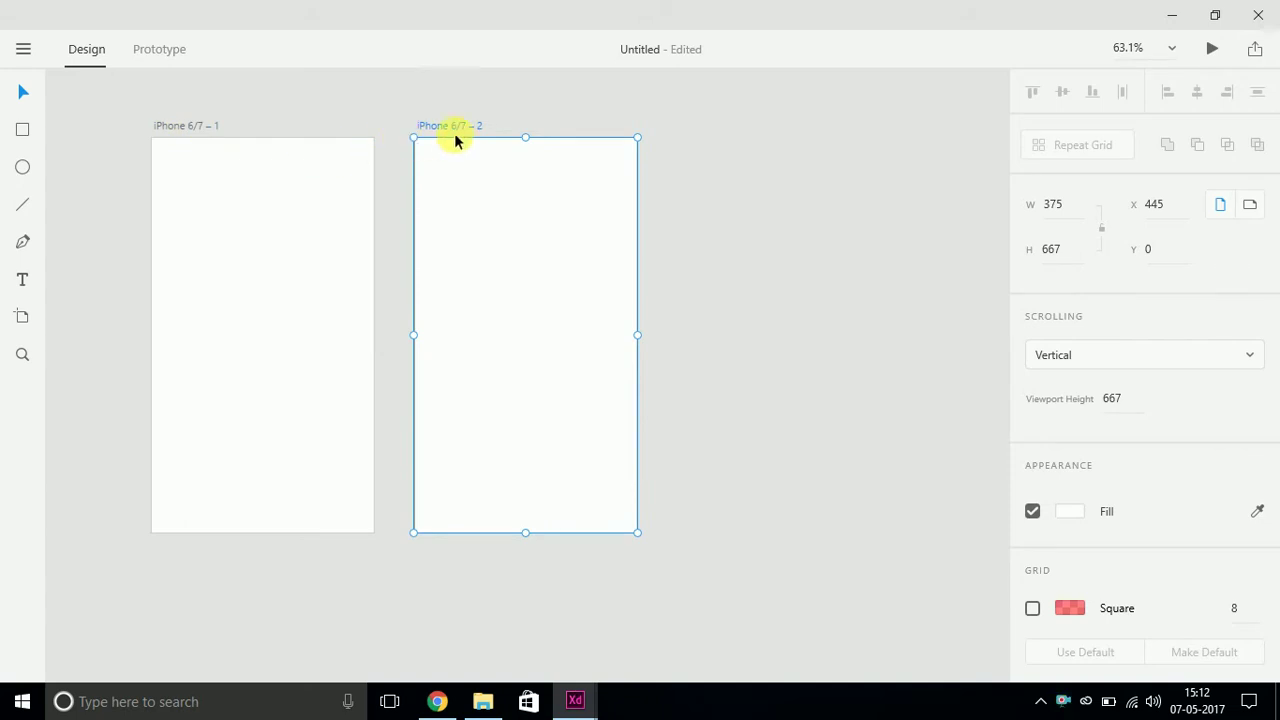
key(ctrl+d)
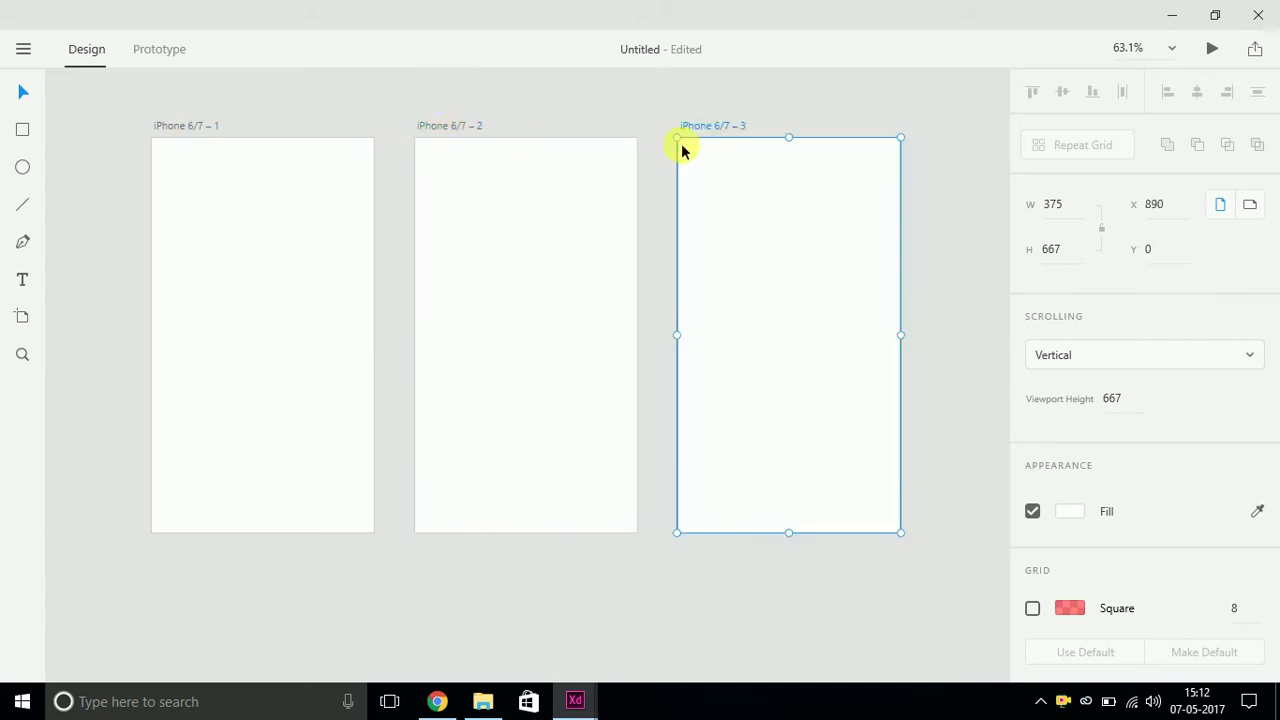
key(ctrl+d)
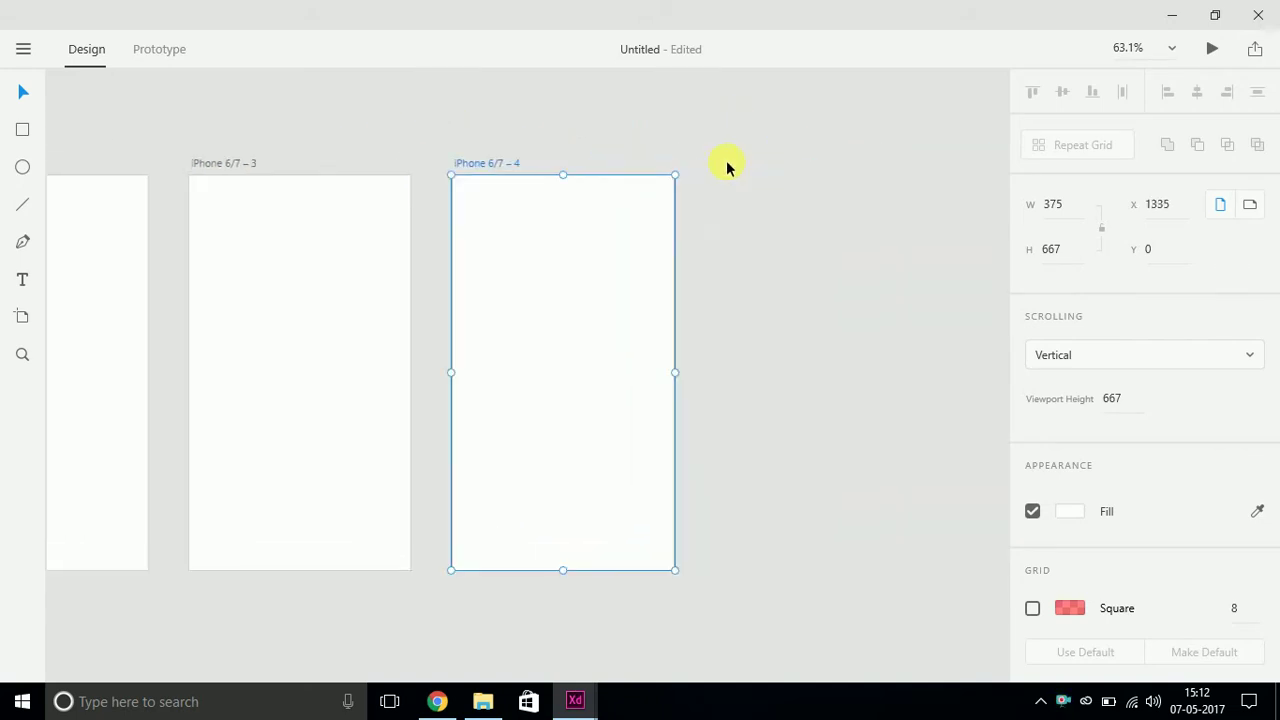
Step: Delete the third and fourth artboards together and then the second, keeping only iPhone 6/7 – 1
scroll(286, 160, right, 1)
click(187, 170)
shift+click(440, 168)
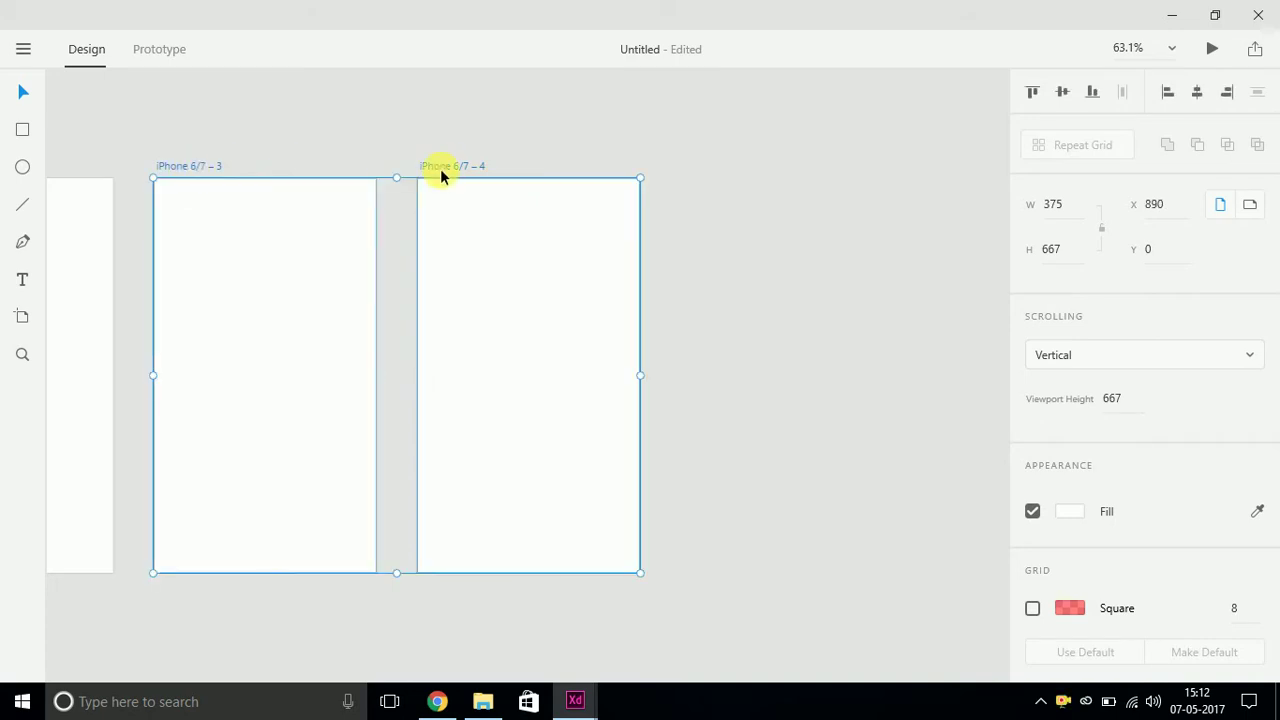
key(Delete)
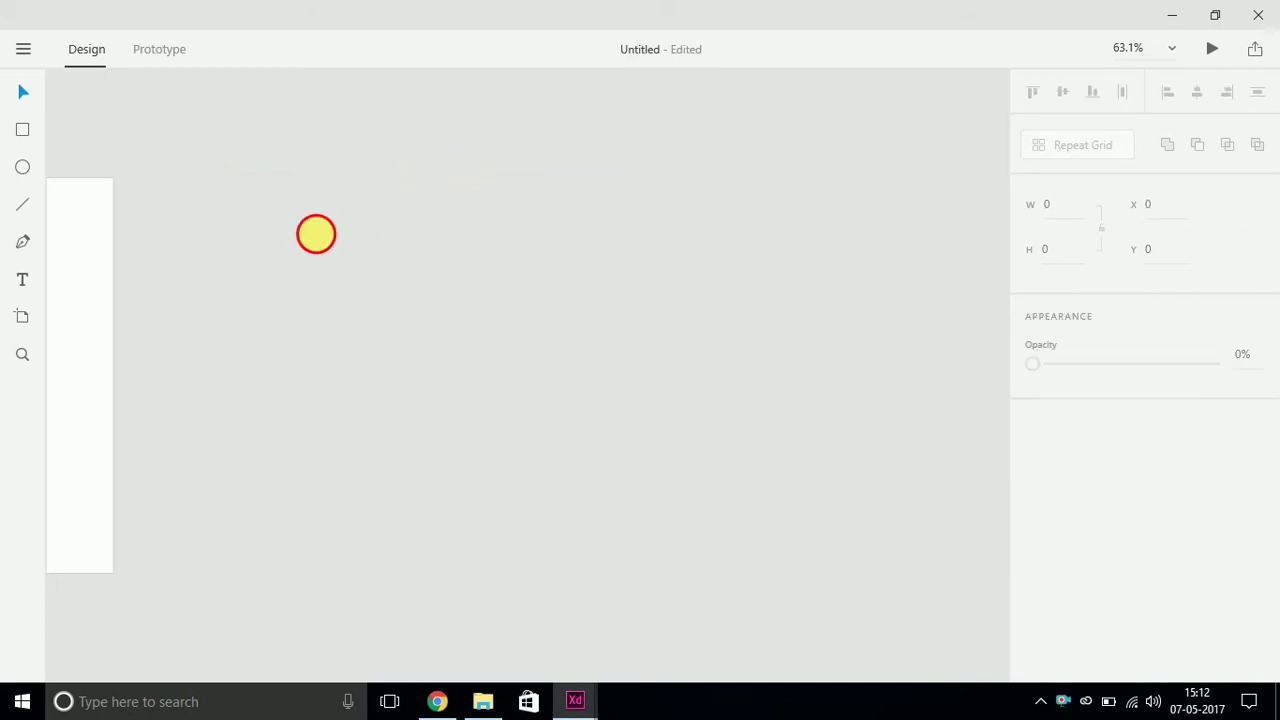
drag(314, 234, 968, 223)
click(579, 156)
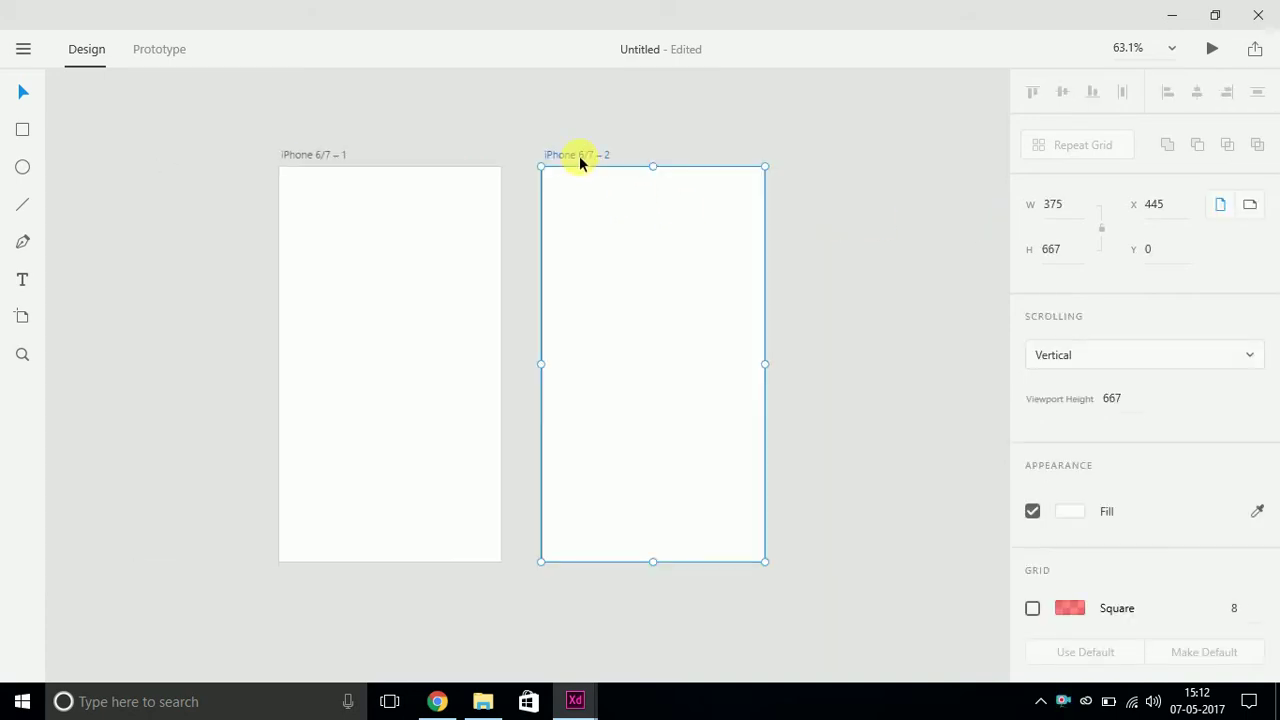
key(Delete)
Step: Add an iPhone 5/SE artboard on each side of the iPhone 6/7 artboard, and delete the one at its left
click(22, 316)
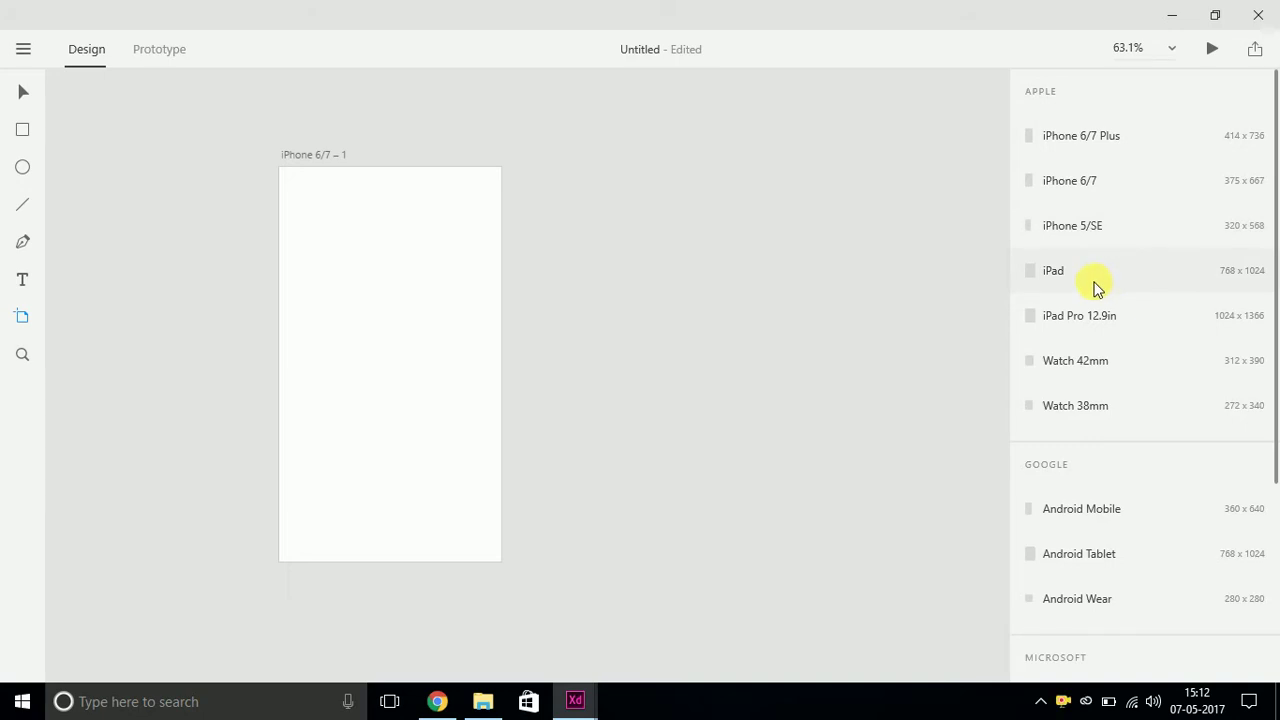
click(1072, 229)
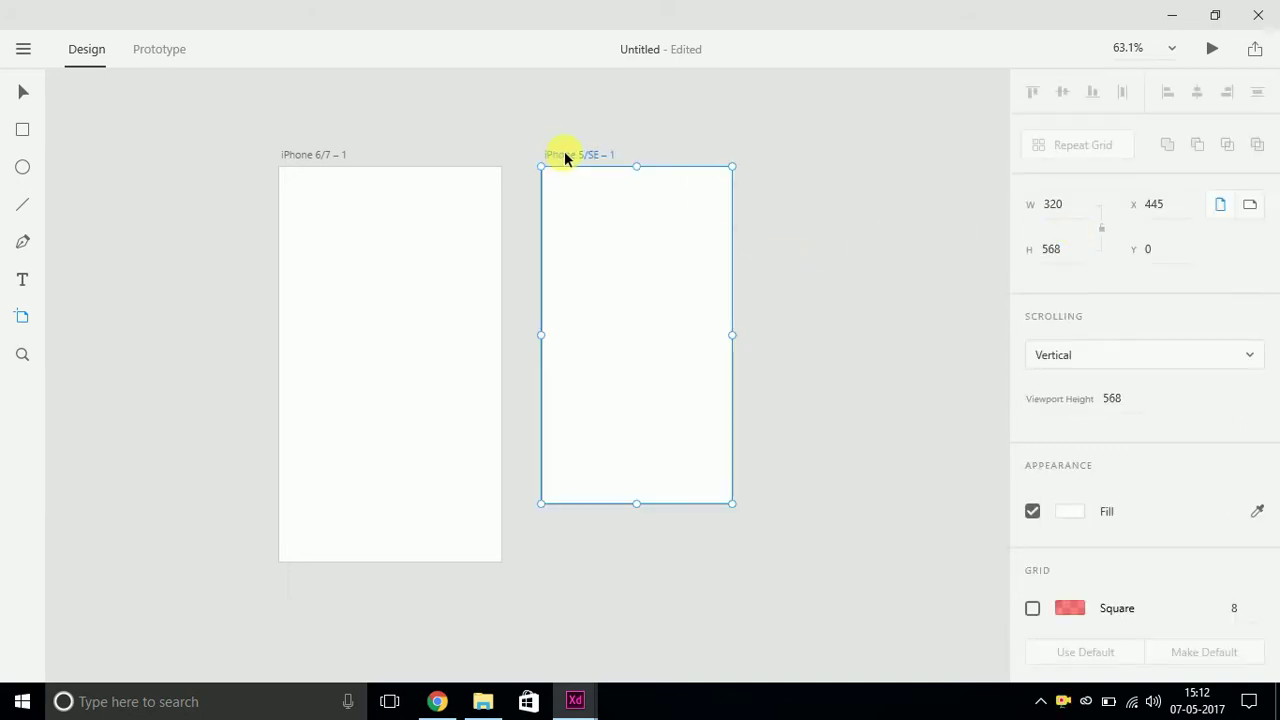
click(22, 325)
click(63, 337)
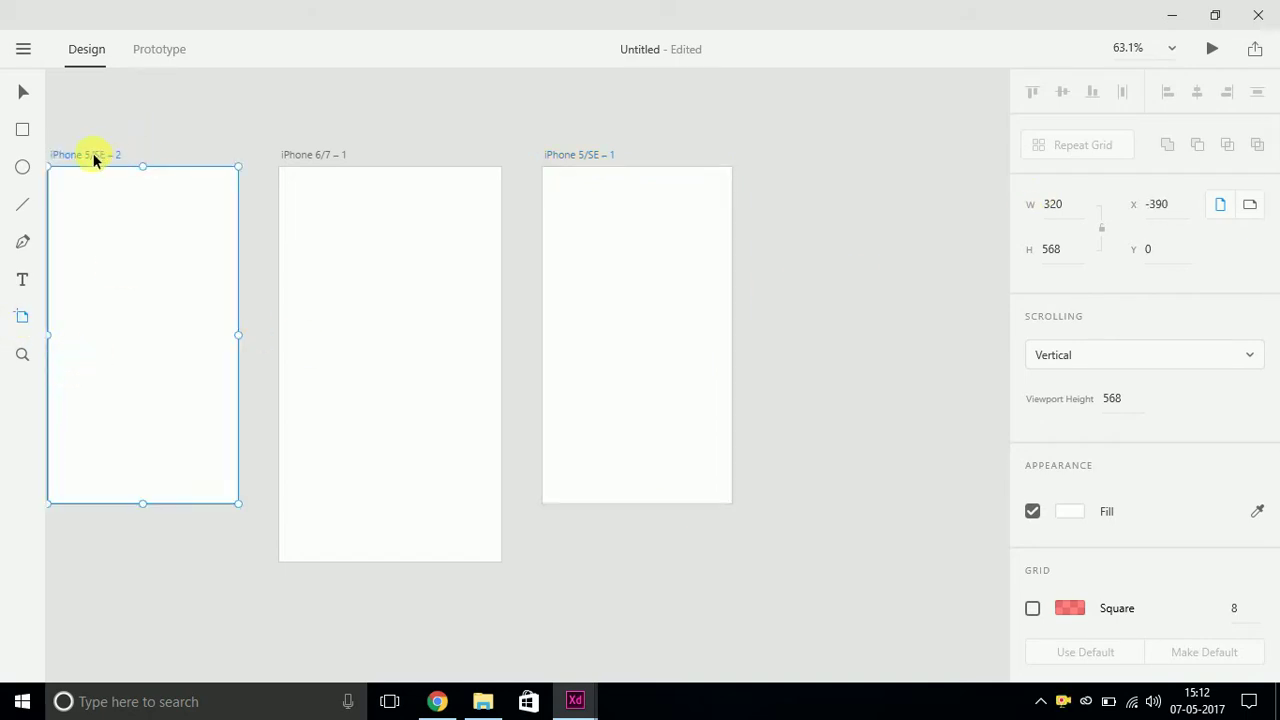
key(Delete)
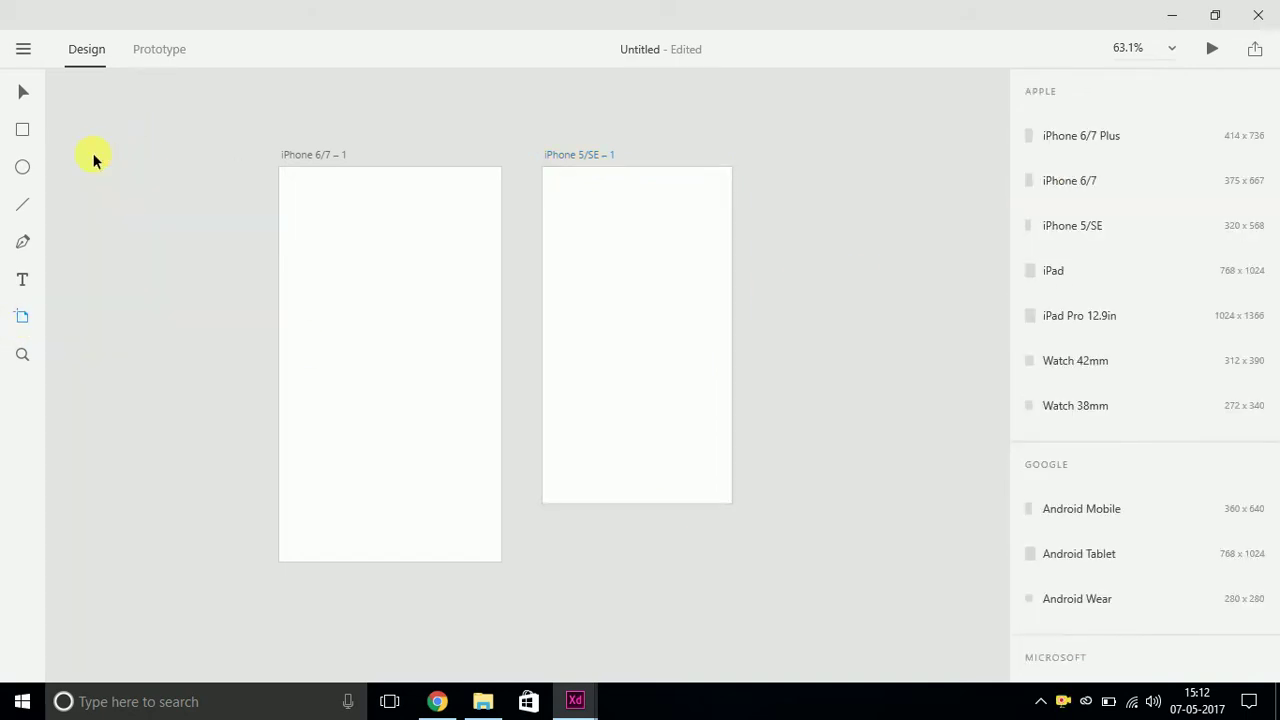
Step: Try the Line and Text tools and place an empty text insertion point on the iPhone 6/7 artboard
click(22, 280)
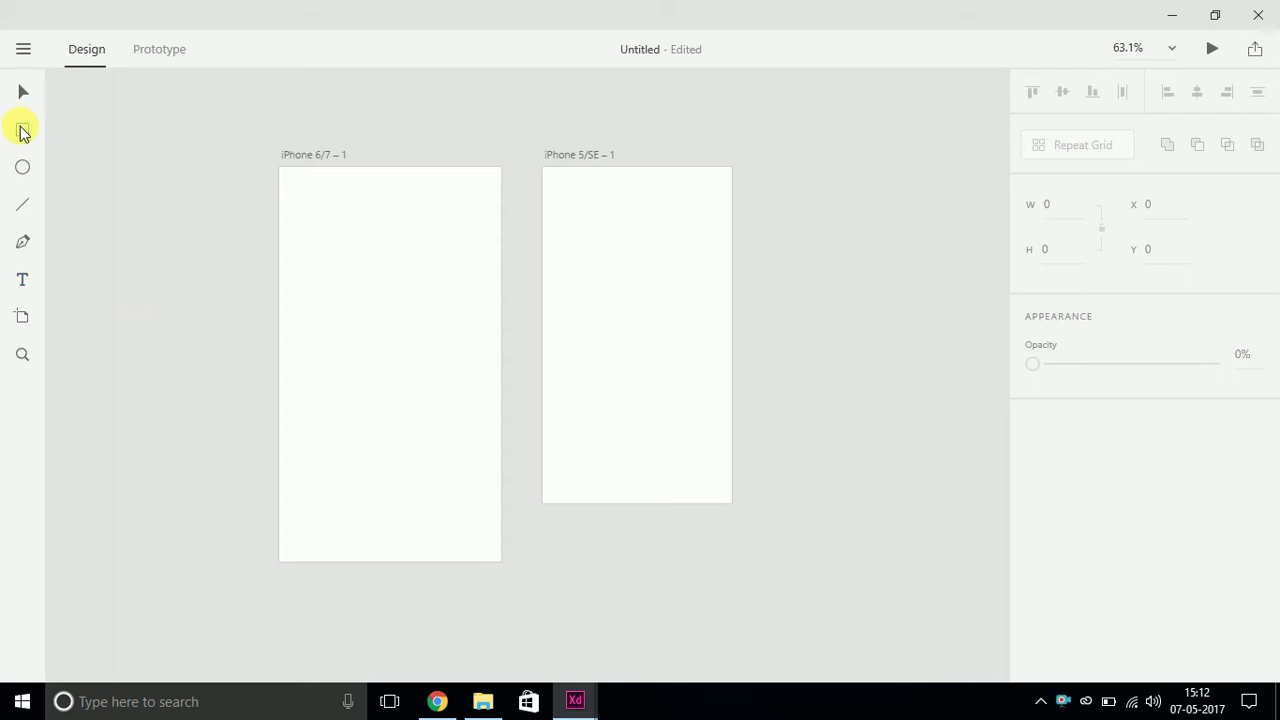
click(21, 214)
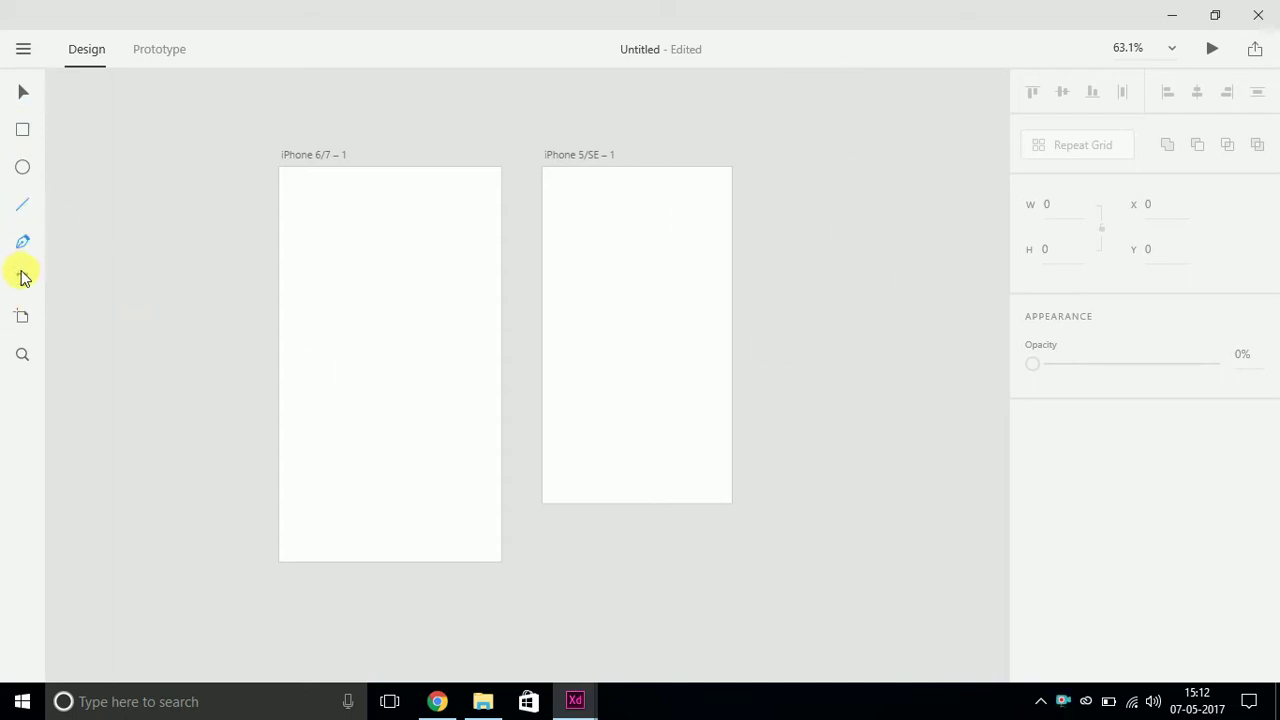
click(22, 282)
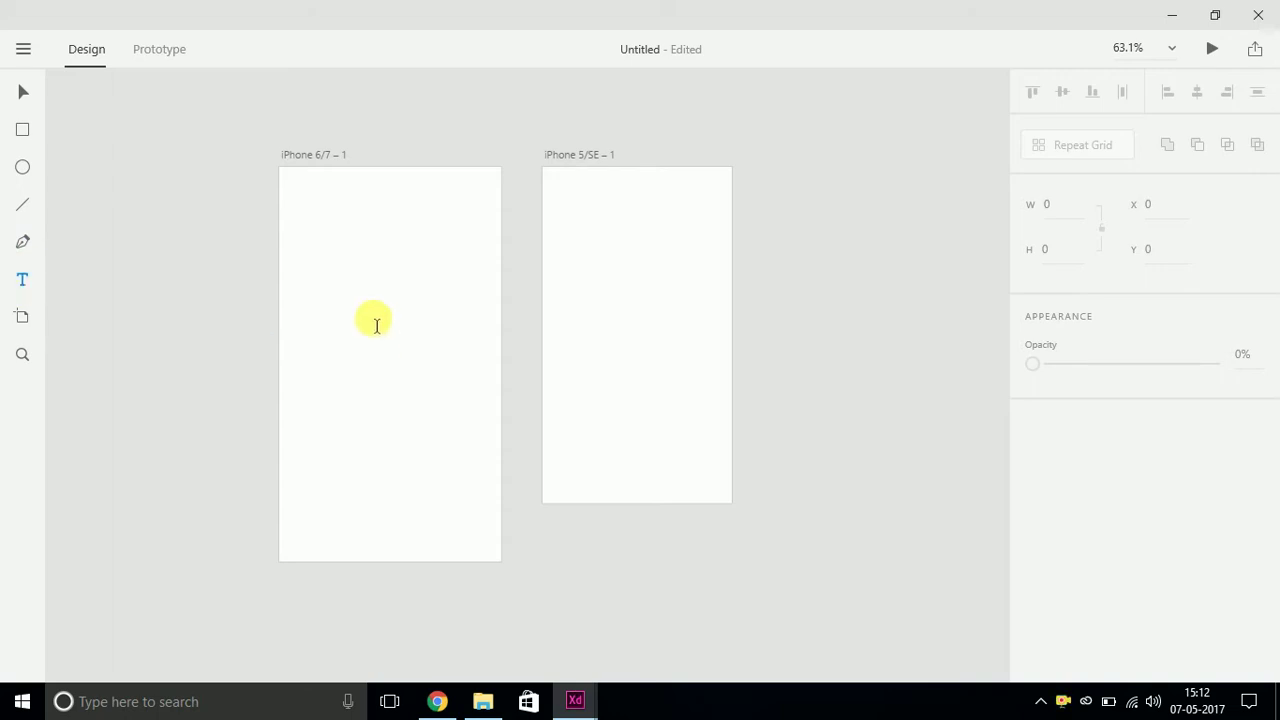
click(374, 320)
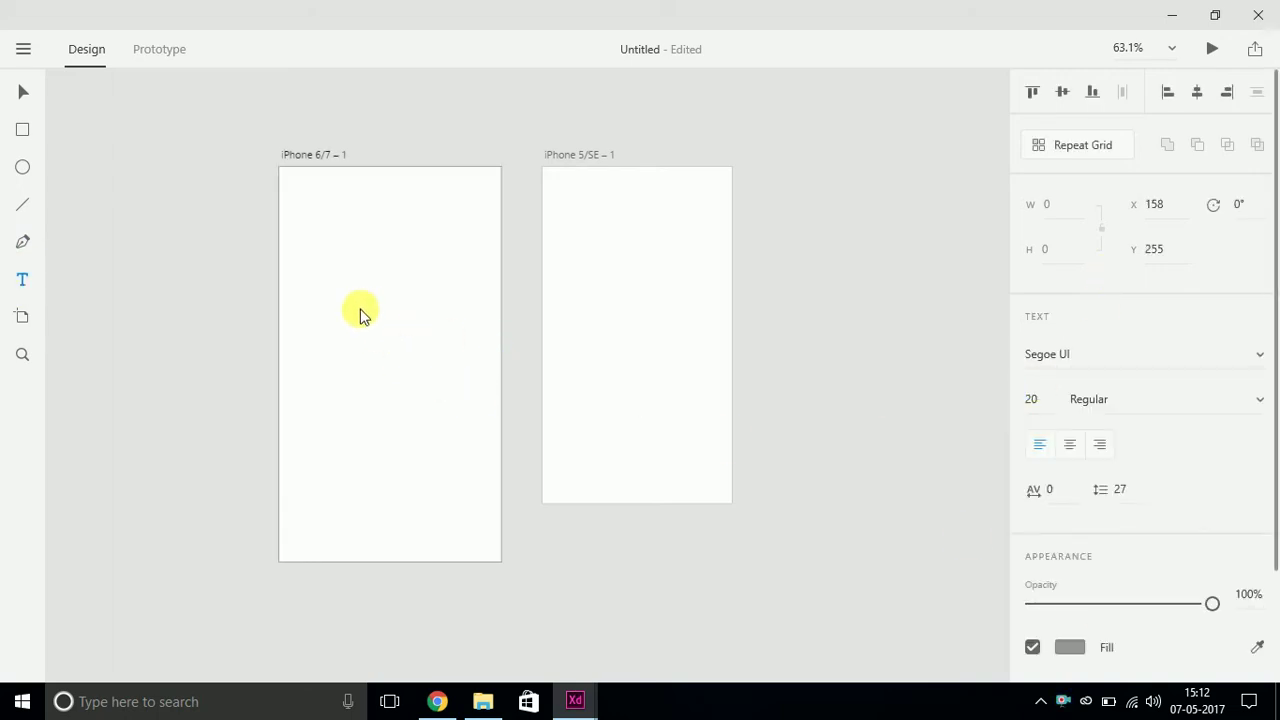
Step: Review the Artboard tool's device size presets from Apple to Web, and delete the iPhone 5/SE artboard
click(18, 324)
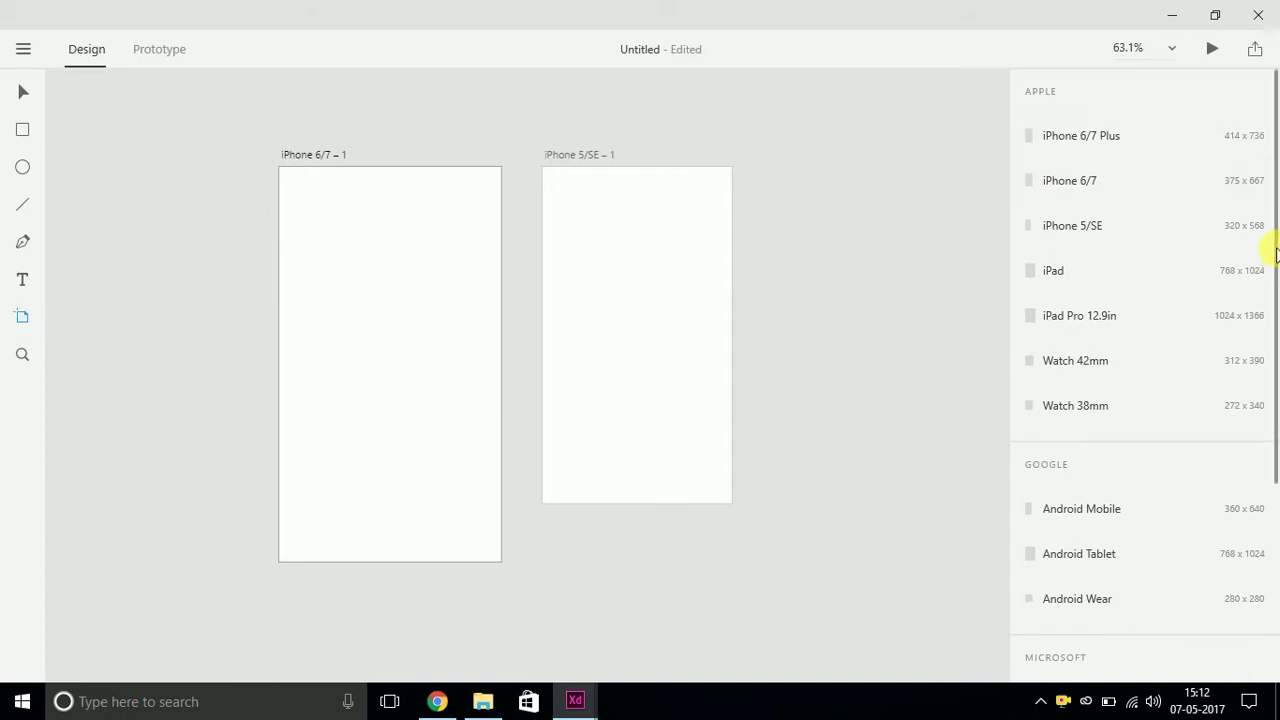
drag(1270, 277, 1266, 200)
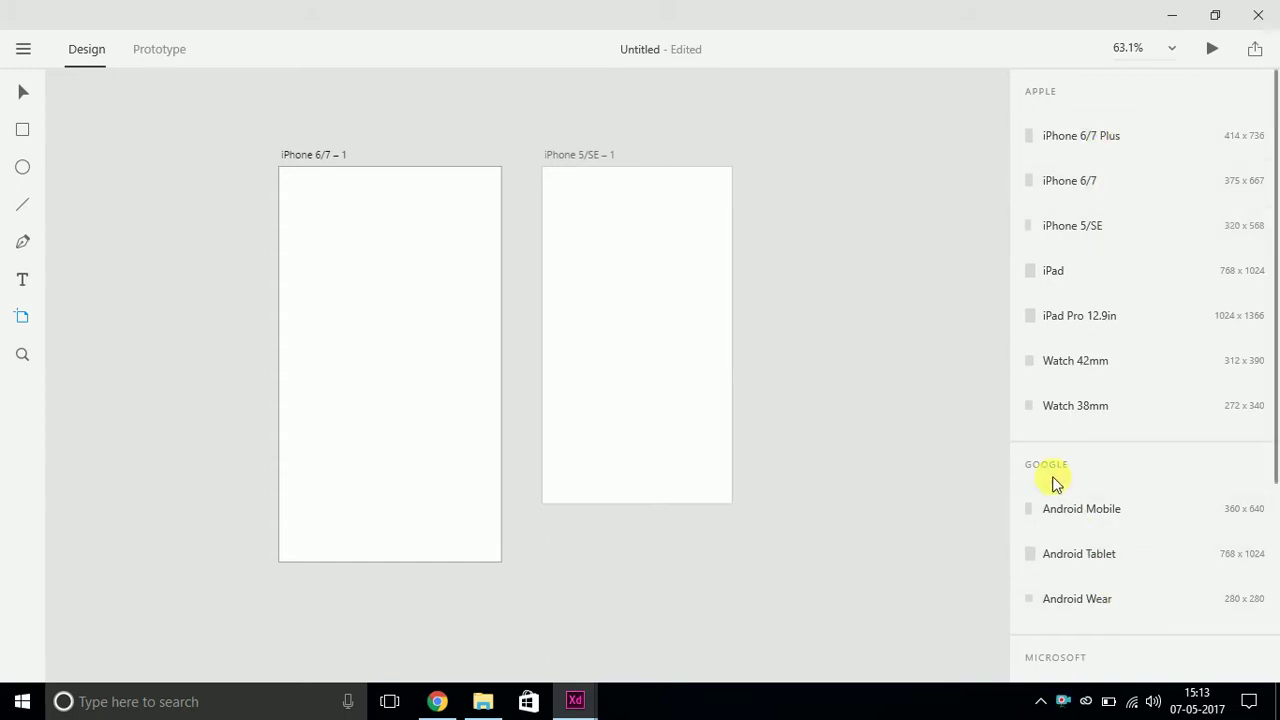
drag(1275, 455, 1276, 600)
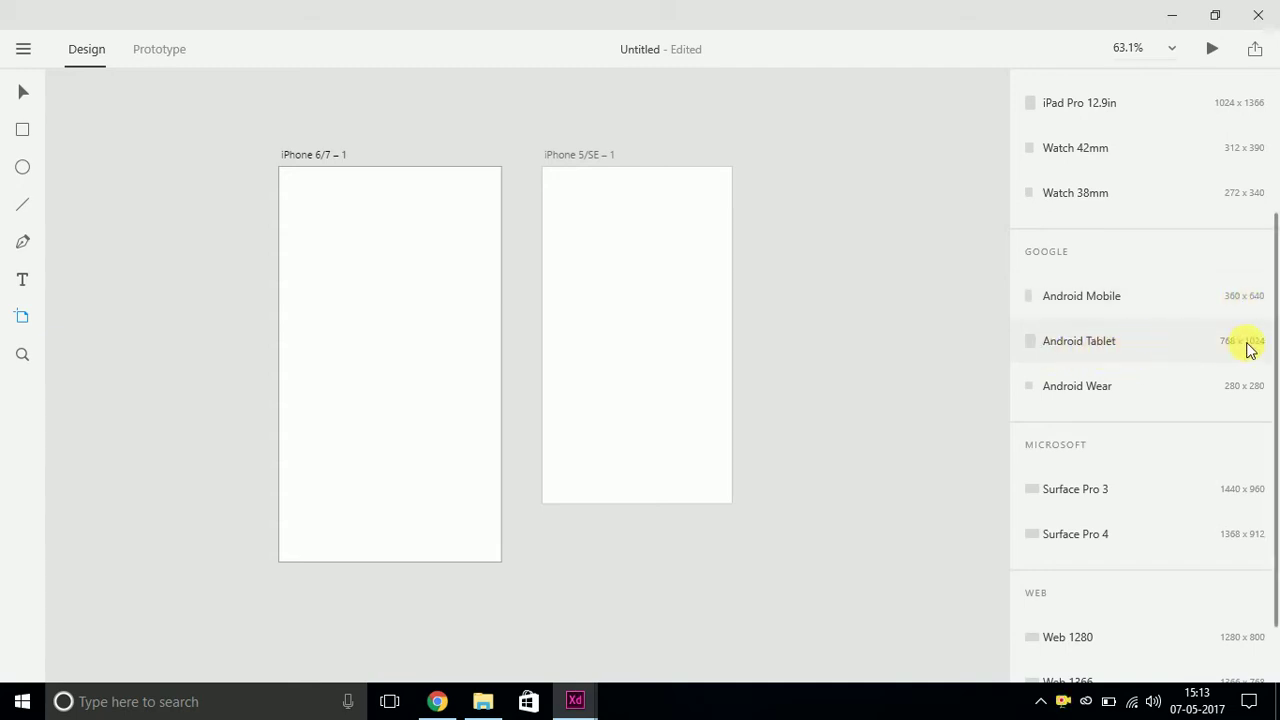
click(575, 158)
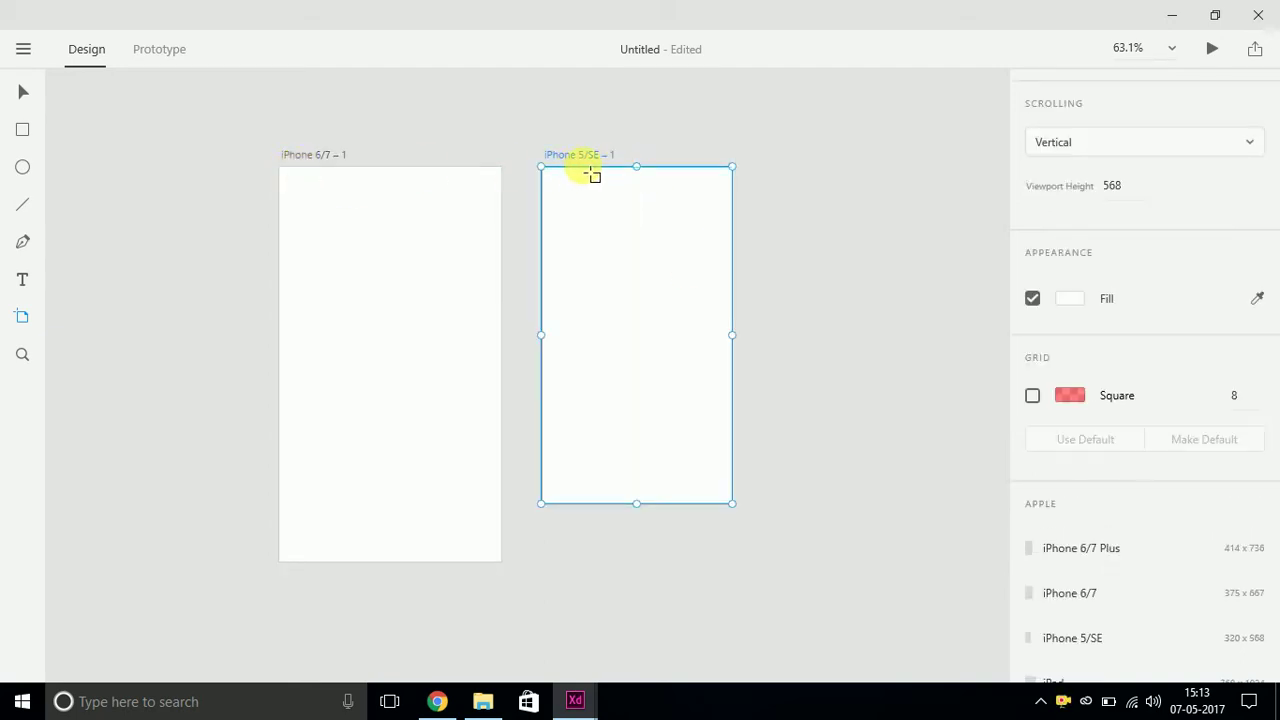
key(Delete)
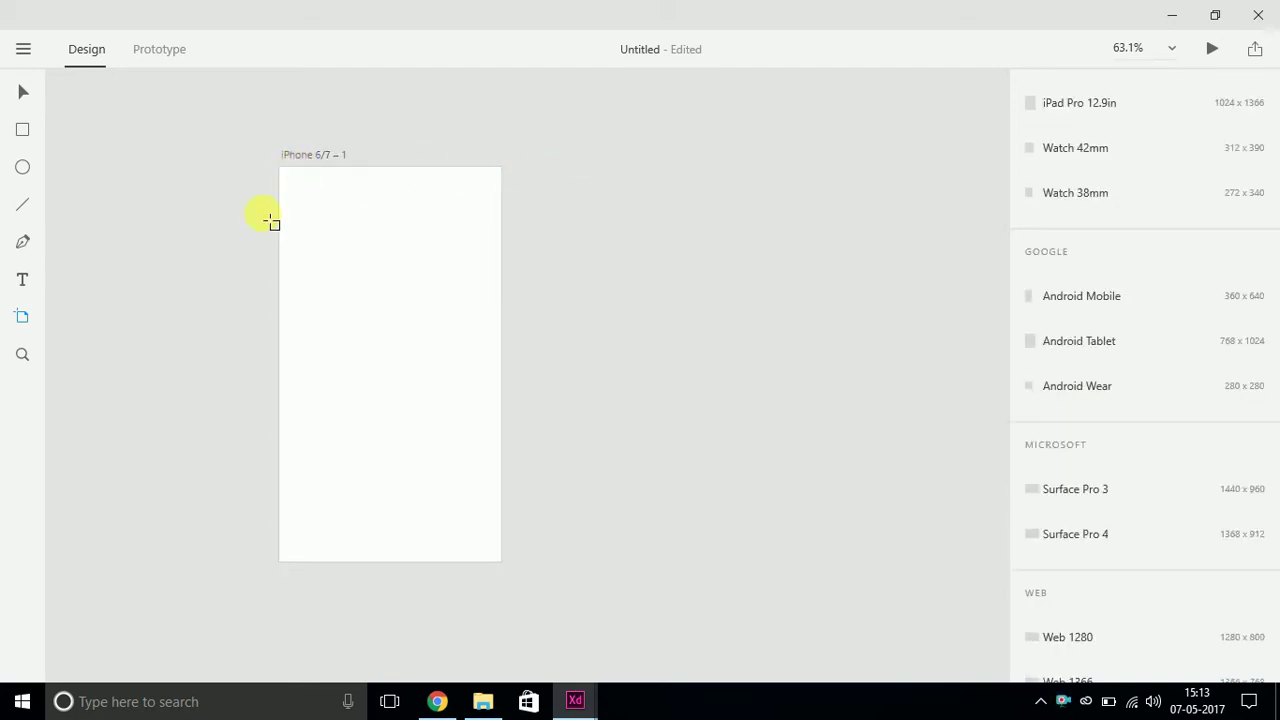
Step: Draw a custom artboard about 298 x 147 over the upper part of the iPhone 6/7 artboard and fill it with red #FF0000
drag(309, 210, 491, 310)
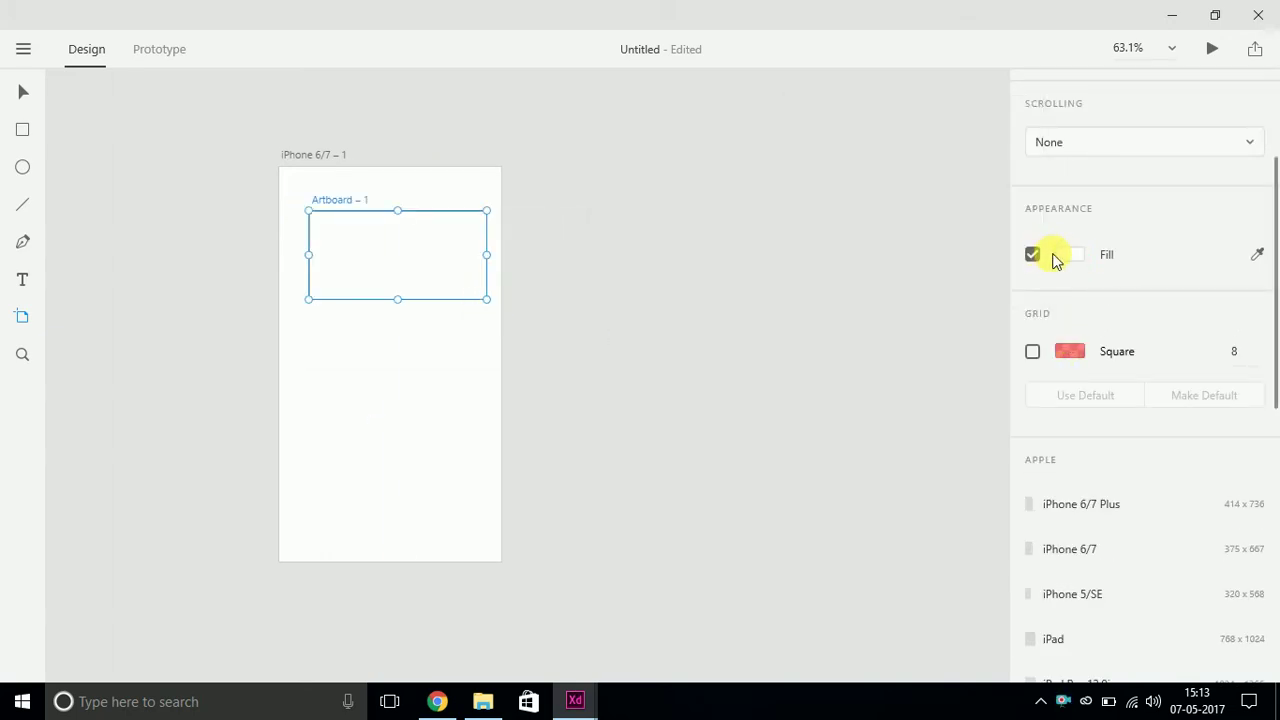
click(1068, 258)
drag(943, 163, 971, 80)
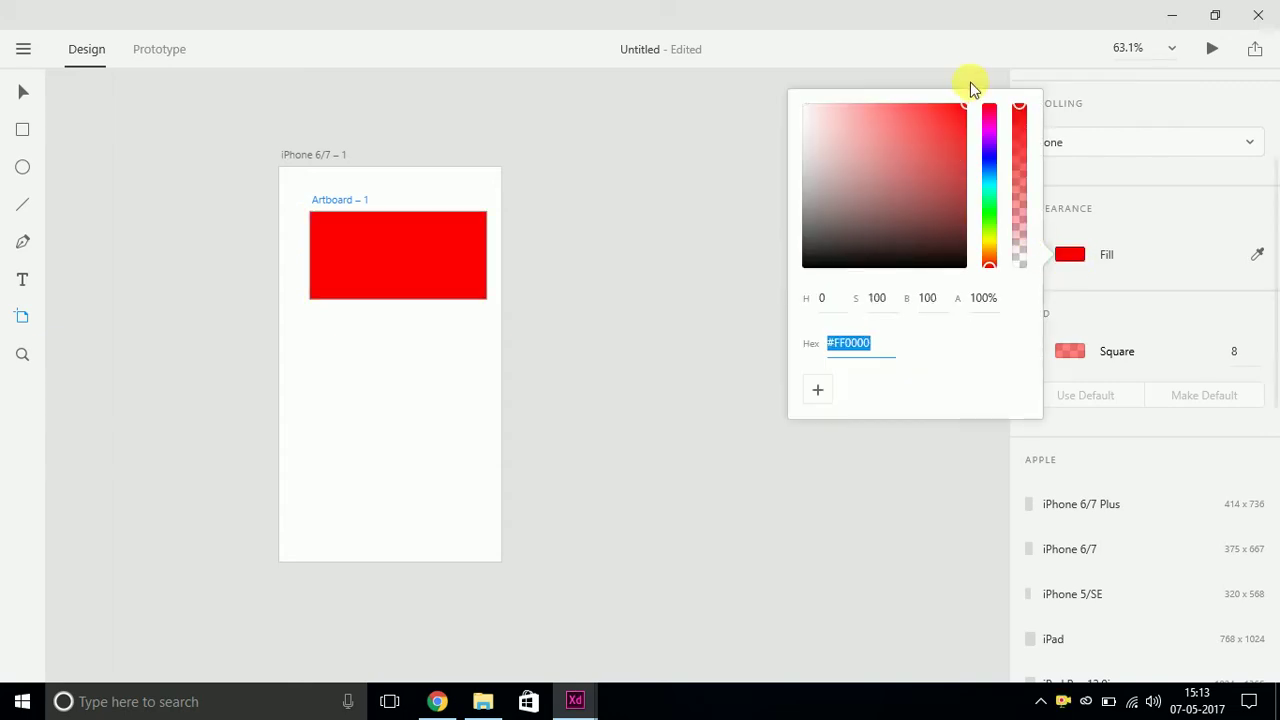
click(340, 260)
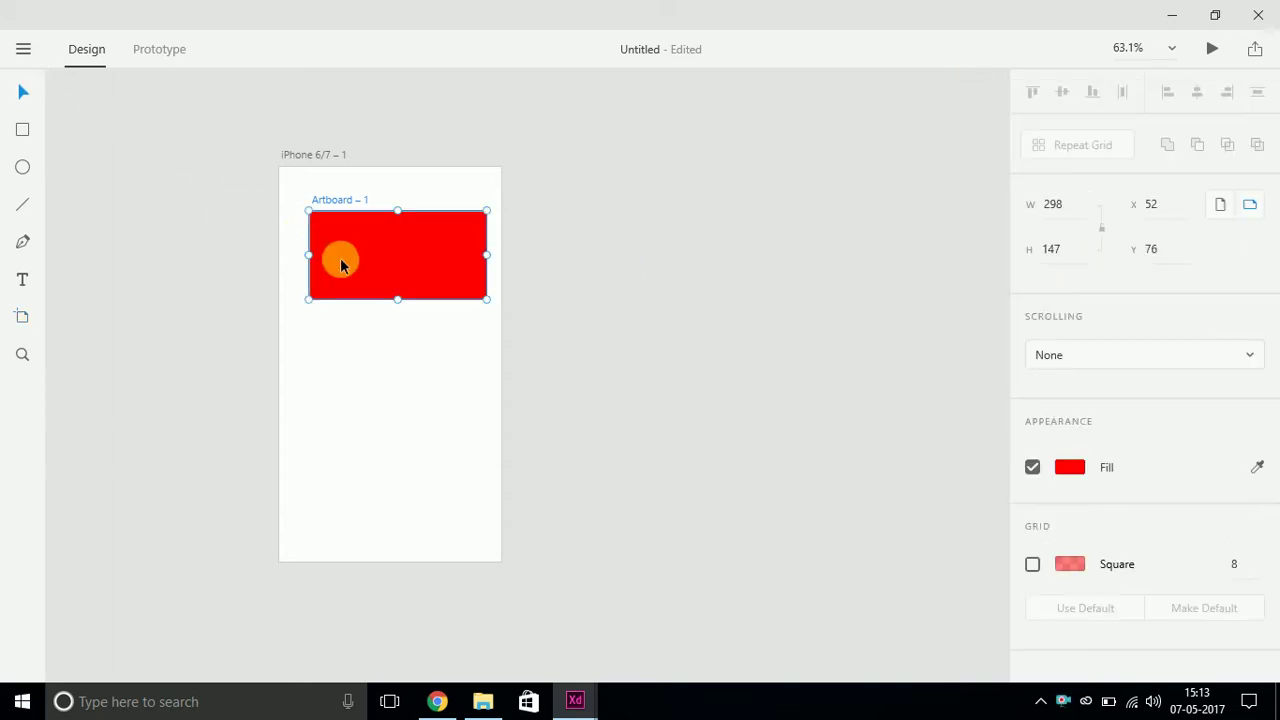
Step: Move the red custom artboard out beside the iPhone 6/7 artboard, to about X 469, Y 63, and delete it
drag(334, 194, 566, 194)
click(588, 280)
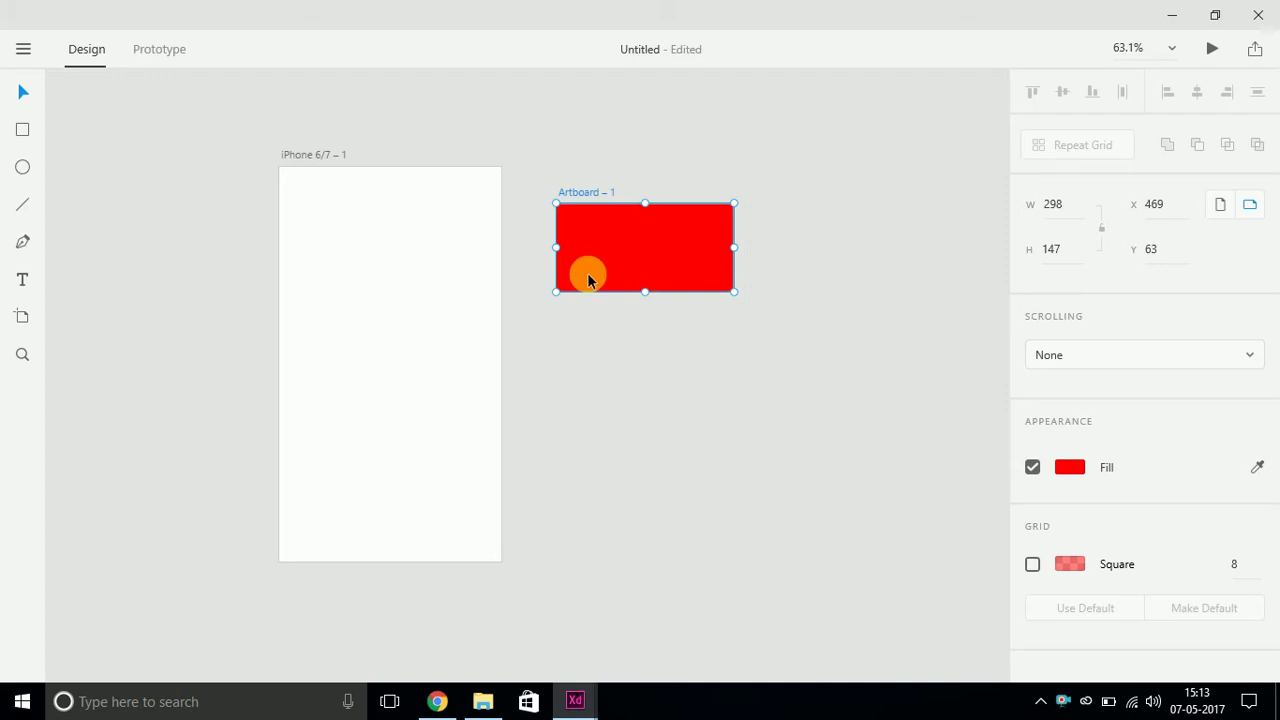
click(586, 198)
key(Delete)
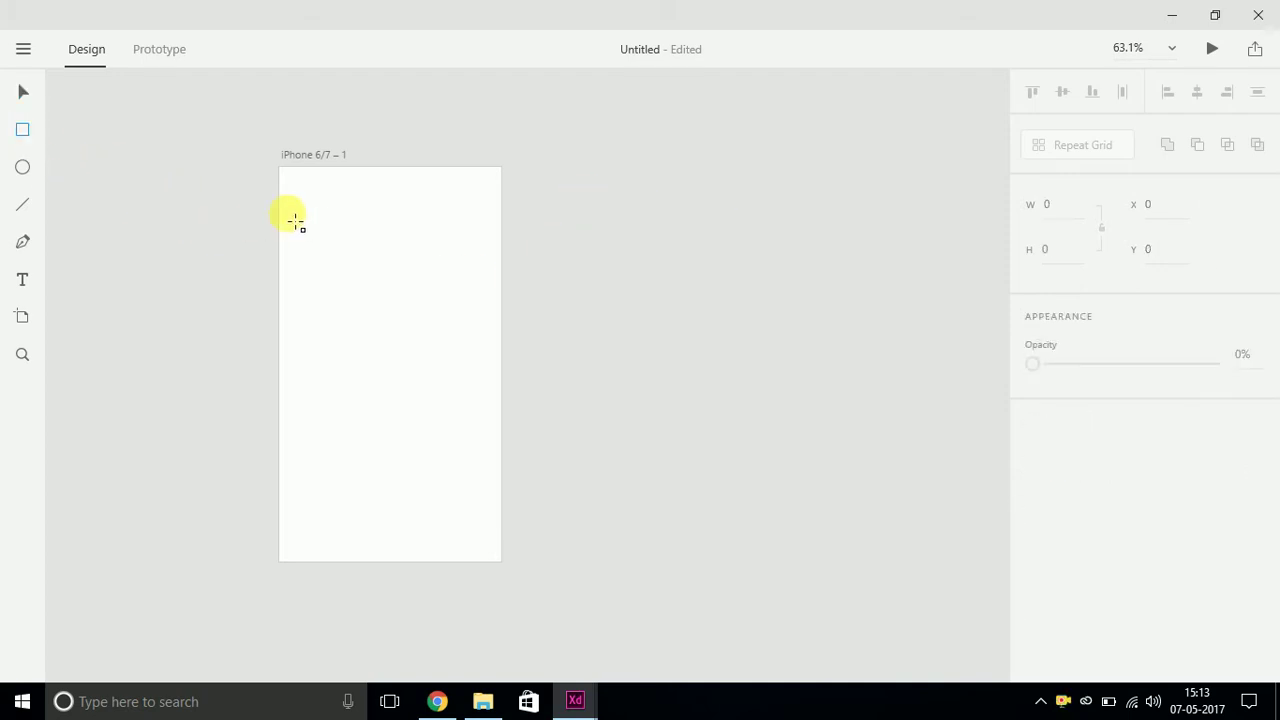
Step: Draw a rectangle about 287 x 109 near the top of the iPhone 6/7 artboard and fill it with red #FF0000
mouse_move(296, 207)
mouse_down()
mouse_move(406, 260)
mouse_move(465, 271)
mouse_up()
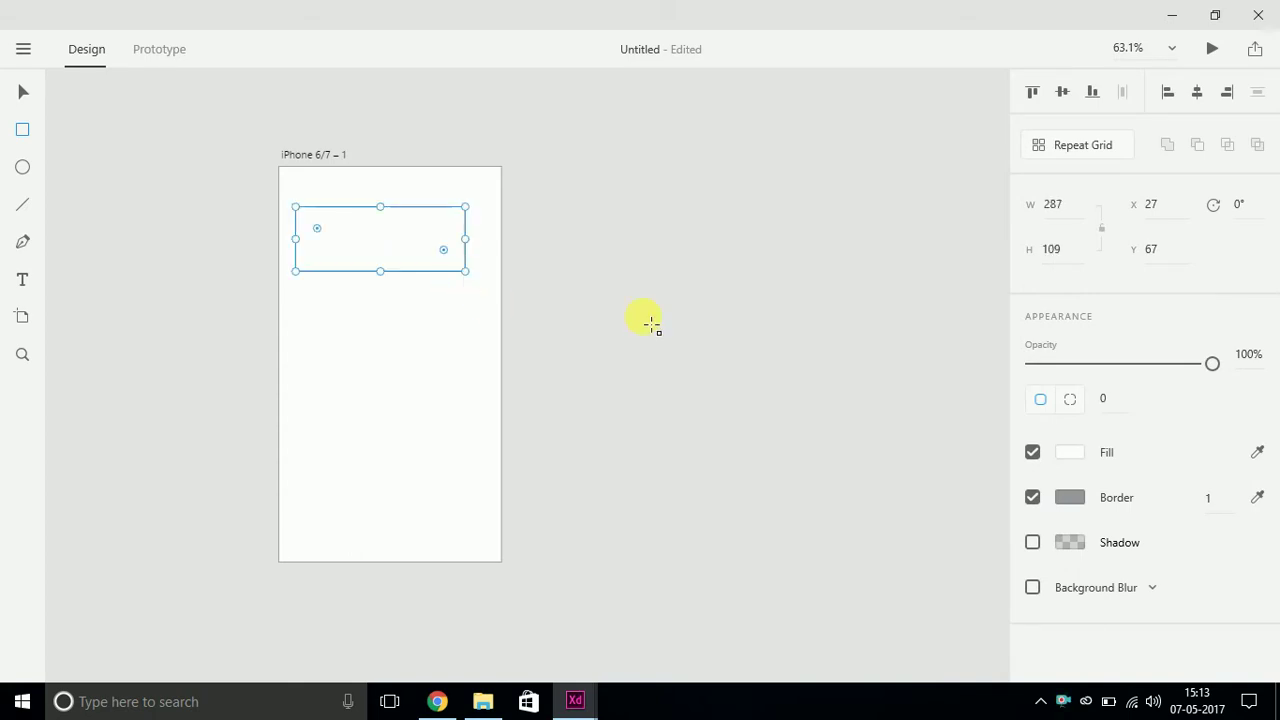
click(1070, 452)
drag(951, 360, 1006, 263)
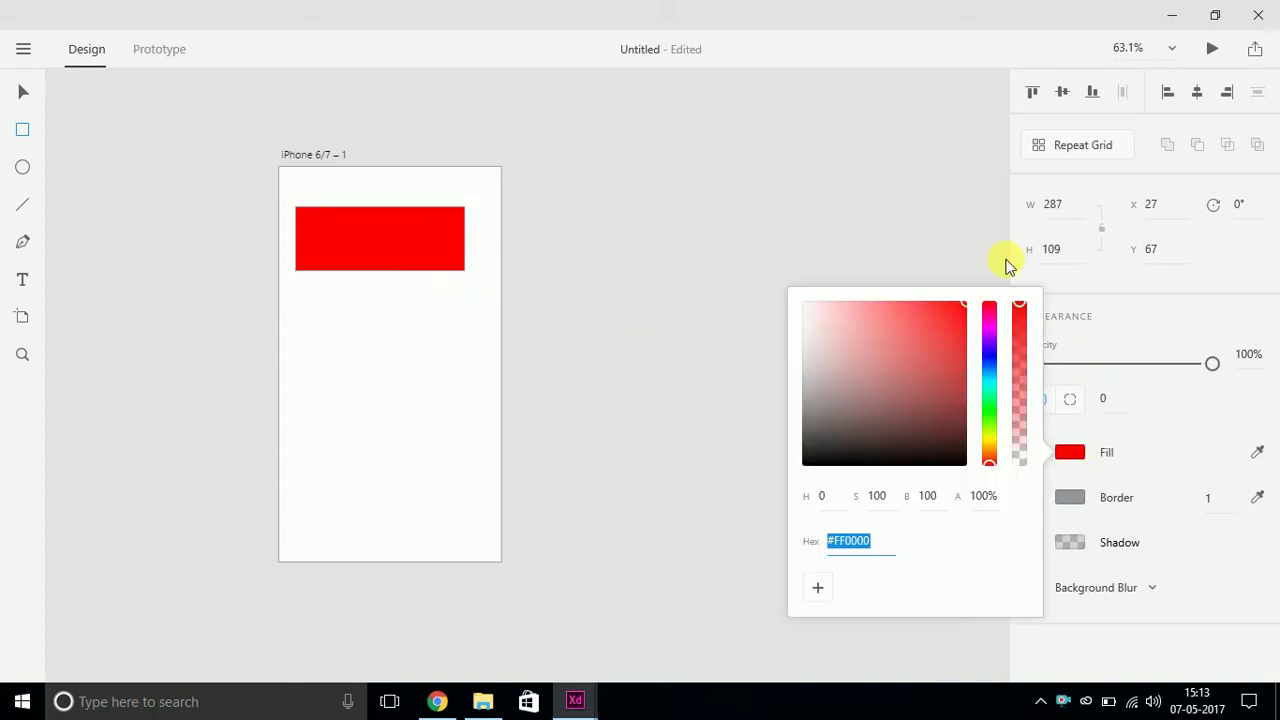
click(24, 96)
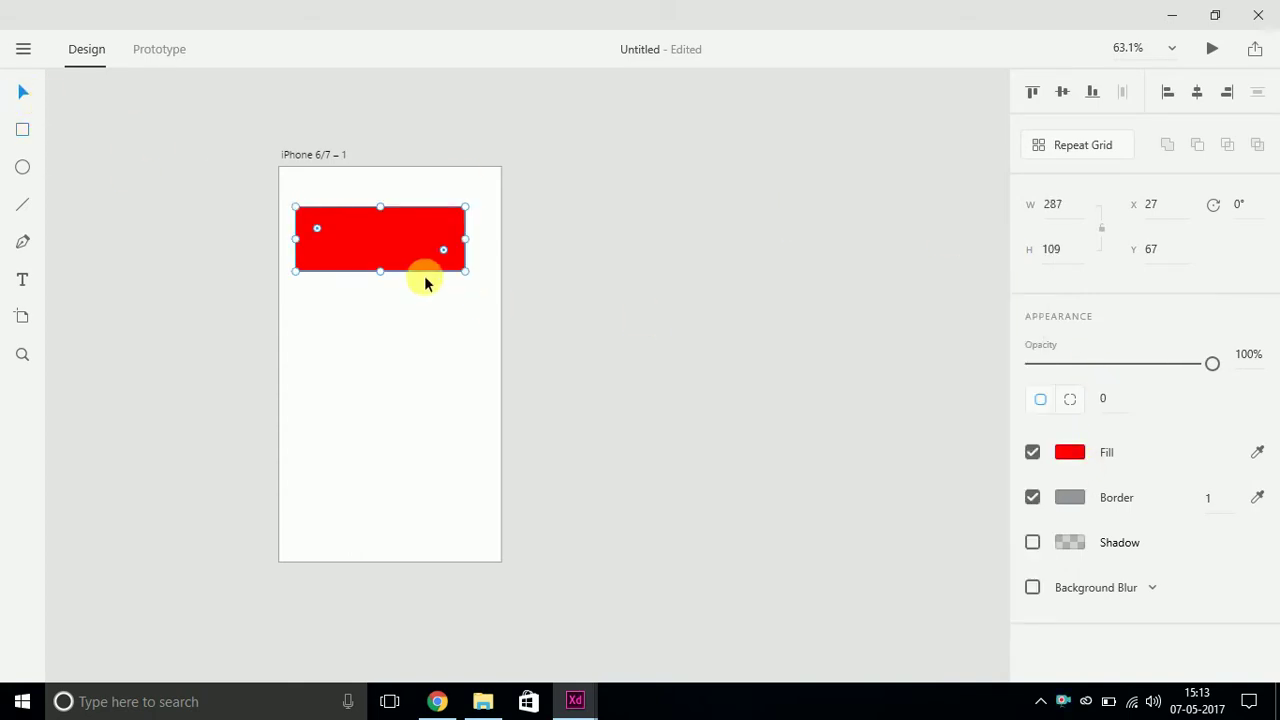
Step: Duplicate the artboard with its red rectangle to X 423, Y 0, and make a third copy at about X 846, Y 128 and delete it
click(302, 156)
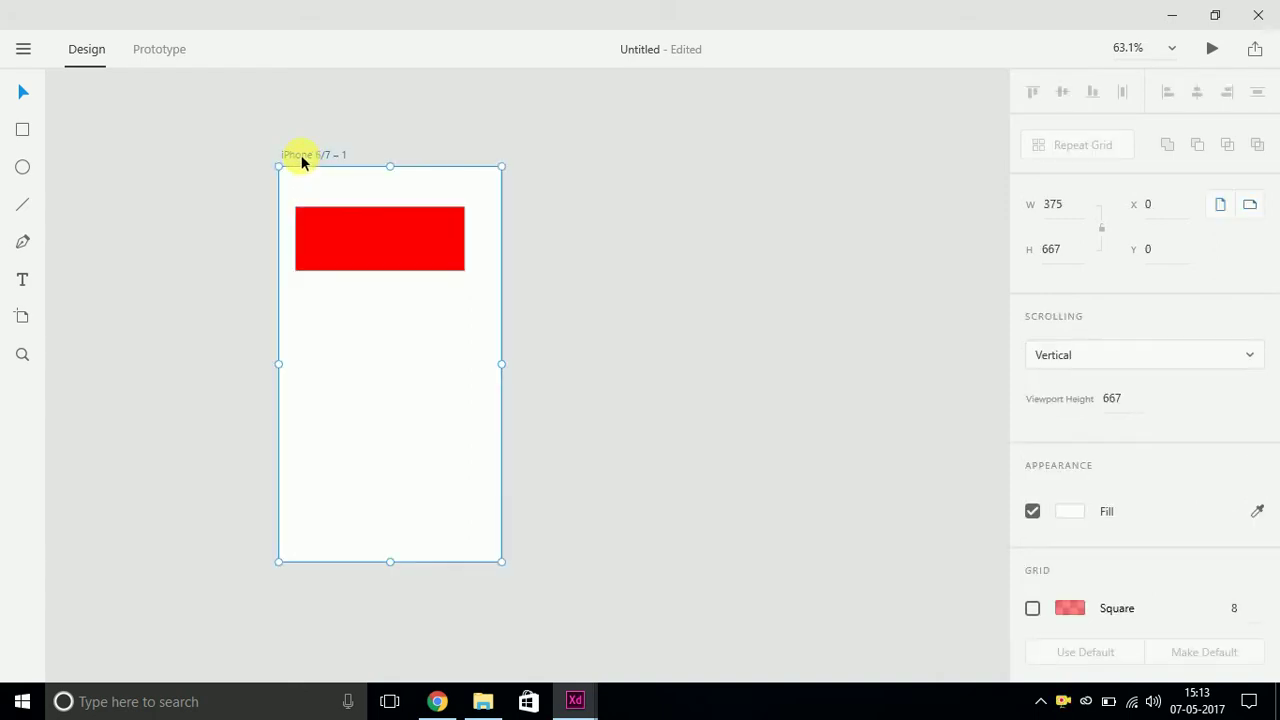
drag(302, 160, 551, 210)
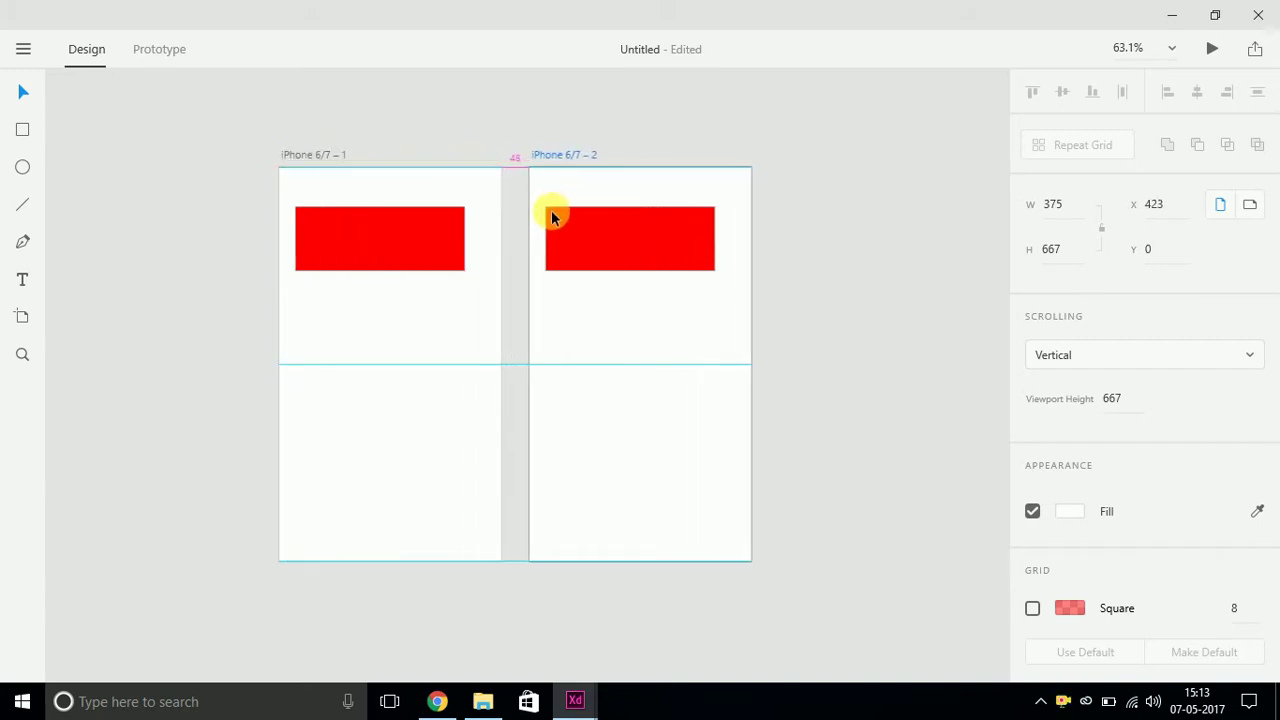
drag(586, 157, 834, 230)
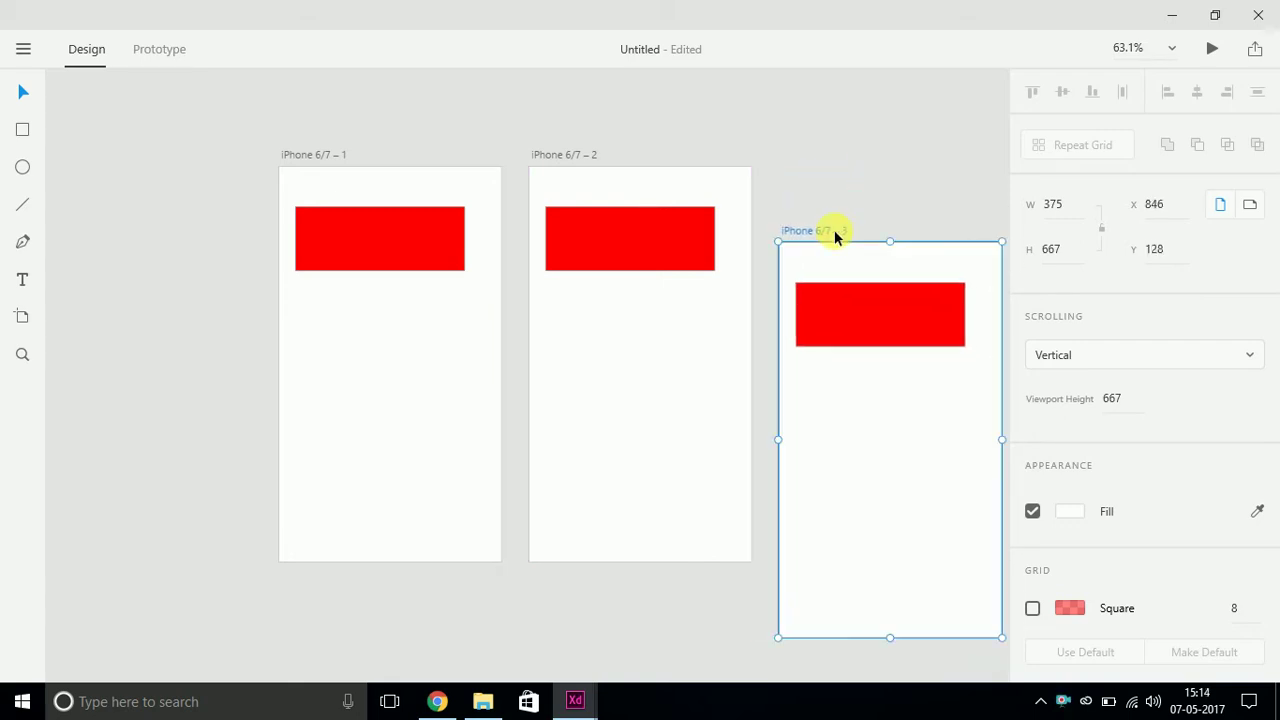
key(Delete)
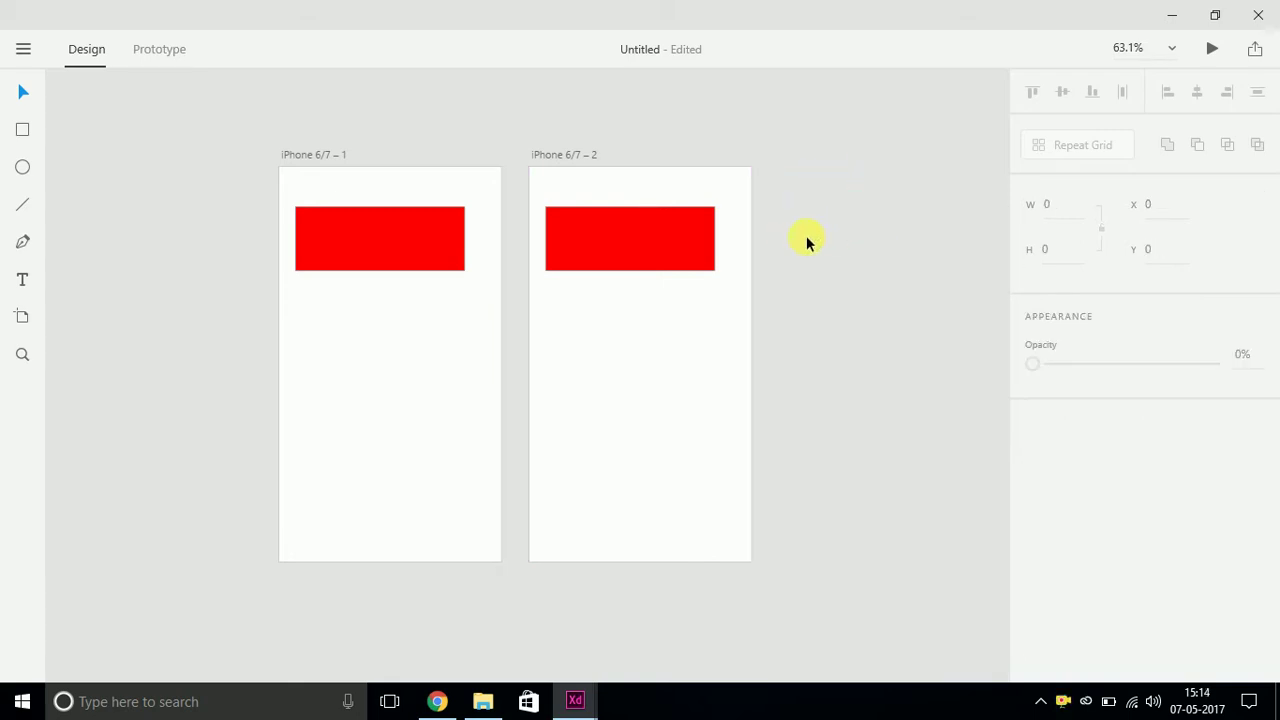
Step: Duplicate the second artboard with its red rectangle out to X 946, and copy the second and third artboards down to Y 761
click(561, 160)
drag(561, 160, 850, 163)
shift+click(573, 163)
drag(573, 163, 537, 612)
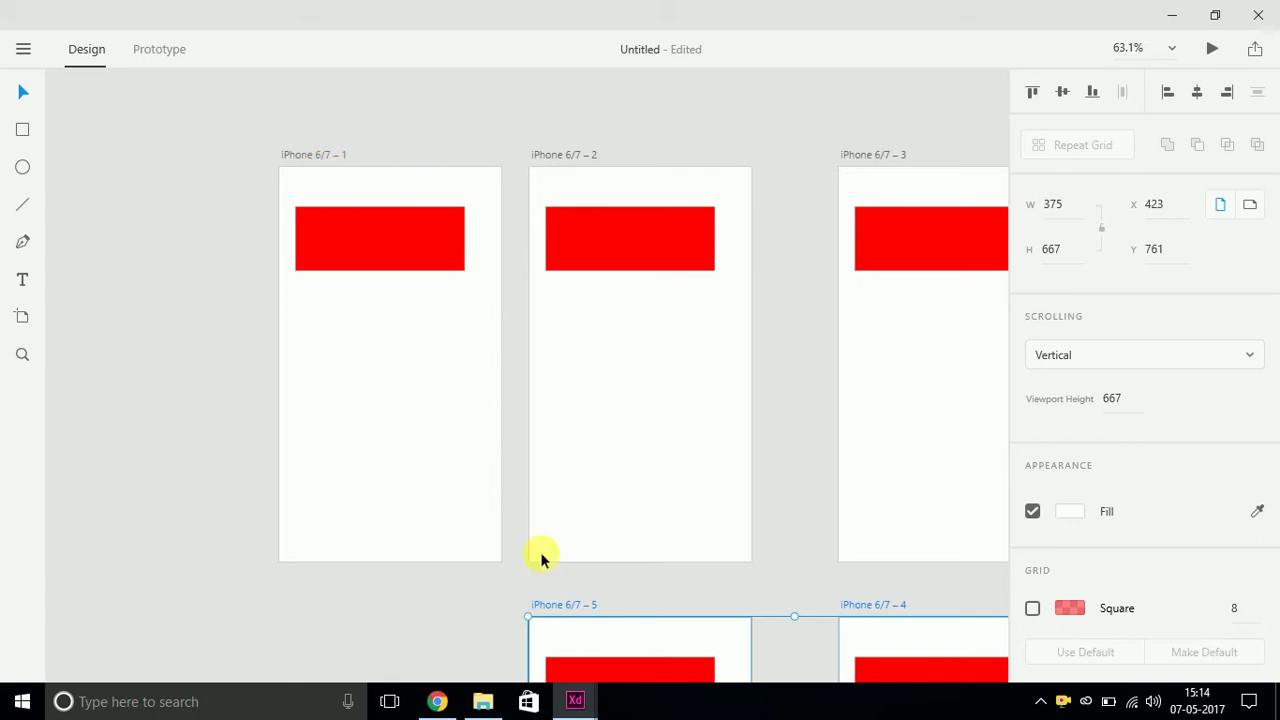
Step: Delete the two copied artboards in the lower row together
click(774, 620)
click(852, 606)
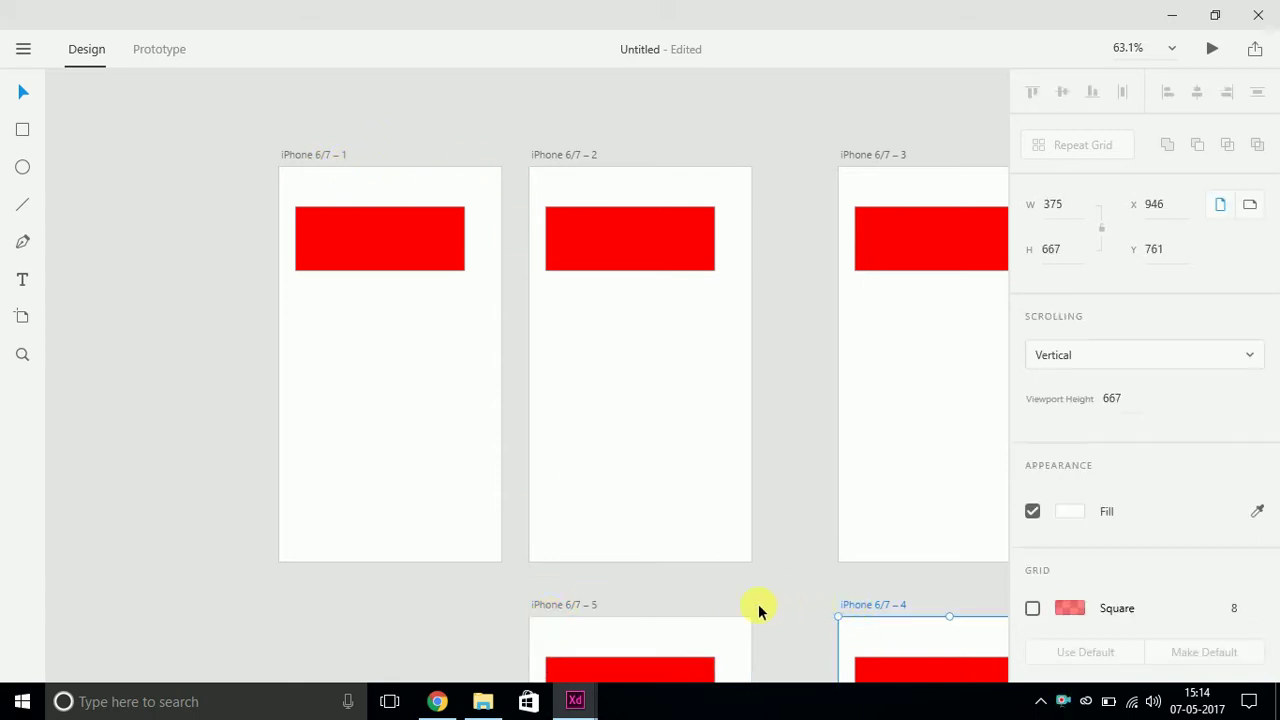
shift+click(575, 606)
key(Delete)
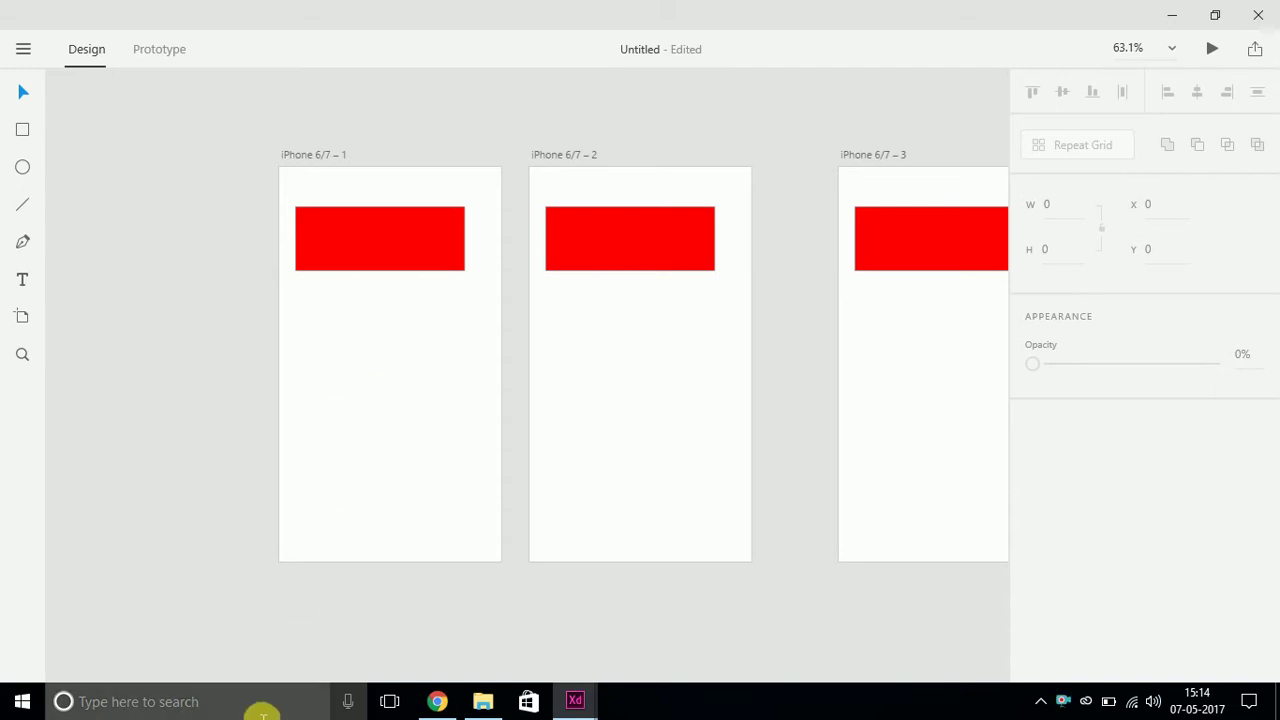
Step: Check the lesson outline in the 02_Working with artboards document, and switch to the untitled document with the blank iPhone 6/7 artboards
click(391, 701)
click(712, 182)
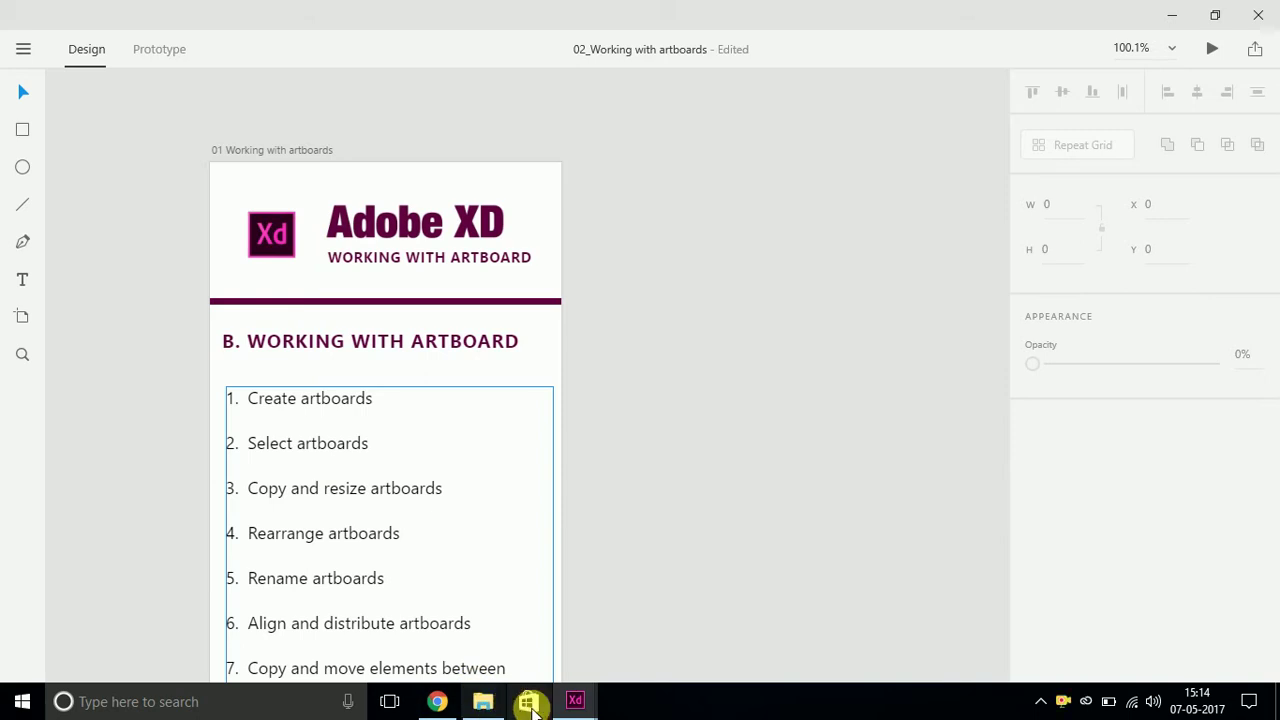
mouse_move(578, 700)
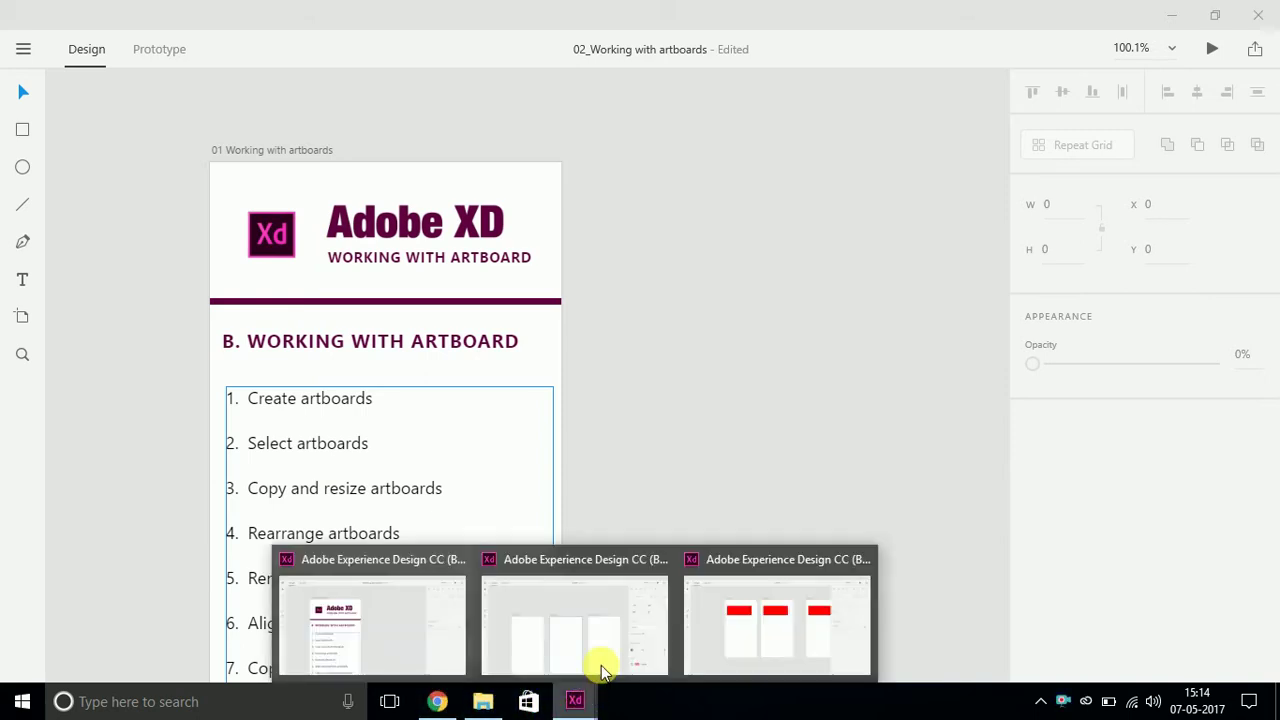
click(618, 618)
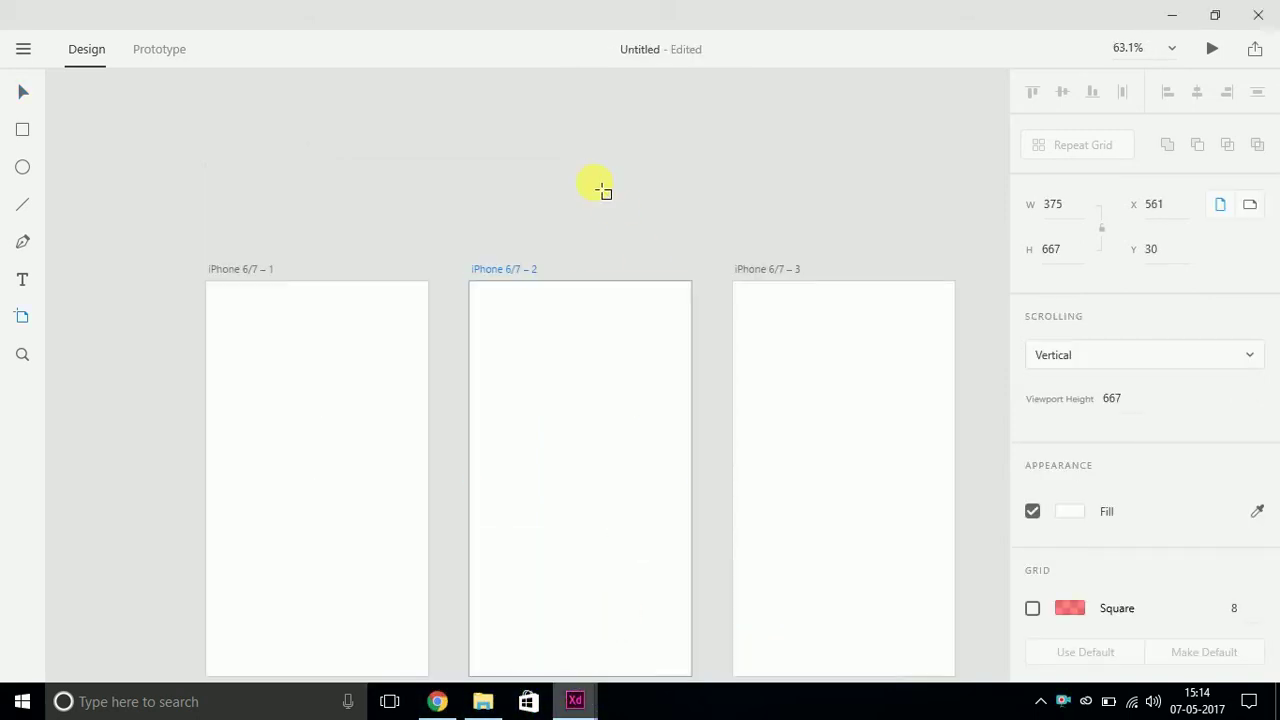
Step: Add an iPhone 6/7 artboard above the first one and resize it to about 261 x 415
click(600, 189)
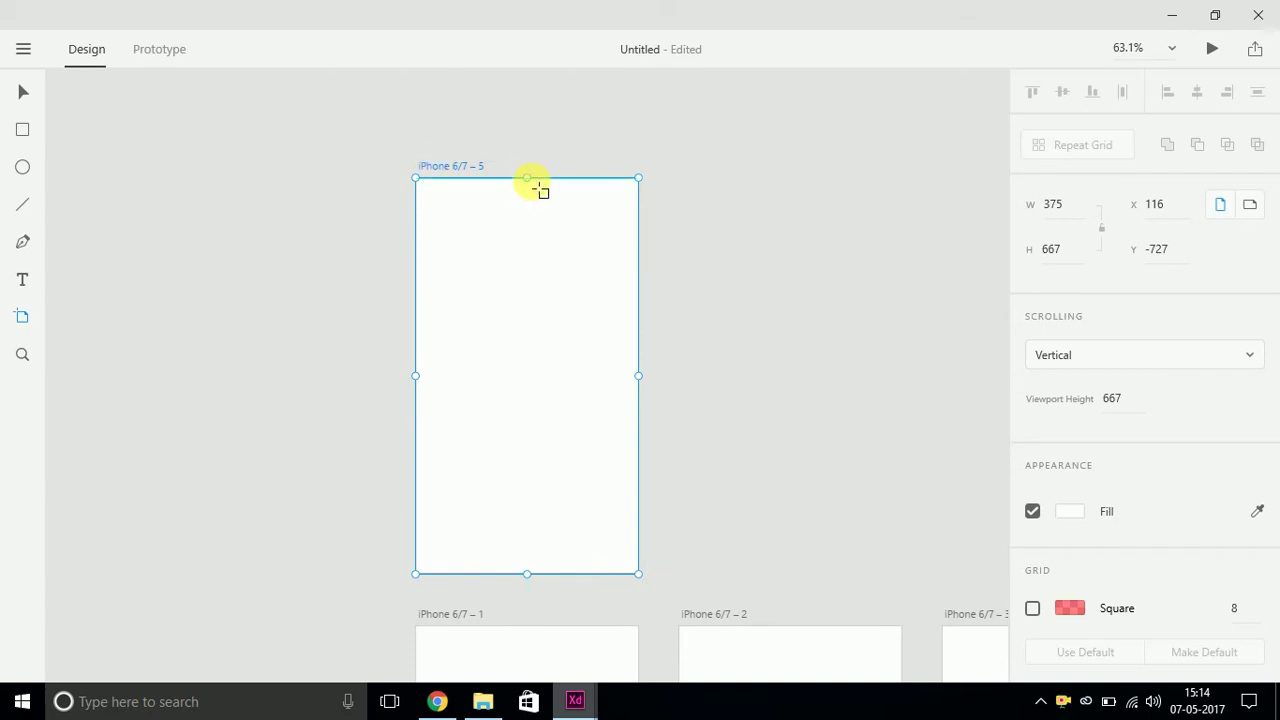
mouse_move(531, 183)
mouse_down()
mouse_move(526, 306)
mouse_move(525, 195)
mouse_up()
drag(528, 575, 543, 522)
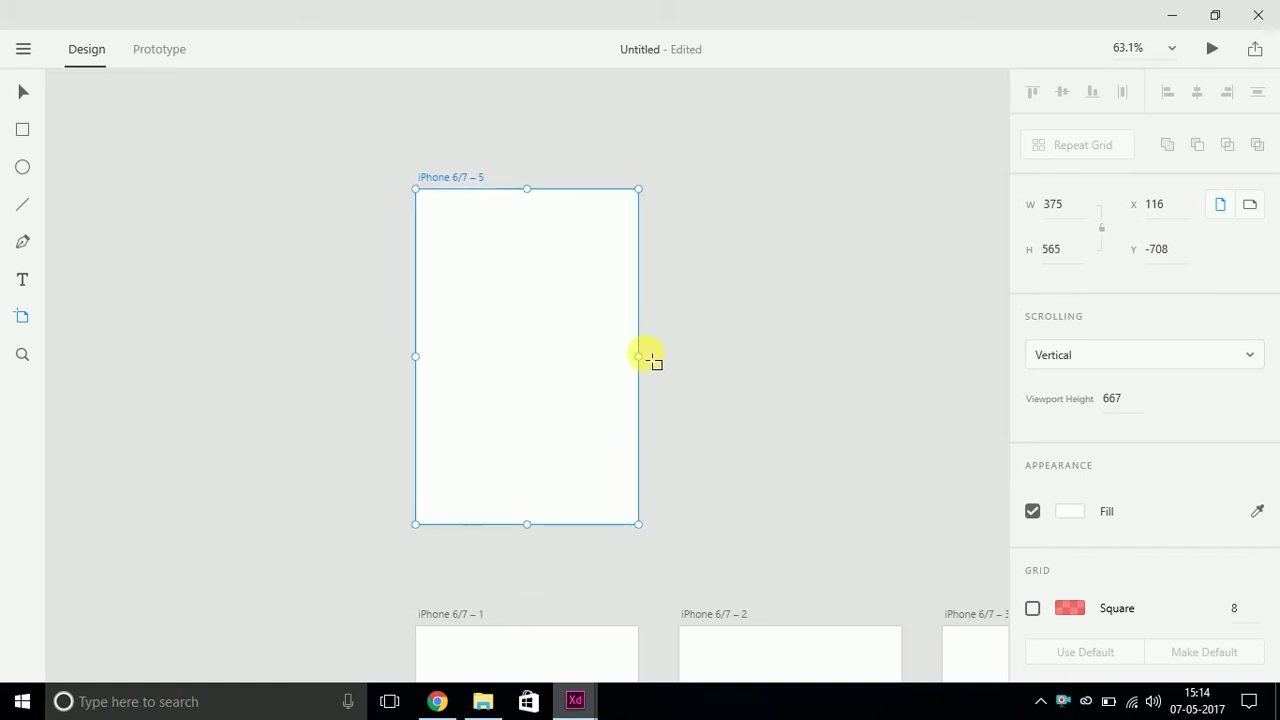
mouse_move(645, 362)
mouse_down()
mouse_move(603, 363)
mouse_move(629, 366)
mouse_up()
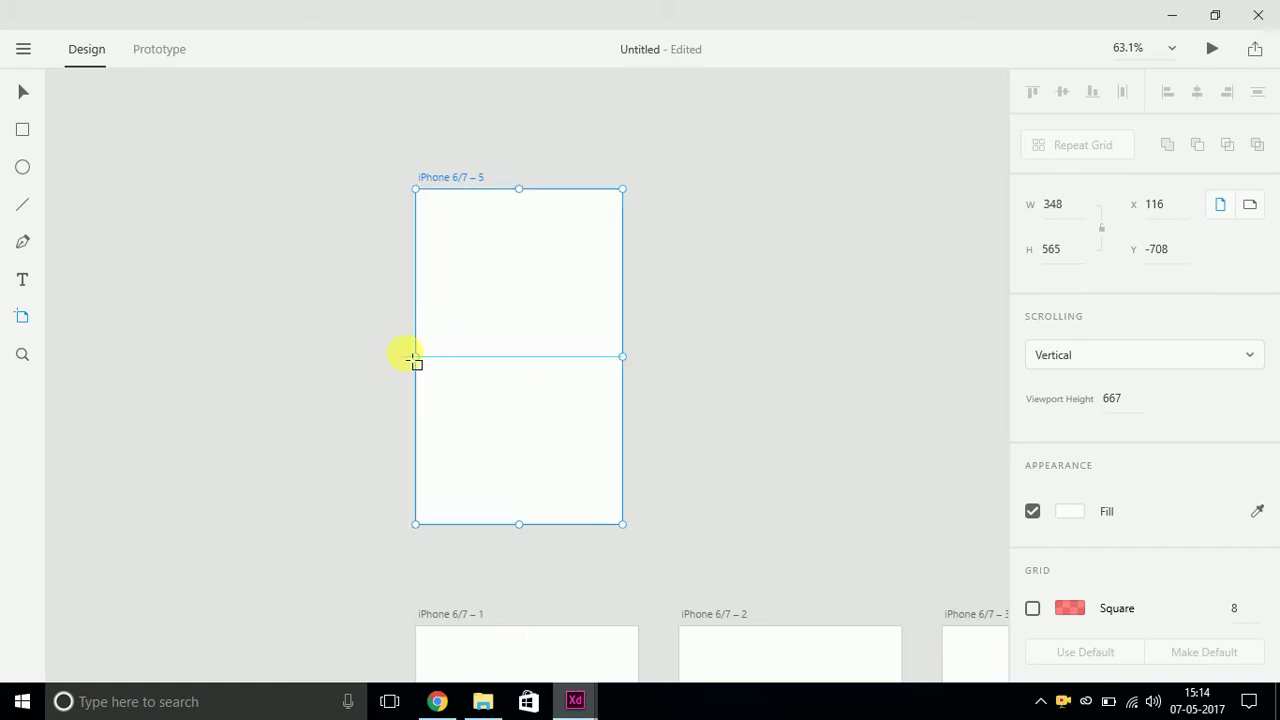
drag(415, 358, 472, 403)
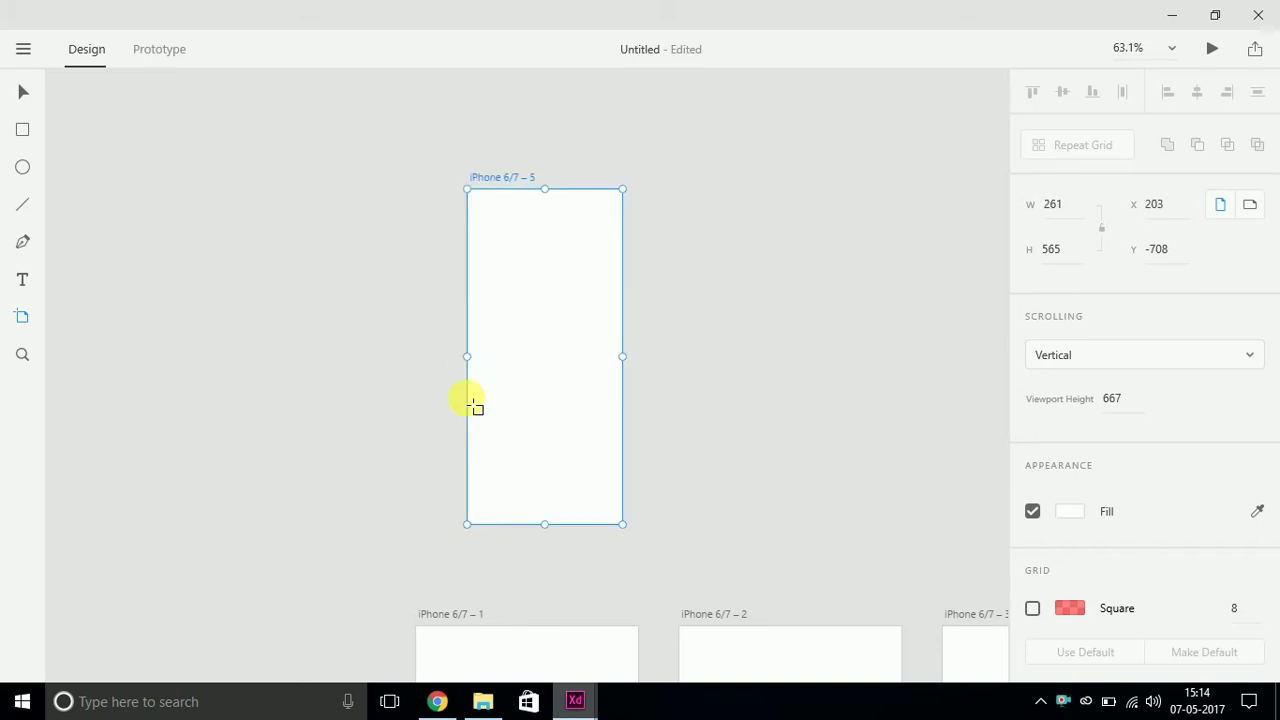
drag(555, 531, 546, 440)
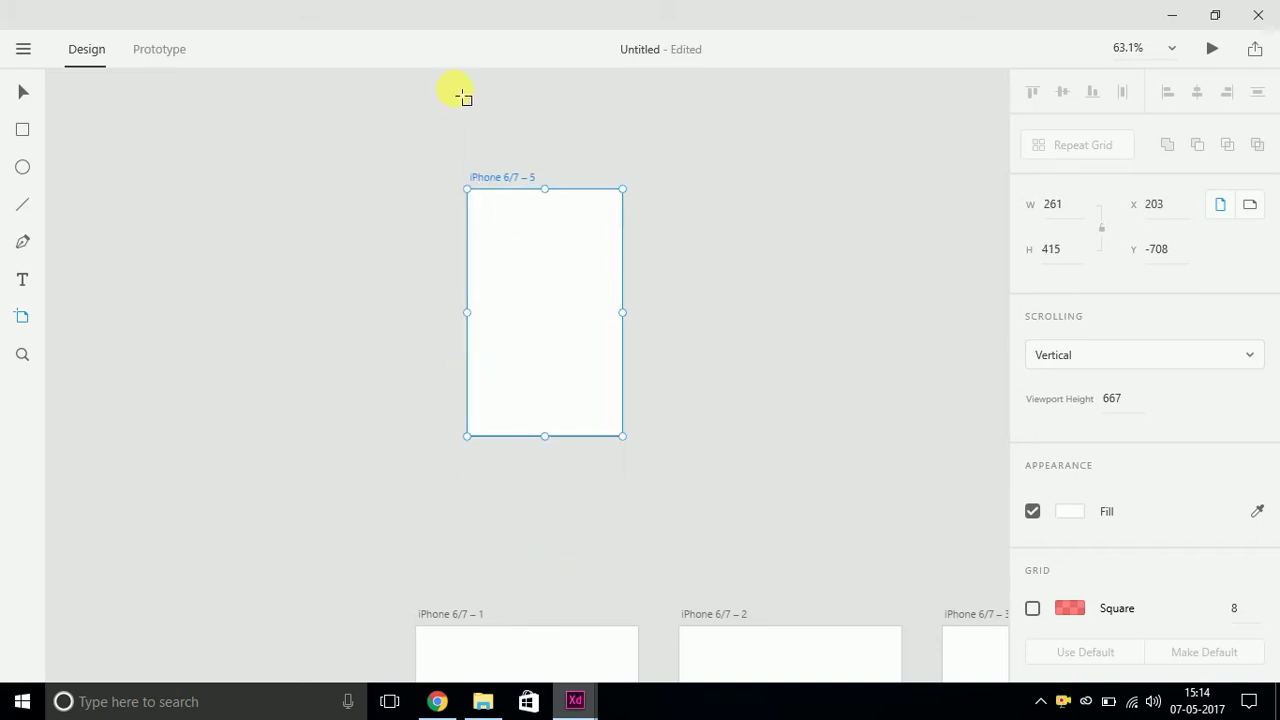
Step: Move the small artboard to about X -82, Y -692, the first to X 27, Y -56, the third to X 952, Y -70, and shift the second down-left
drag(483, 181, 318, 190)
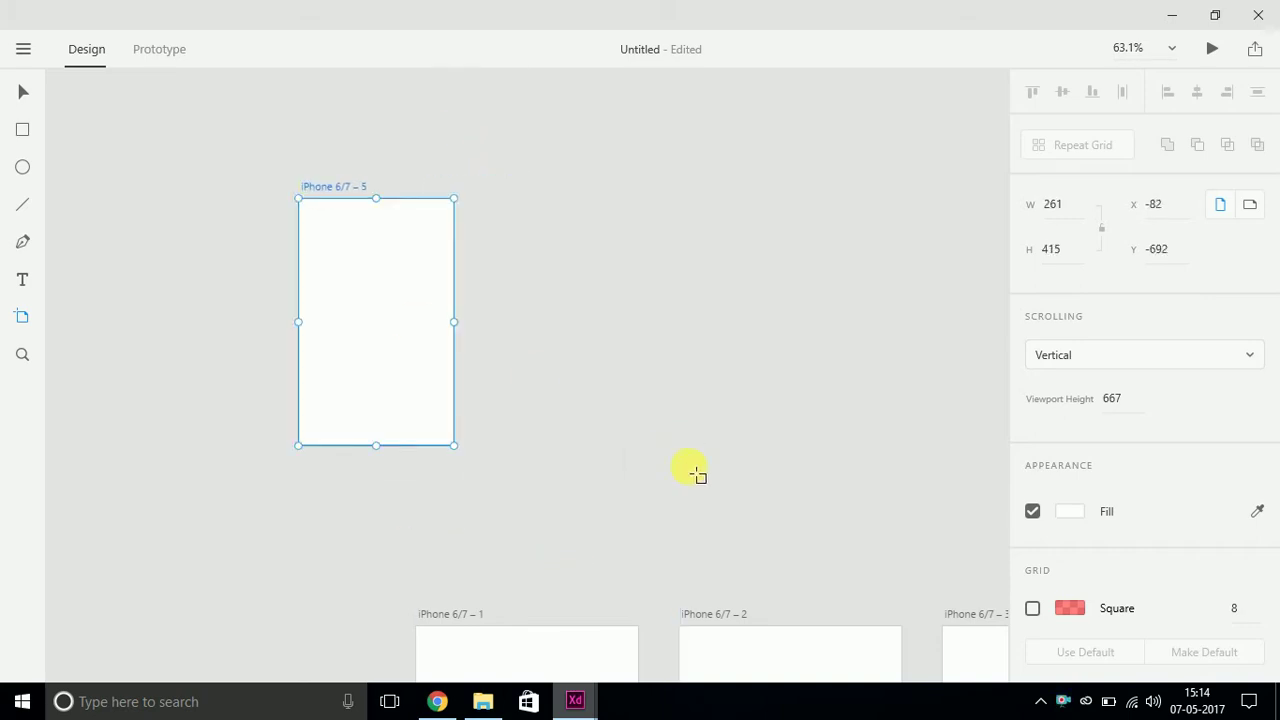
drag(696, 470, 600, 140)
click(348, 278)
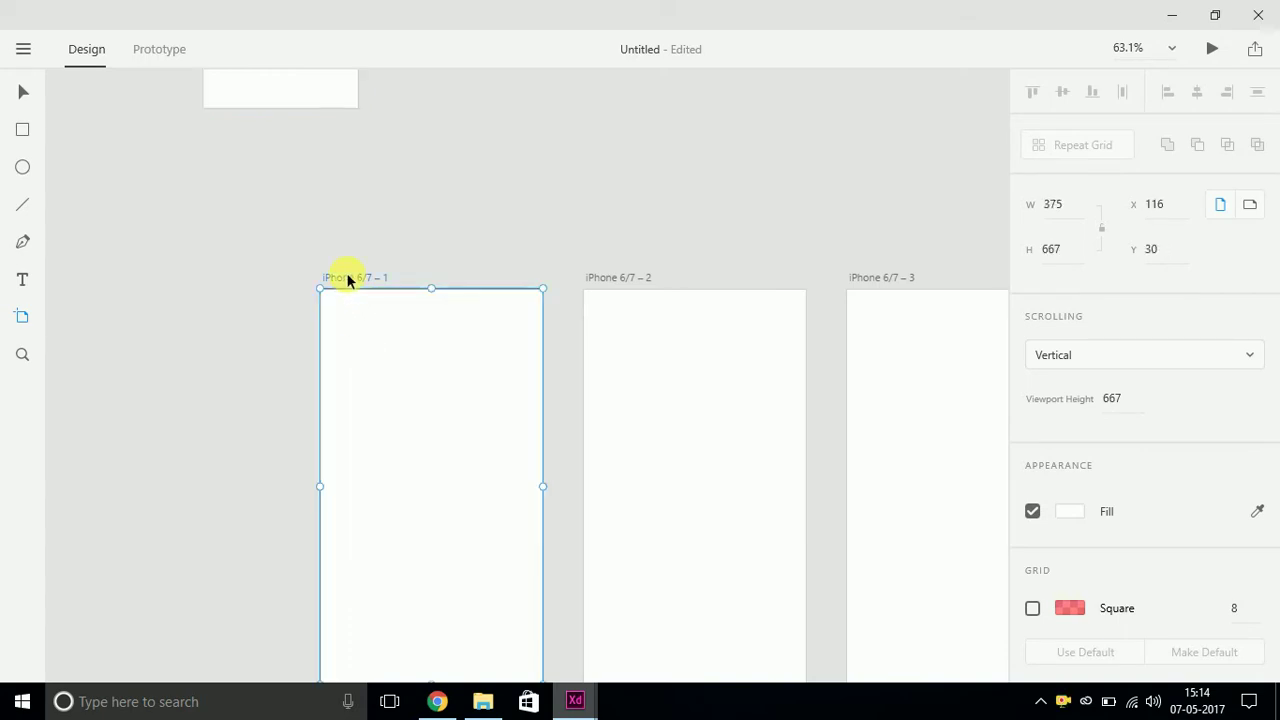
drag(348, 278, 308, 240)
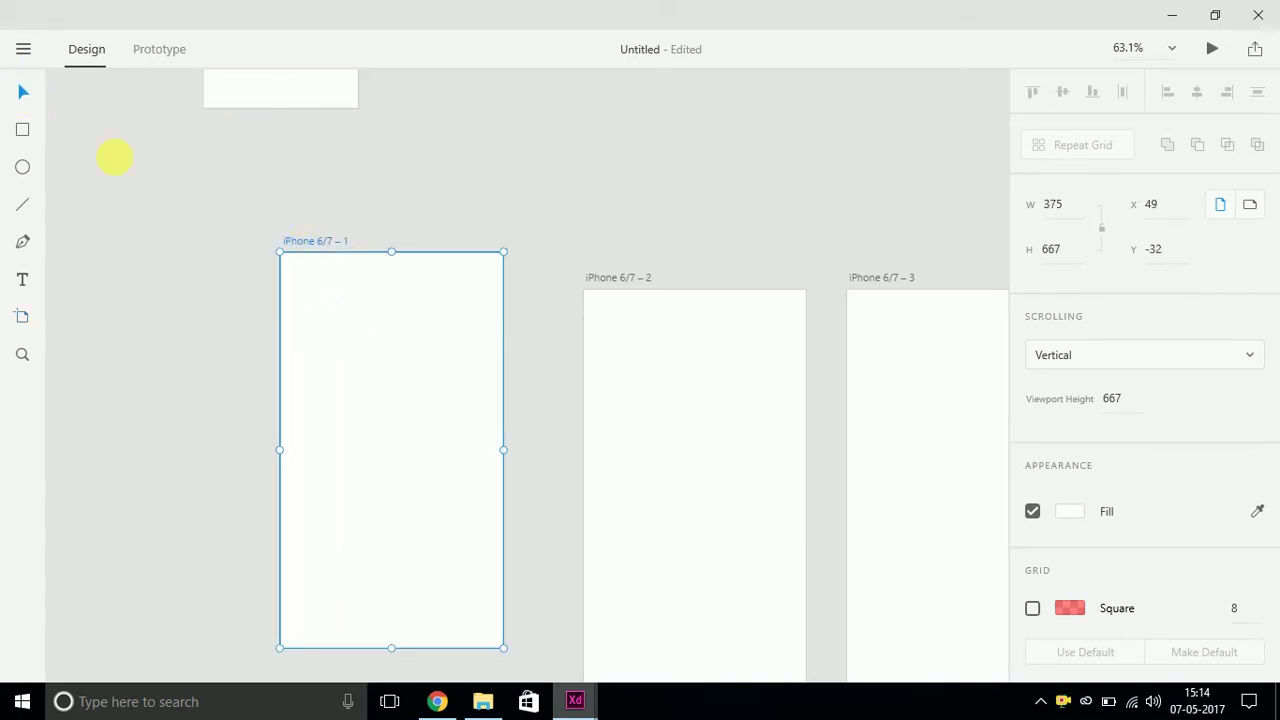
drag(335, 248, 306, 229)
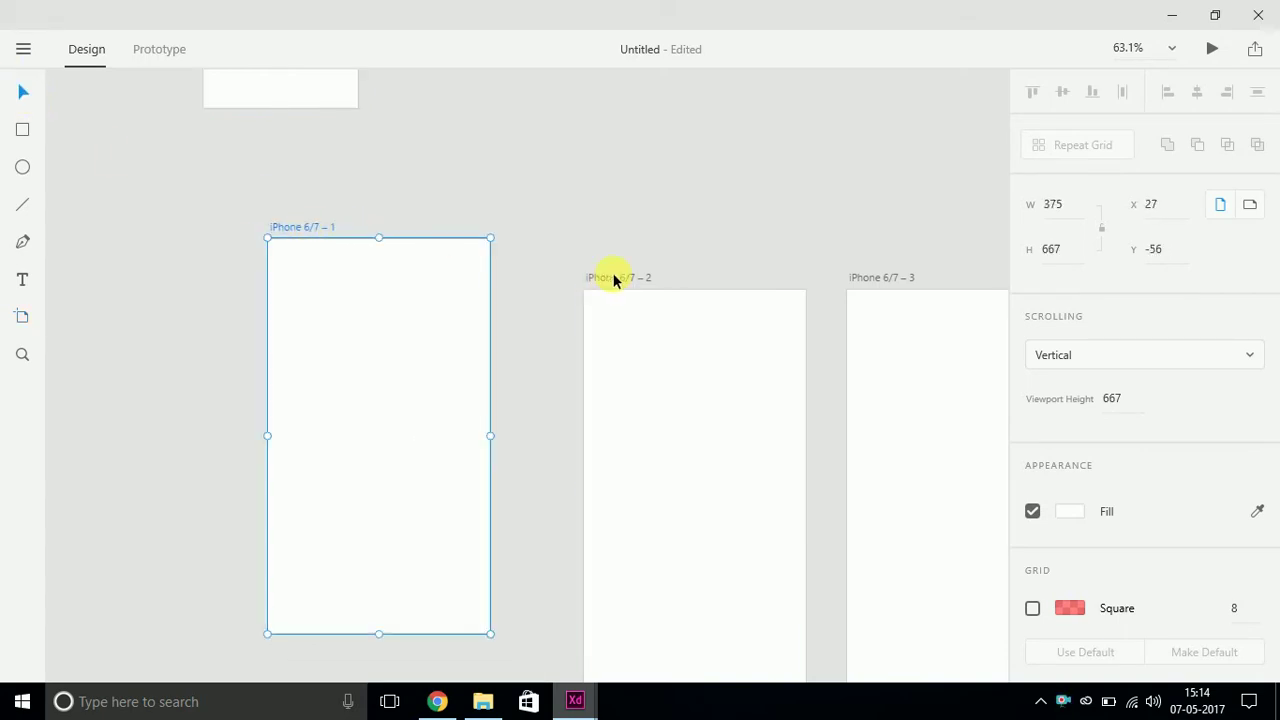
drag(614, 277, 573, 292)
drag(870, 283, 838, 217)
Step: Draw a rectangle about 243 x 149 near the top of the first artboard, at about X 33, Y 53, and fill it with red #F80606
click(290, 225)
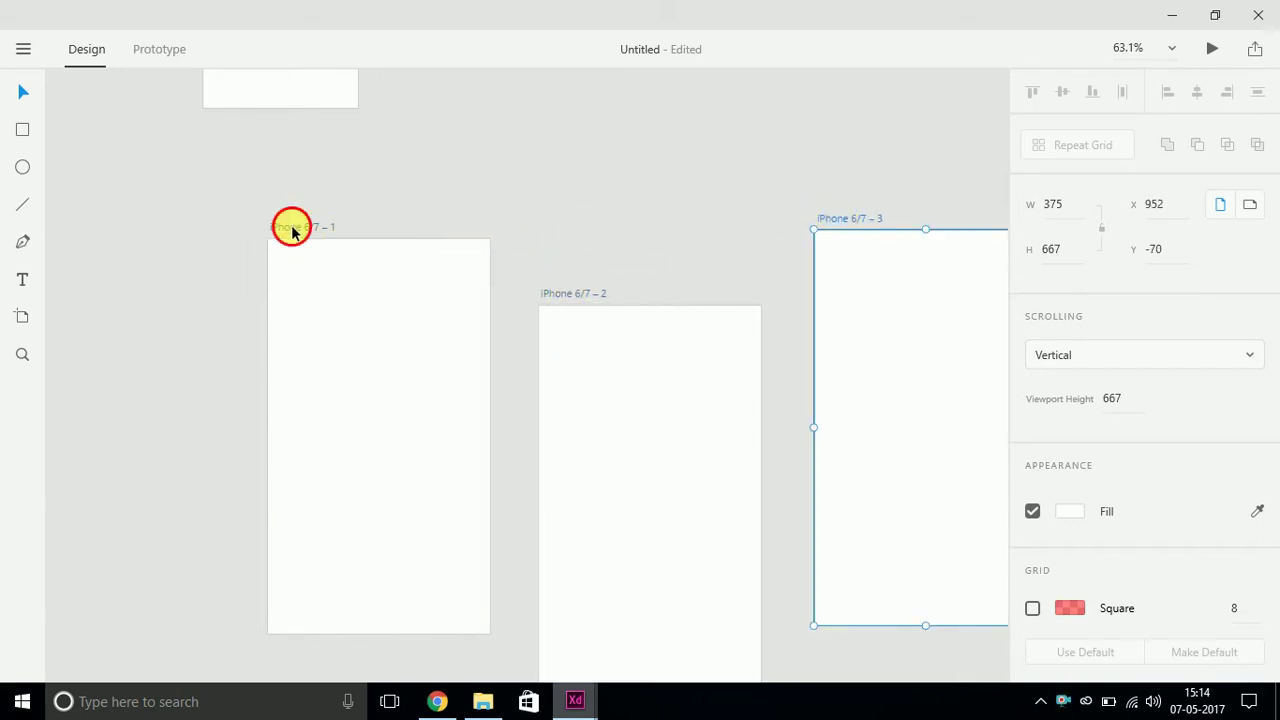
key(r)
mouse_move(287, 270)
mouse_down()
mouse_move(354, 323)
mouse_move(431, 358)
mouse_up()
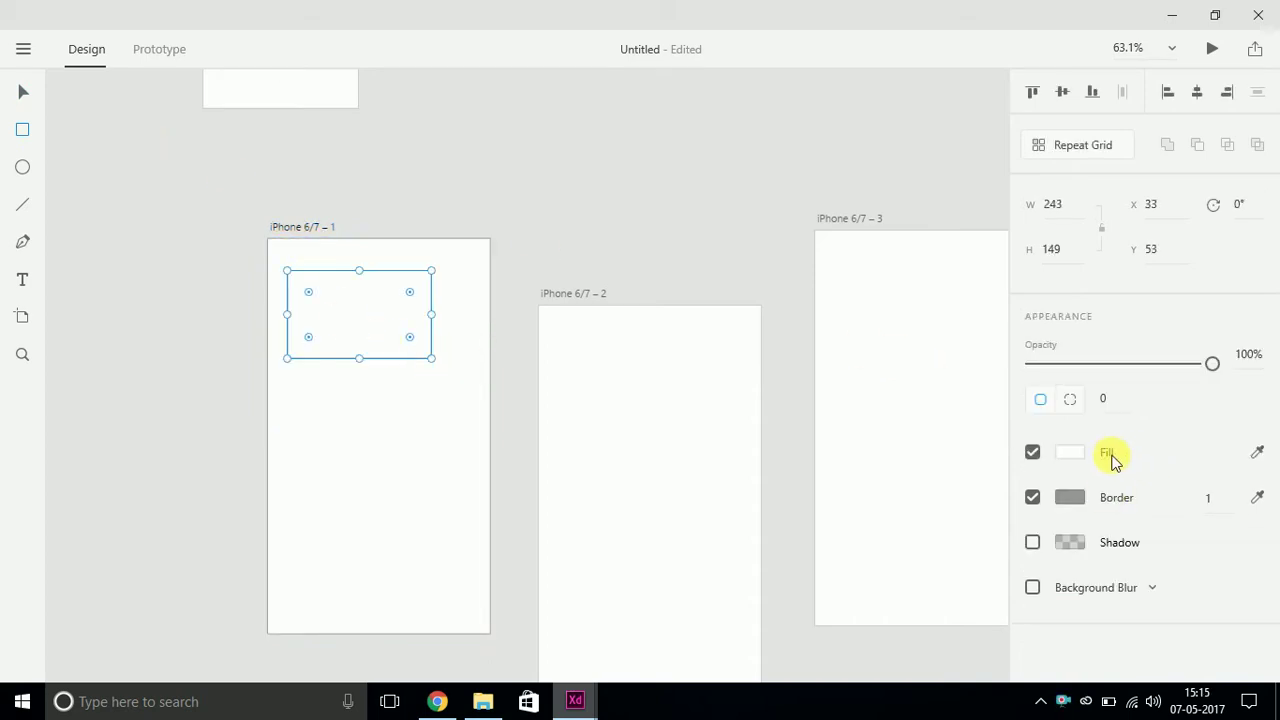
click(1070, 455)
drag(963, 363, 960, 306)
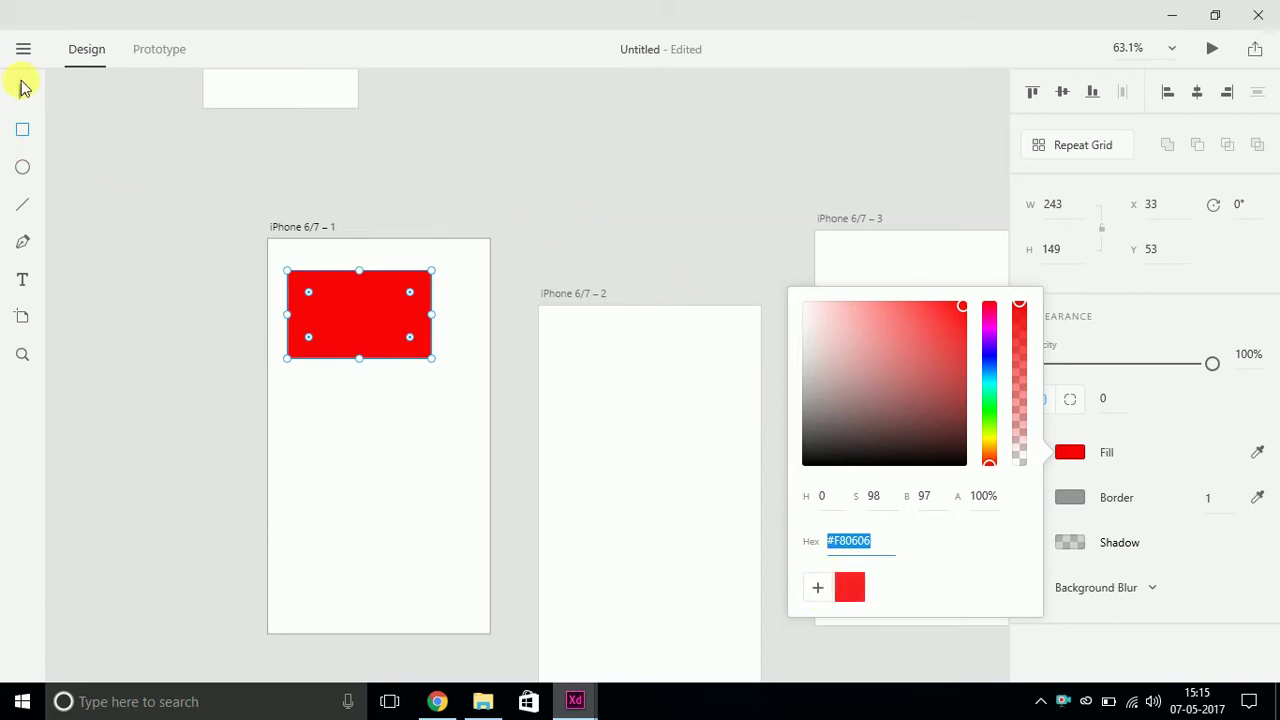
Step: Cut the first artboard with its red rectangle and paste it beyond the third artboard, at about X 1375, Y -70
click(23, 91)
click(272, 260)
click(305, 230)
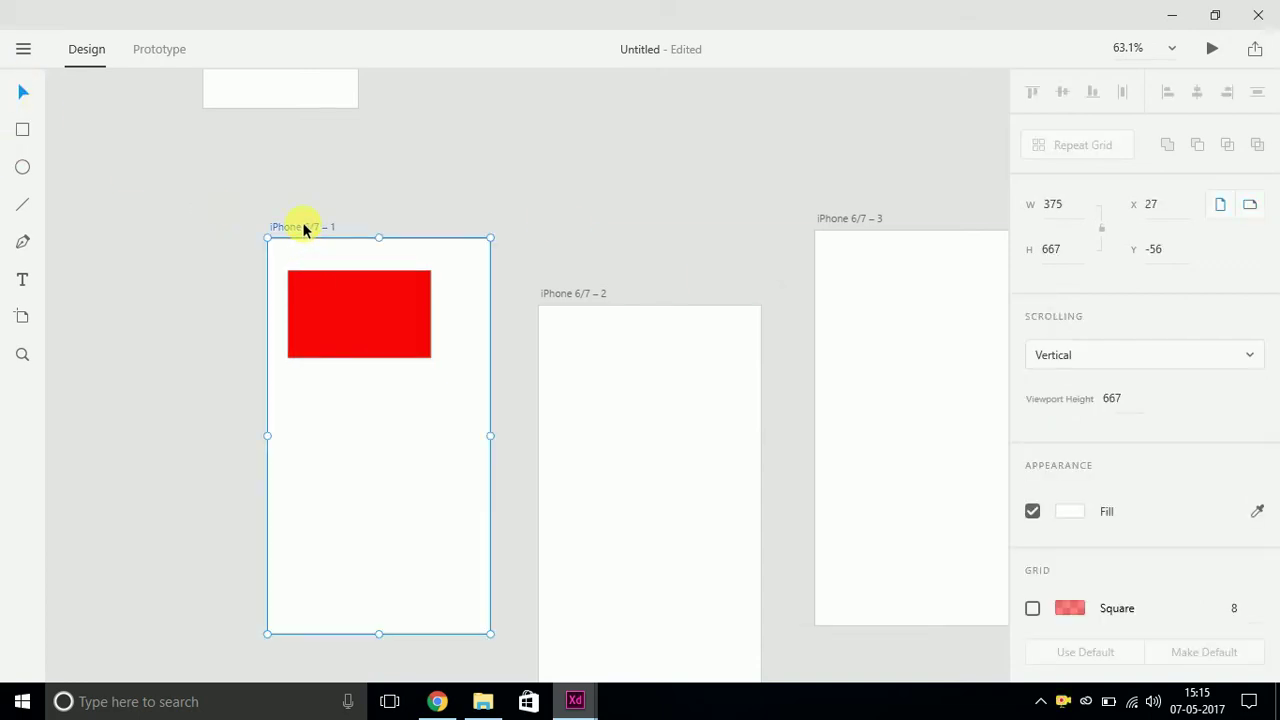
right_click(304, 228)
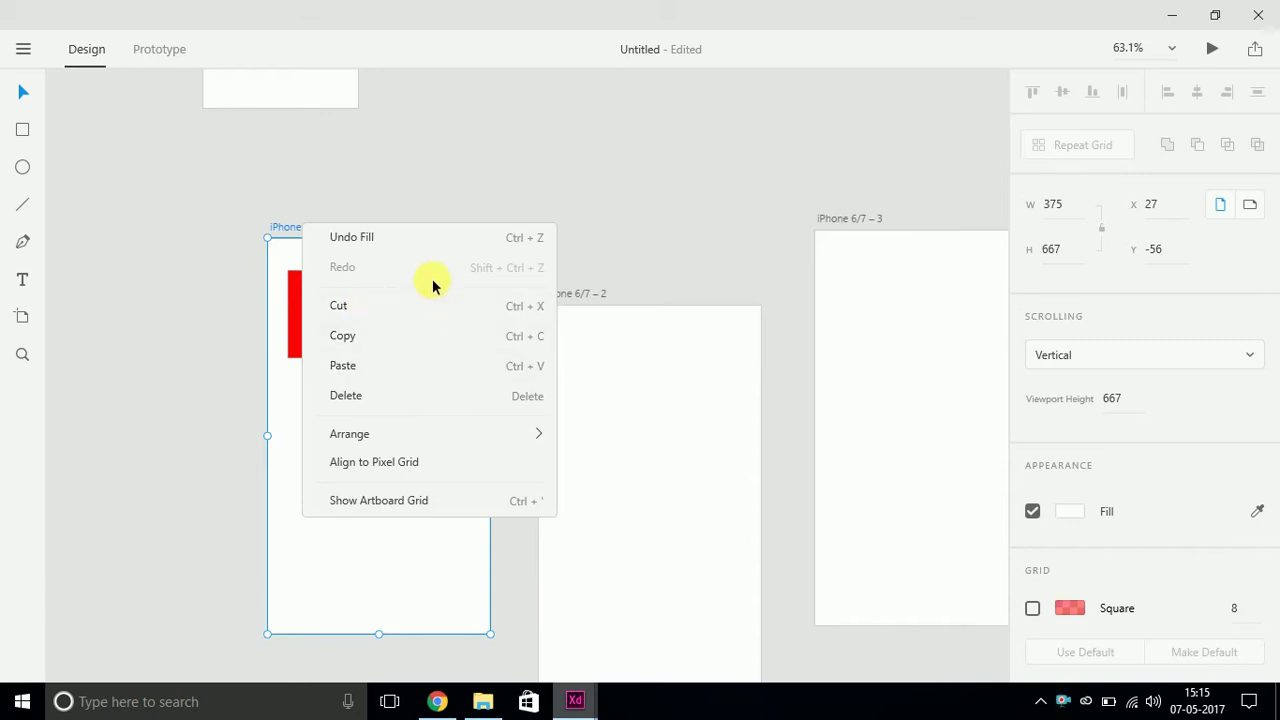
click(288, 231)
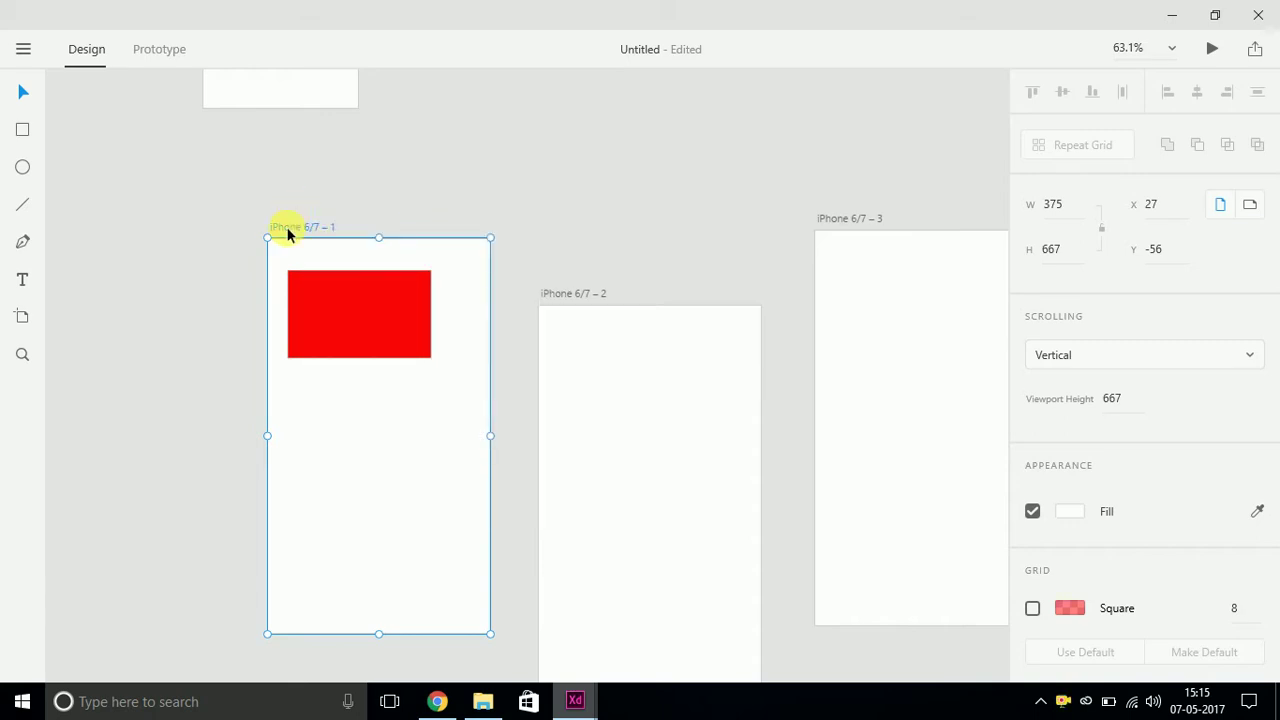
right_click(287, 233)
click(343, 311)
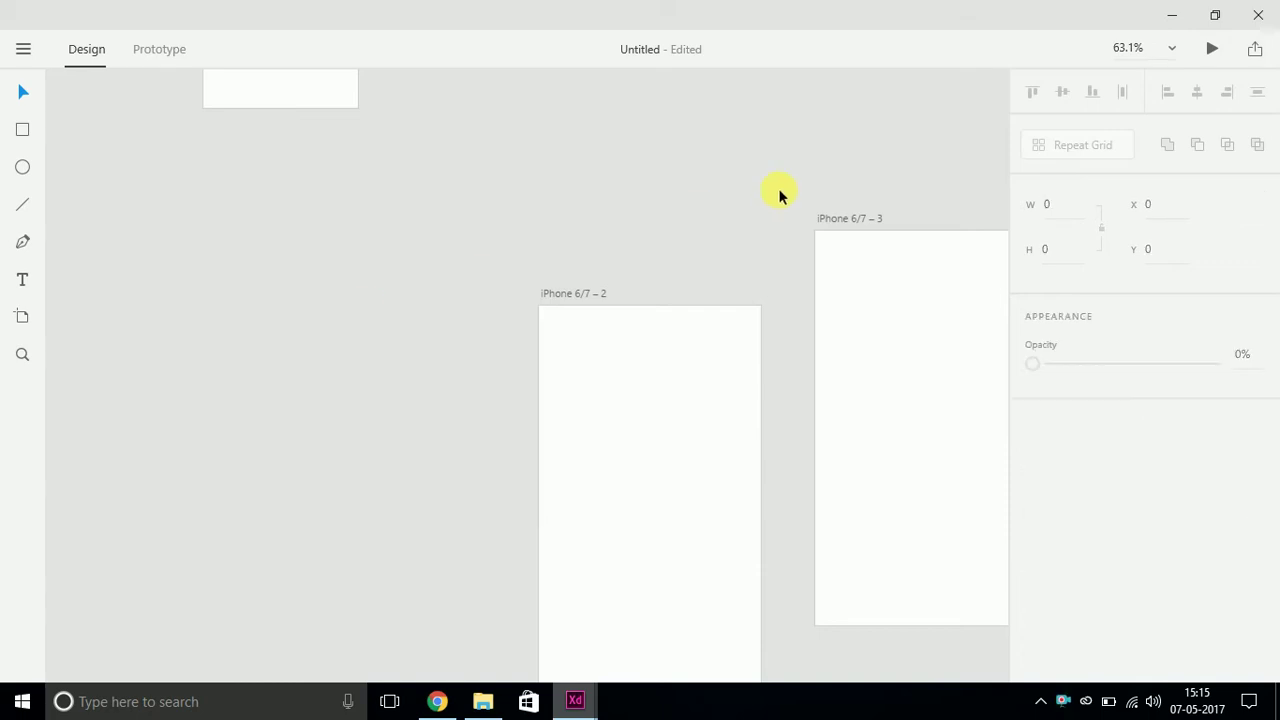
drag(778, 188, 271, 163)
right_click(603, 209)
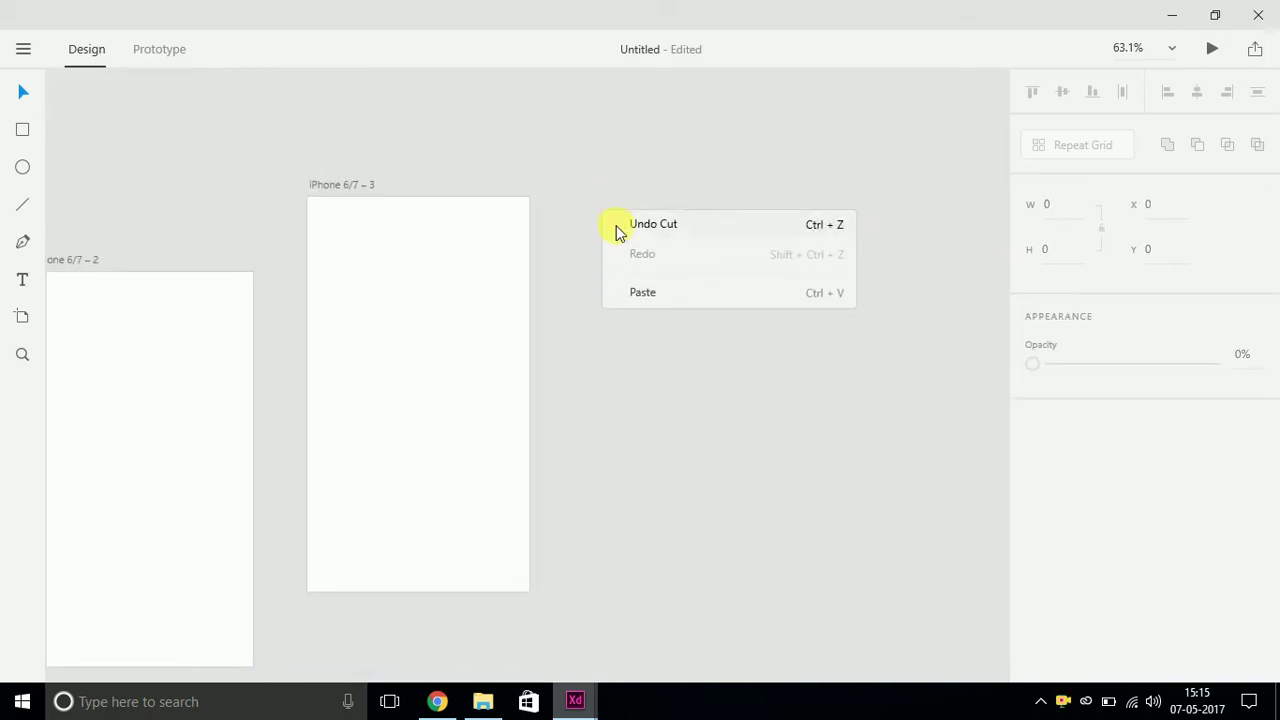
click(630, 292)
drag(600, 186, 586, 187)
Step: Review the remaining topics in the 02_Working with artboards outline and return to the untitled document with the pasted artboard
mouse_move(572, 700)
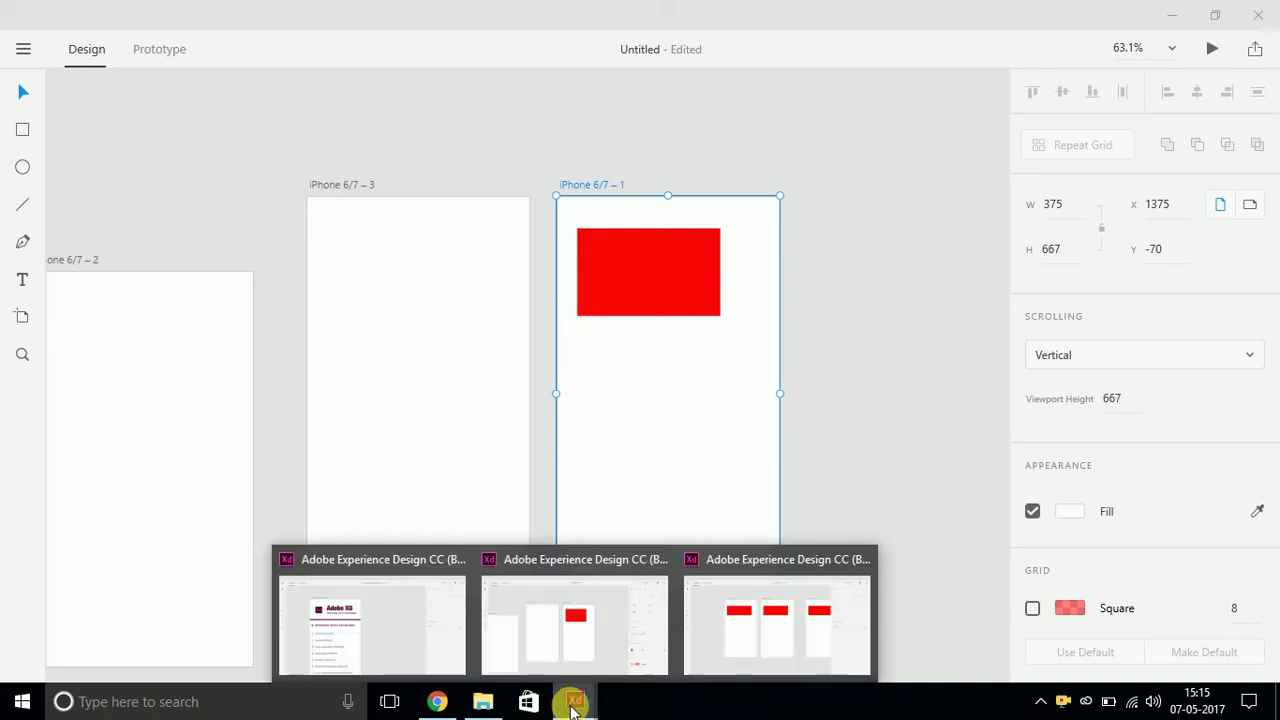
click(369, 625)
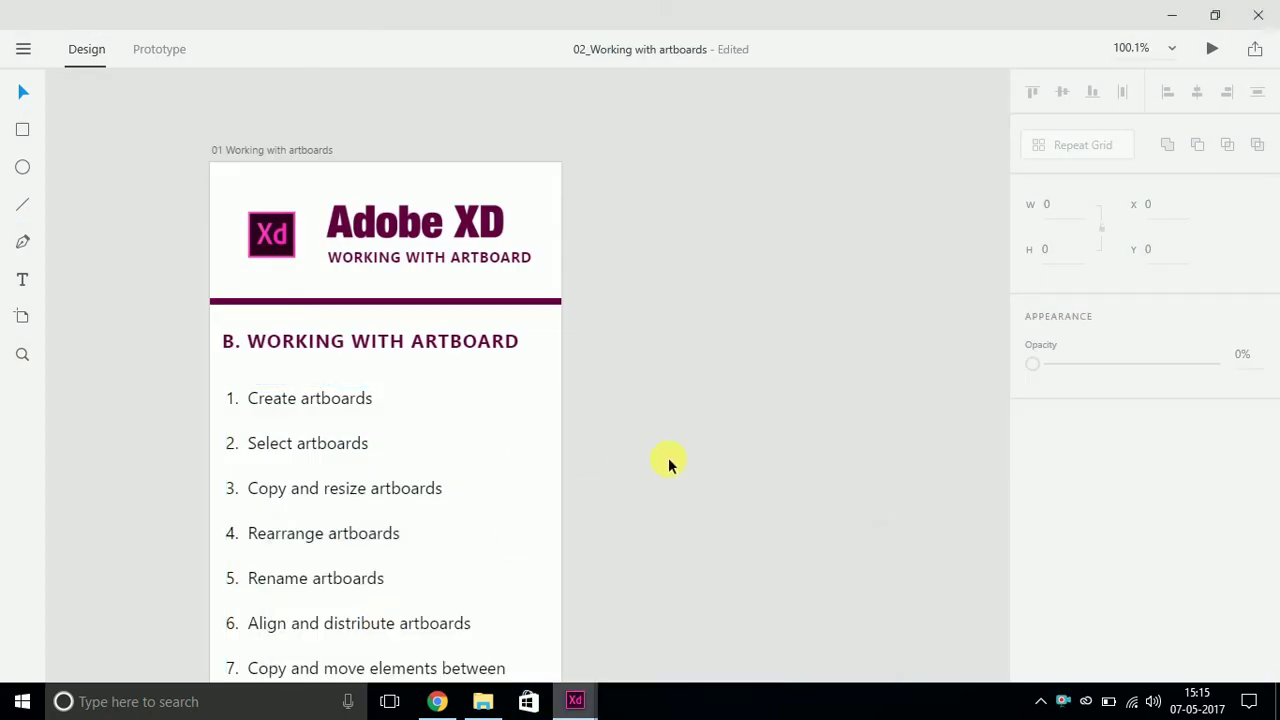
scroll(624, 502, down, 1)
scroll(624, 502, down, 3)
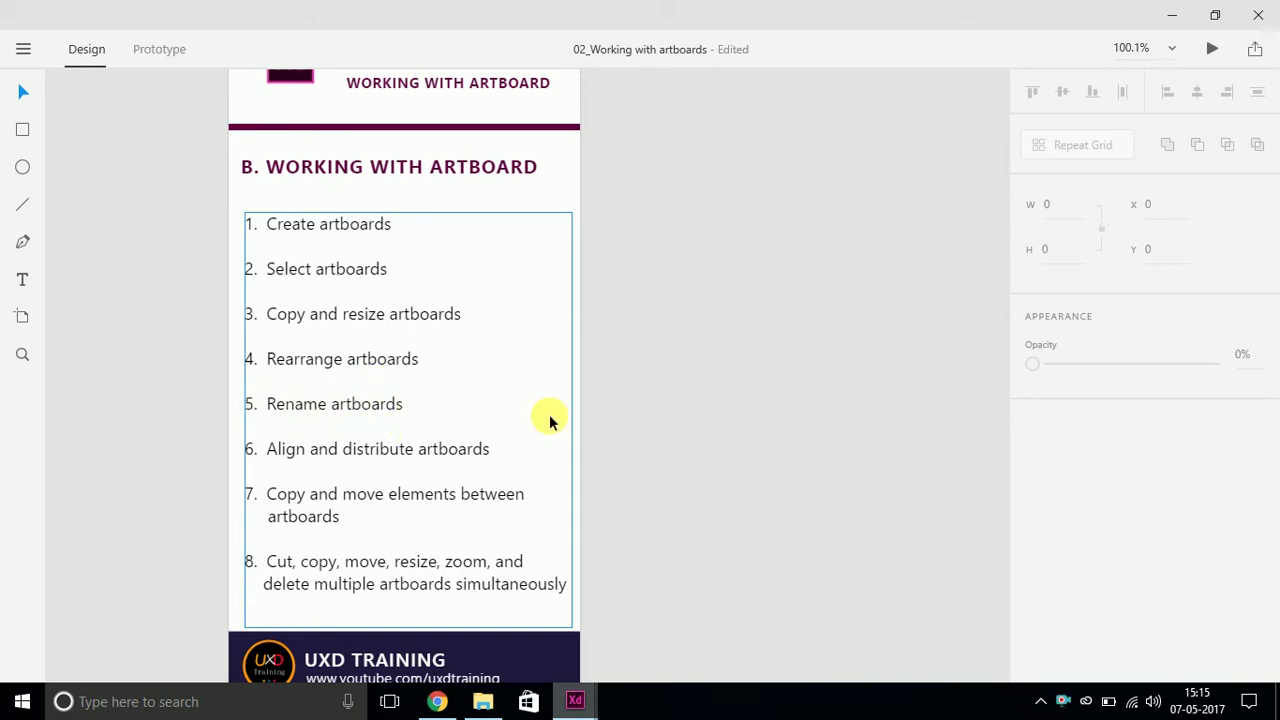
mouse_move(585, 703)
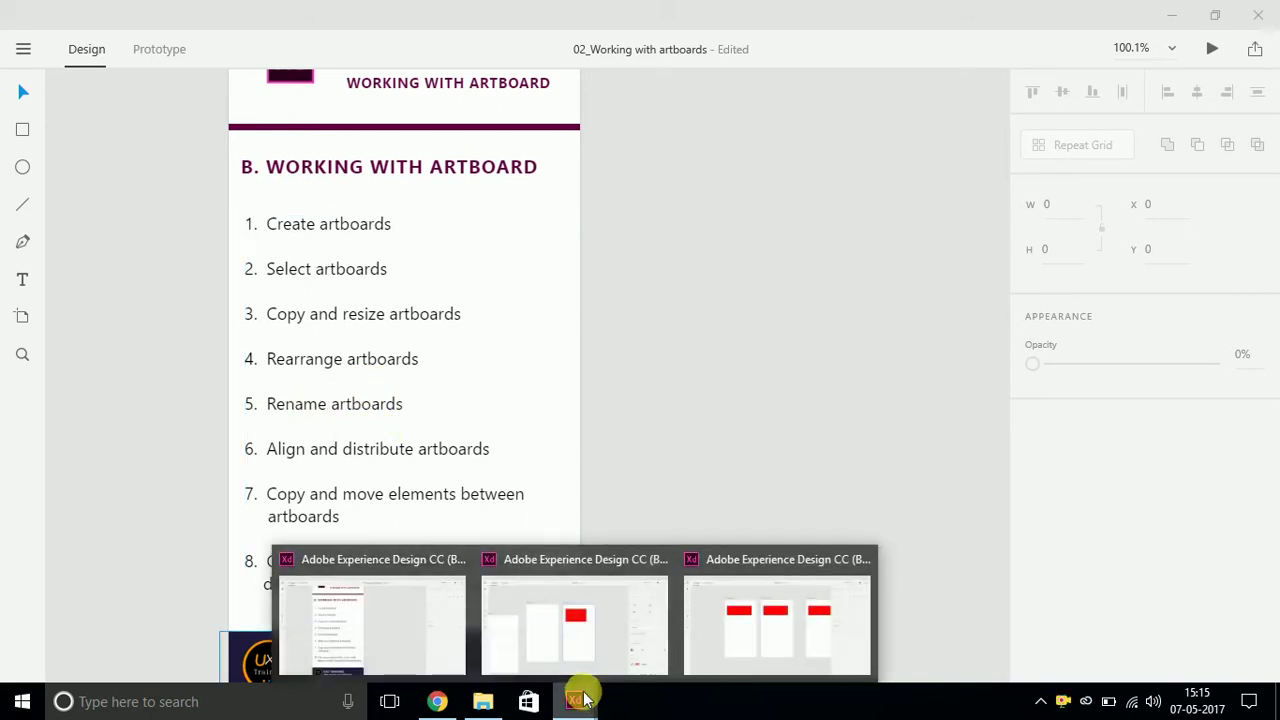
click(563, 634)
Step: Move the artboard with the red rectangle slightly closer to the third artboard, keeping it level
click(824, 302)
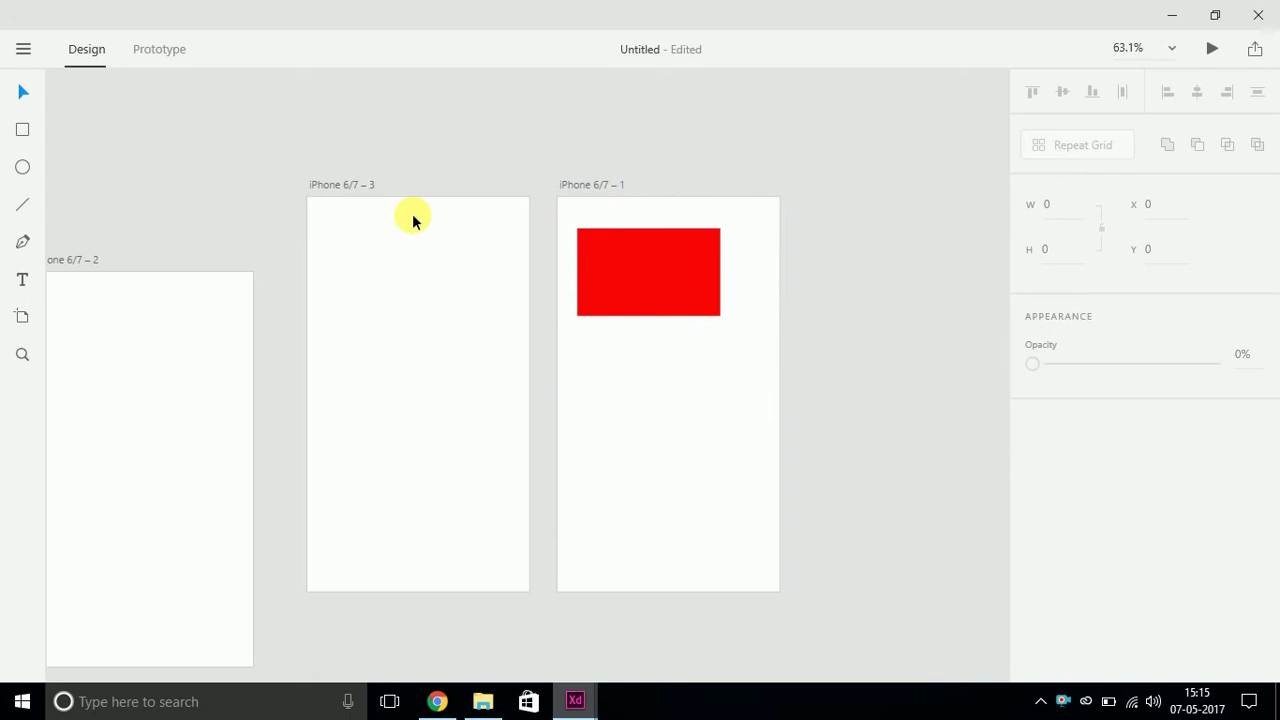
click(338, 185)
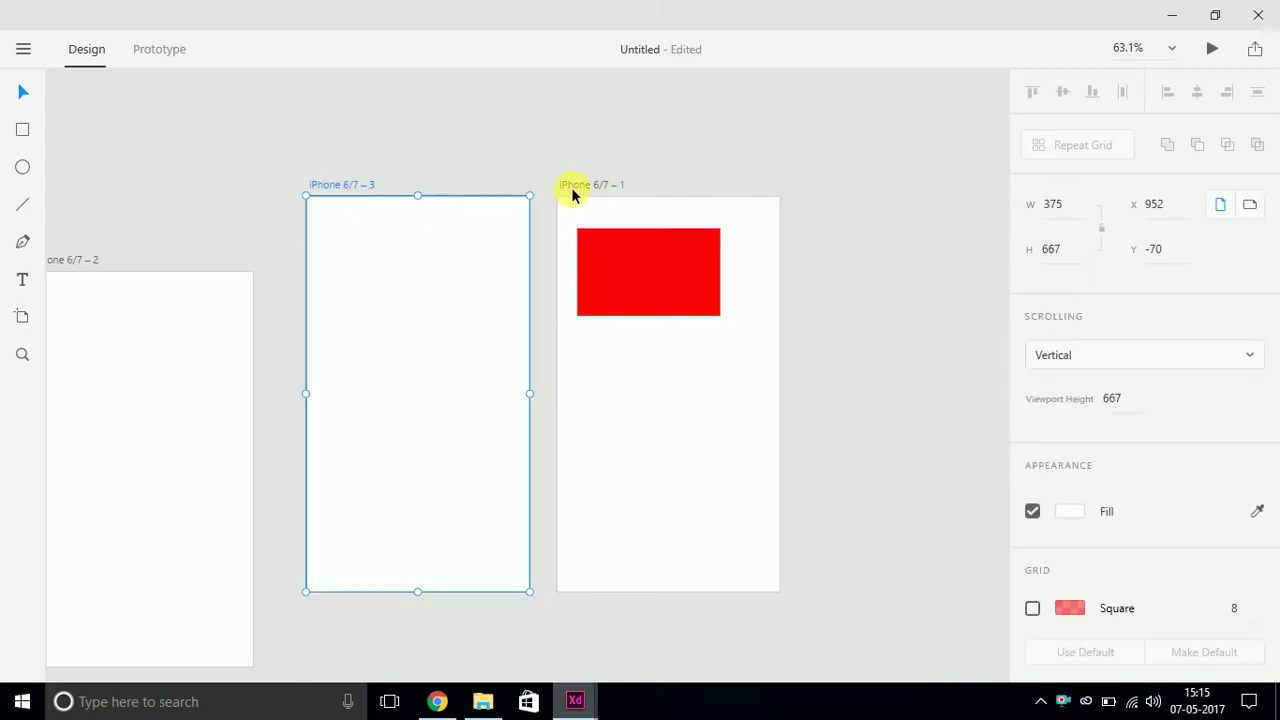
drag(571, 187, 562, 186)
Step: Draw a square about 152 x 152 on the third artboard, round its corners to radius 76 to form a circle, and fill it with #FF0000
click(320, 188)
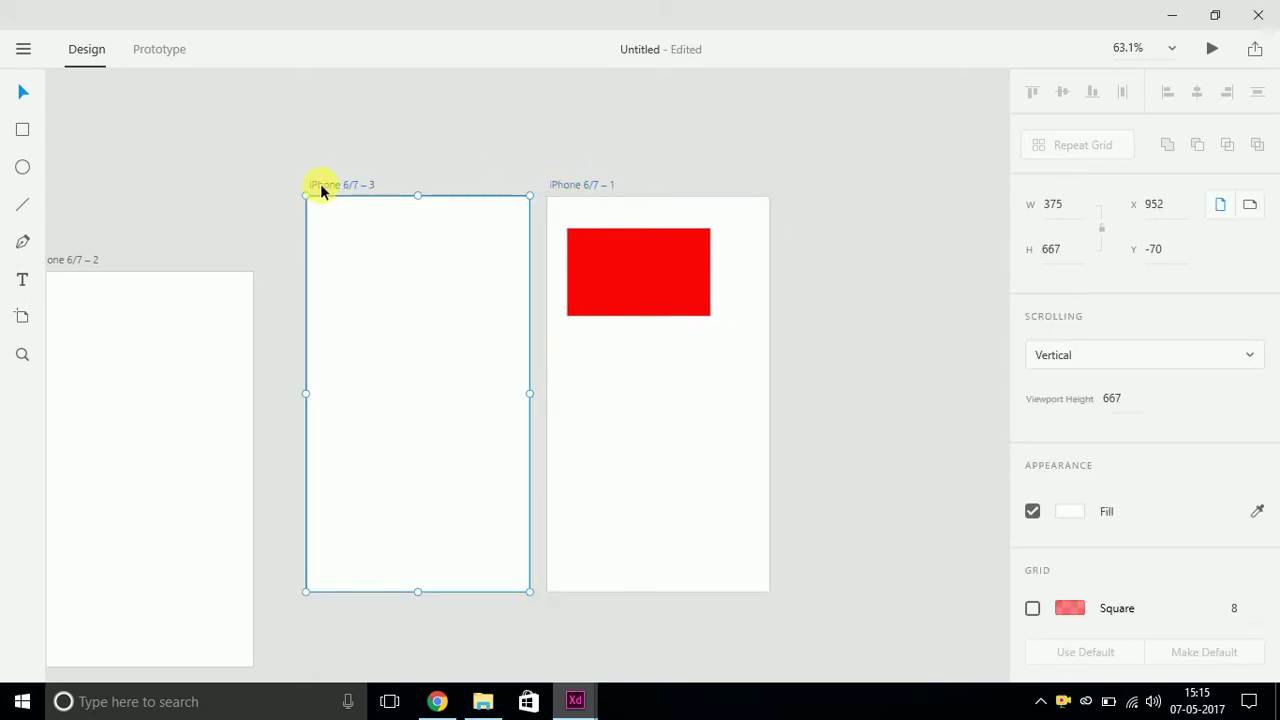
key(r)
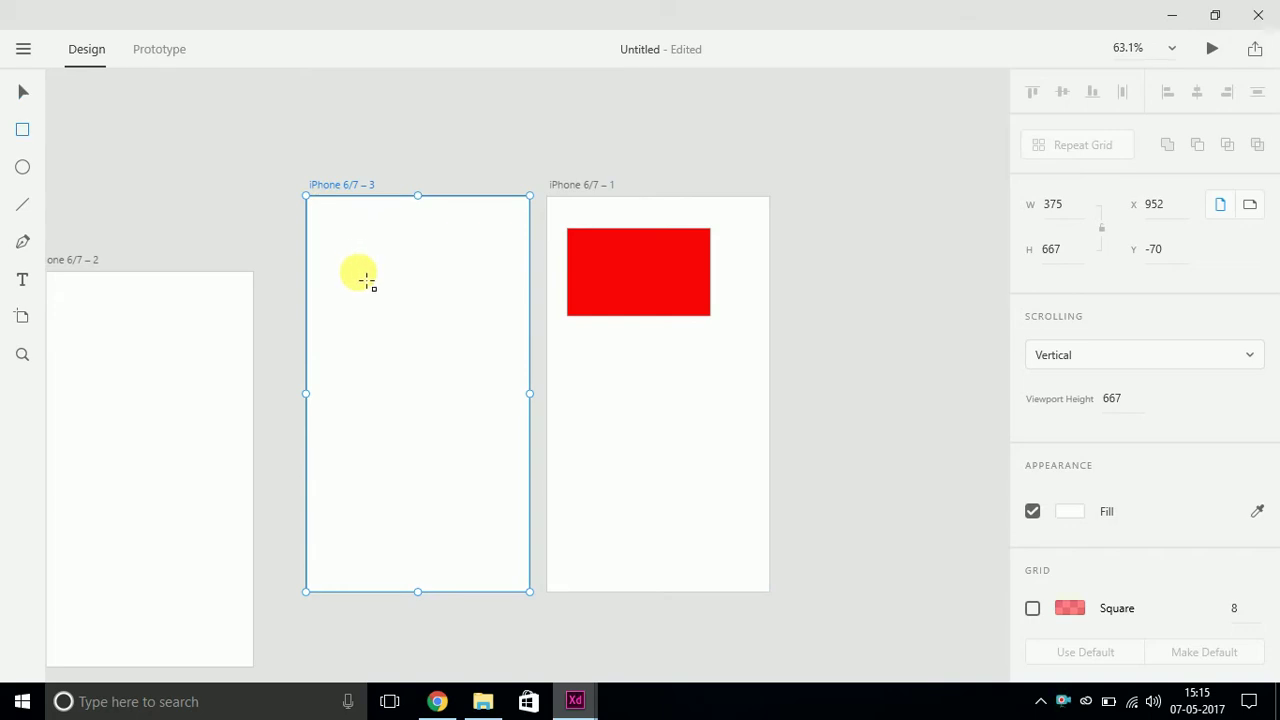
drag(366, 282, 386, 309)
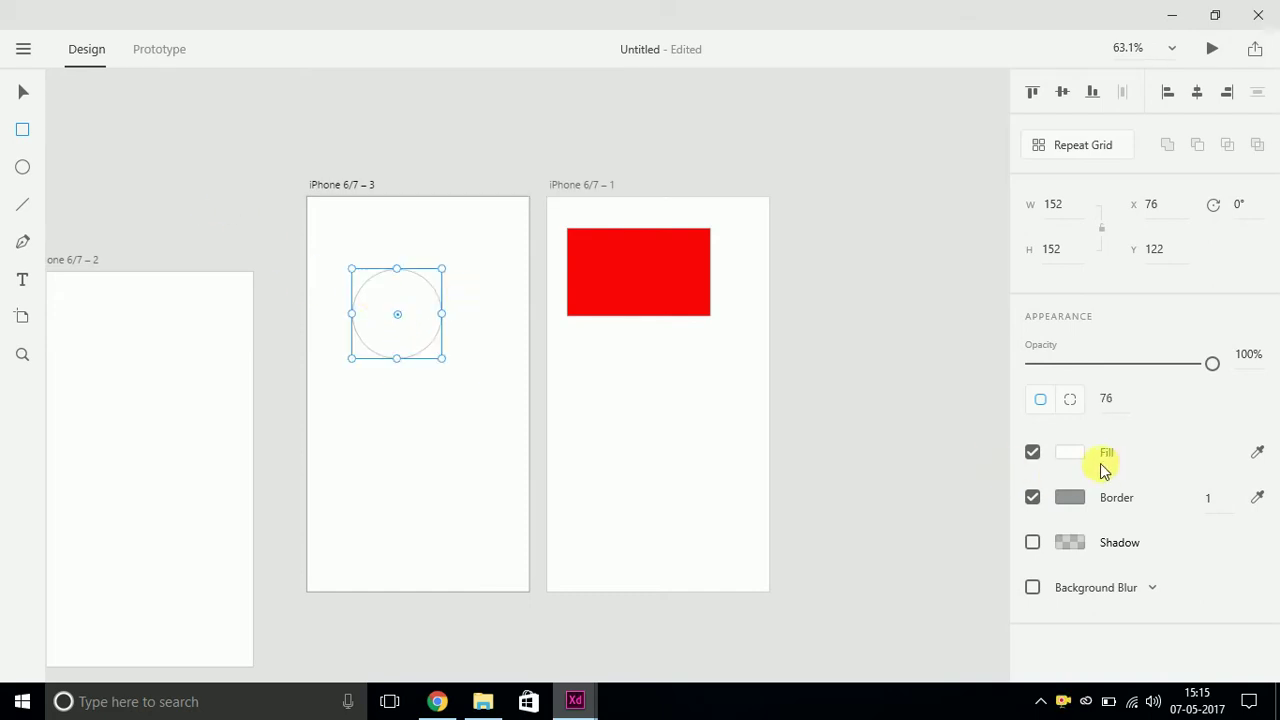
click(1068, 452)
drag(934, 380, 972, 292)
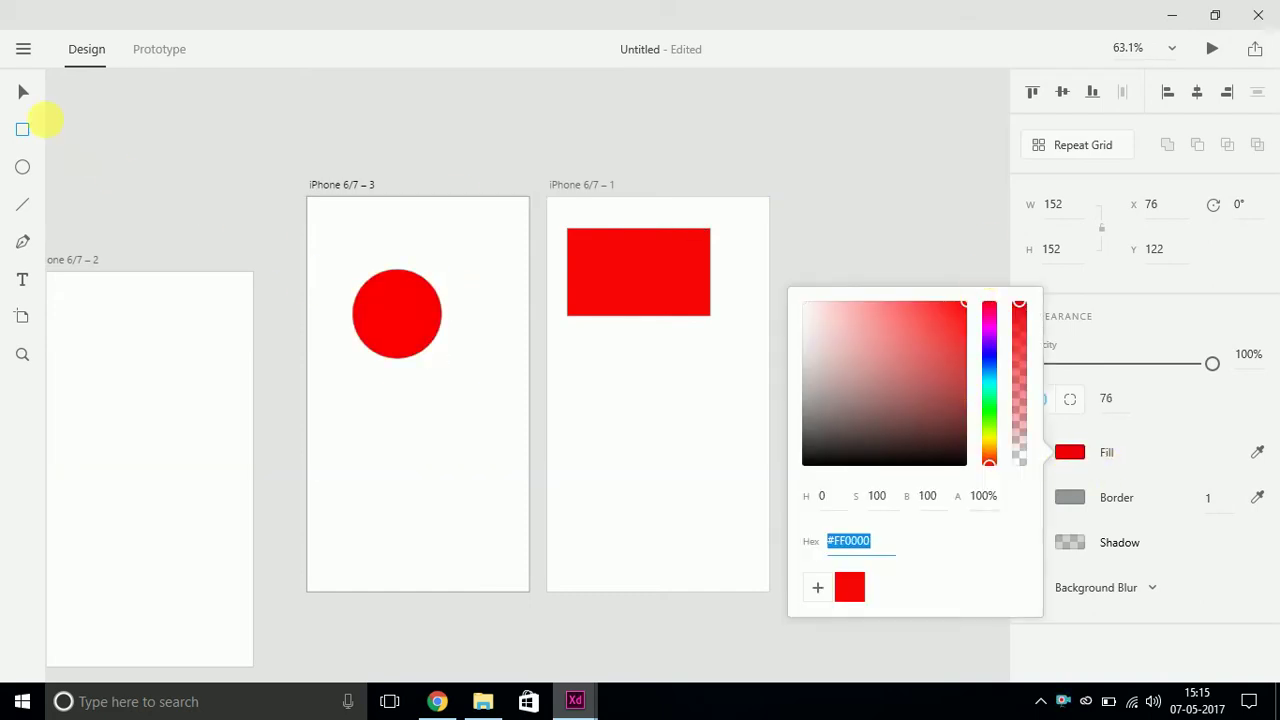
Step: Move the third artboard with its red circle past the red-rectangle artboard, to about X 1812, Y -43
click(22, 93)
click(461, 199)
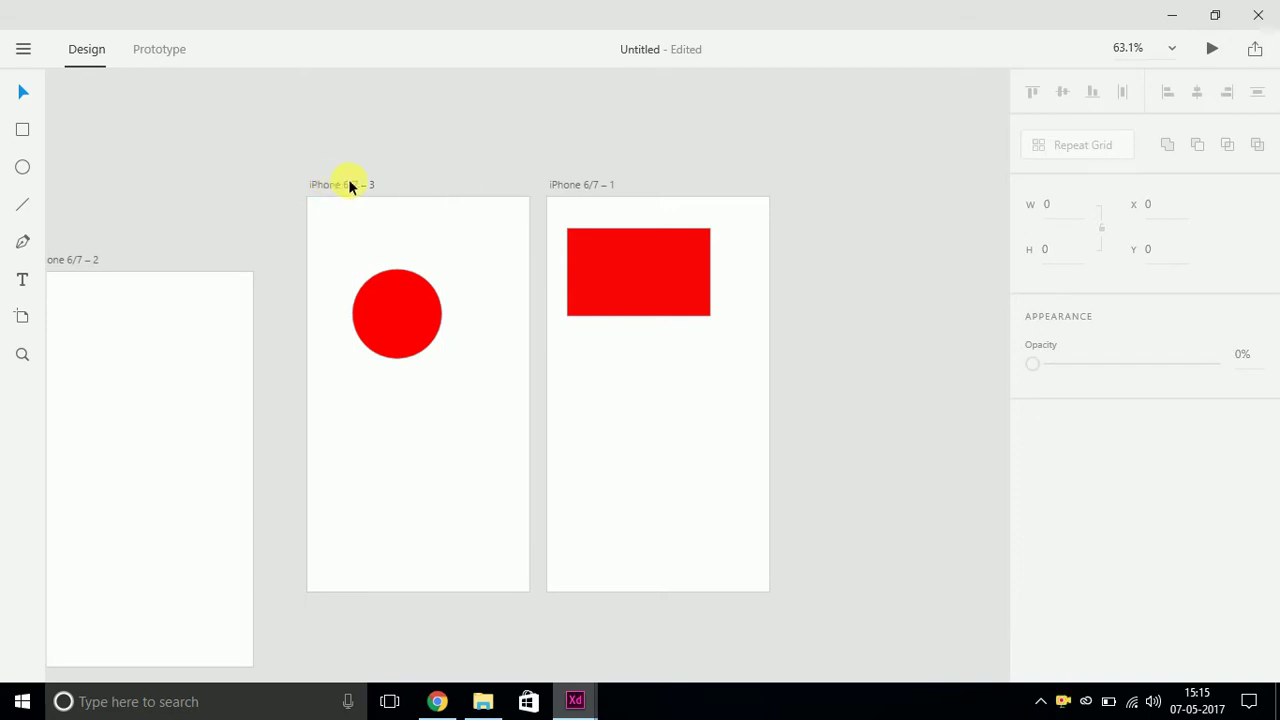
click(329, 183)
drag(329, 183, 838, 201)
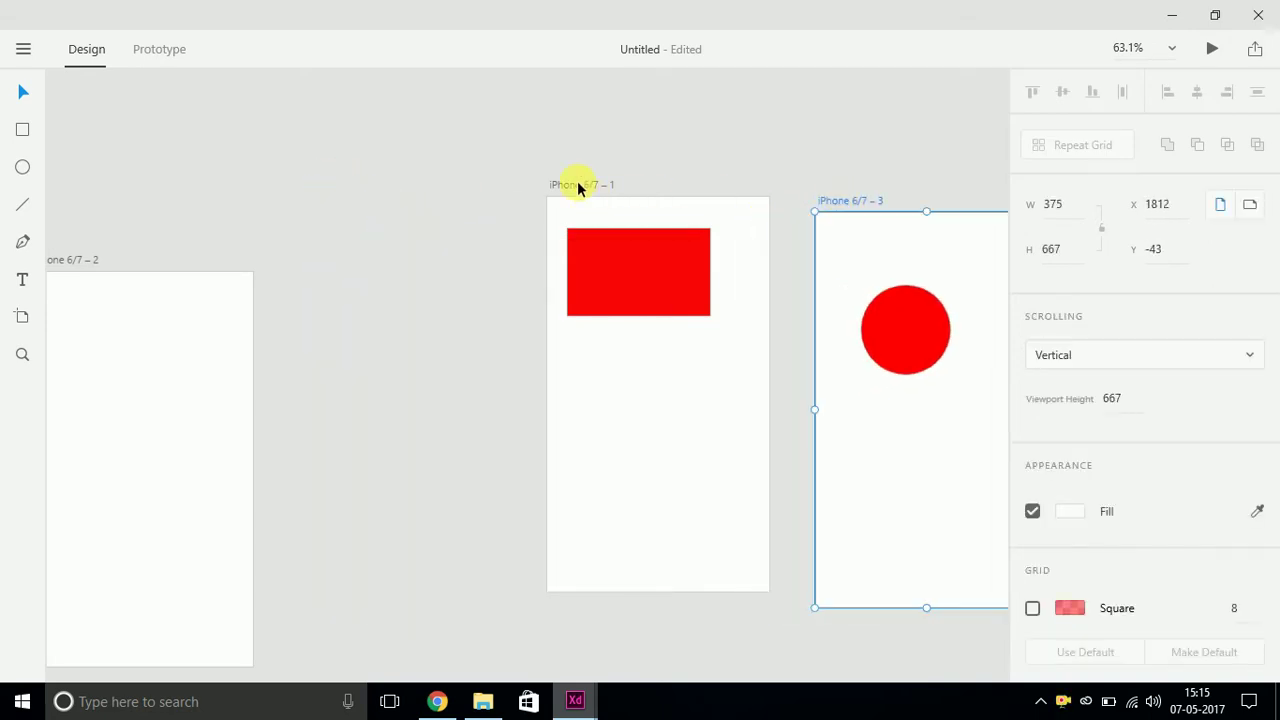
Step: Rearrange the three artboards into the order red circle, red rectangle, blank, at about X 647, 1088 and 1463
drag(574, 183, 395, 347)
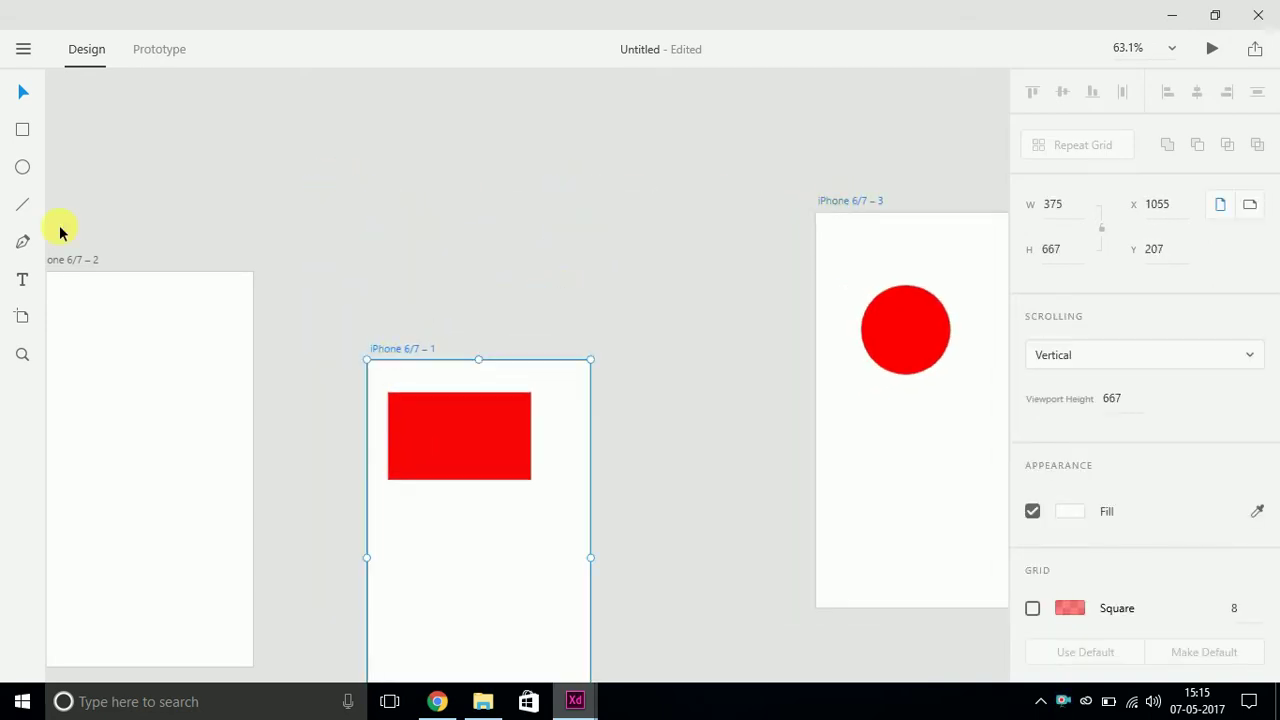
drag(57, 268, 622, 311)
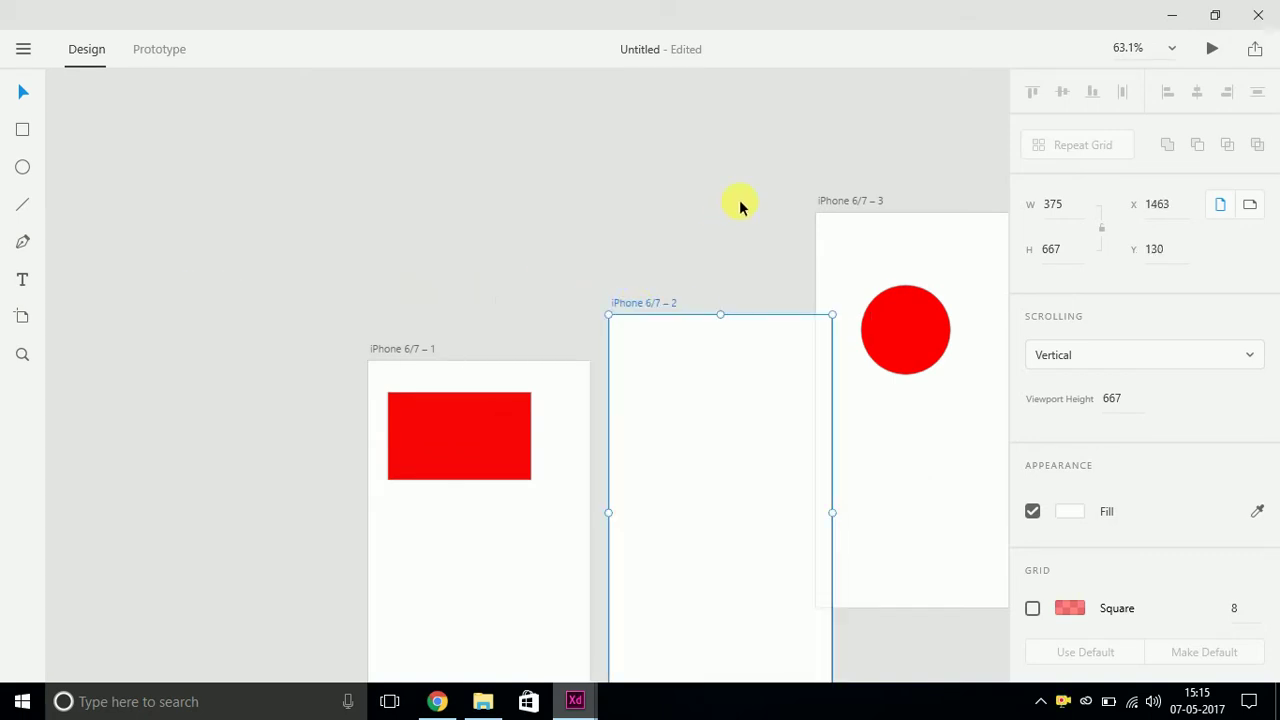
drag(871, 204, 179, 344)
mouse_move(421, 350)
mouse_down()
mouse_move(466, 334)
mouse_move(443, 337)
mouse_up()
Step: Select all three artboards together, clear the selection, and select the circle and rectangle artboards one at a time
shift+click(166, 344)
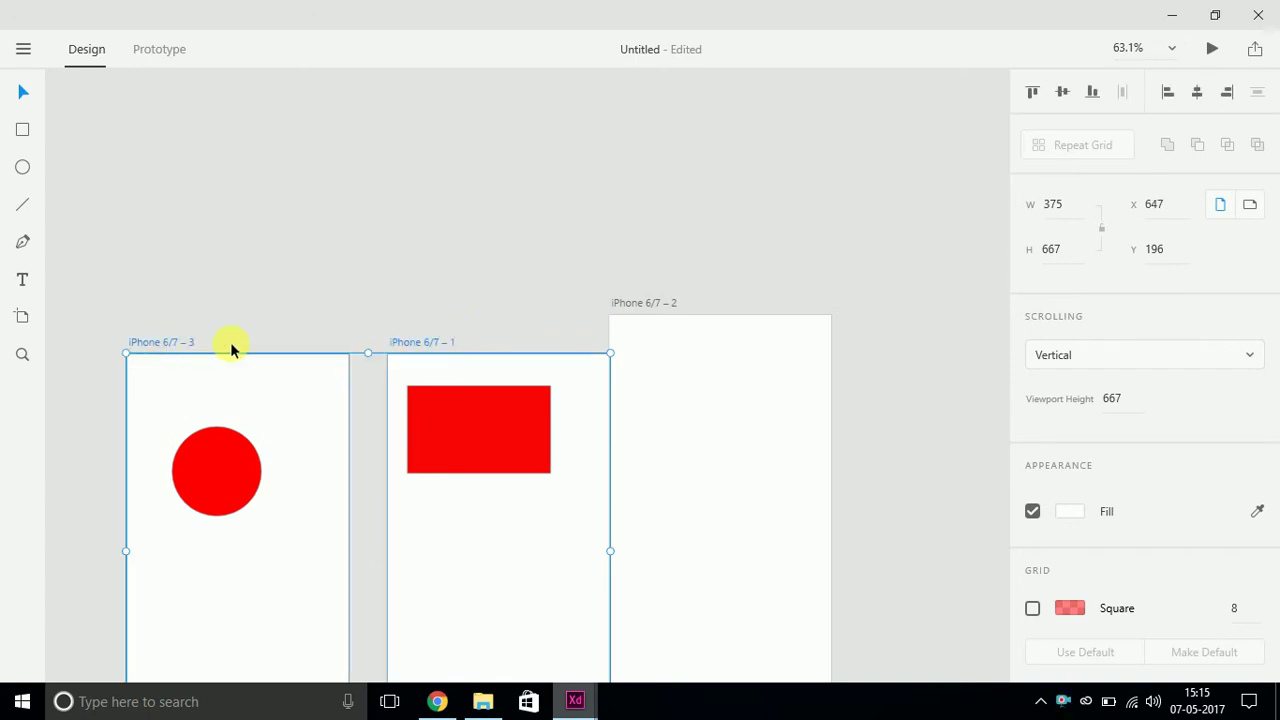
shift+click(640, 307)
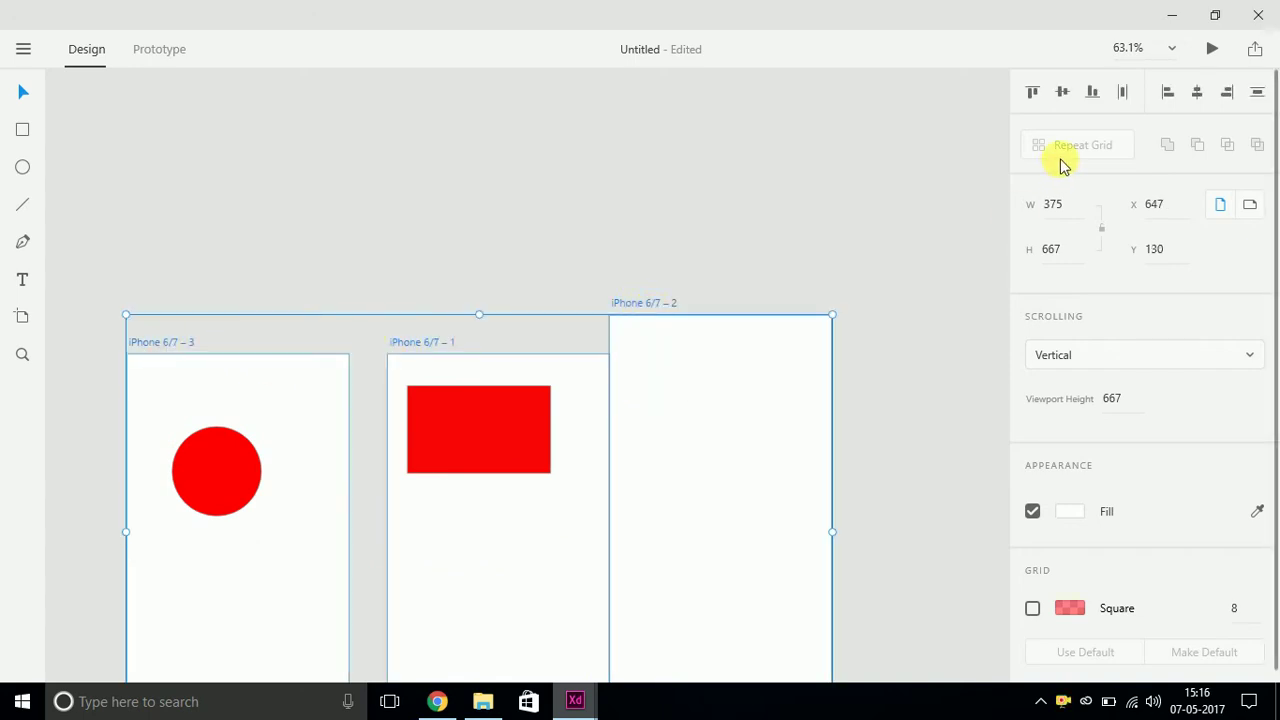
click(617, 263)
click(184, 343)
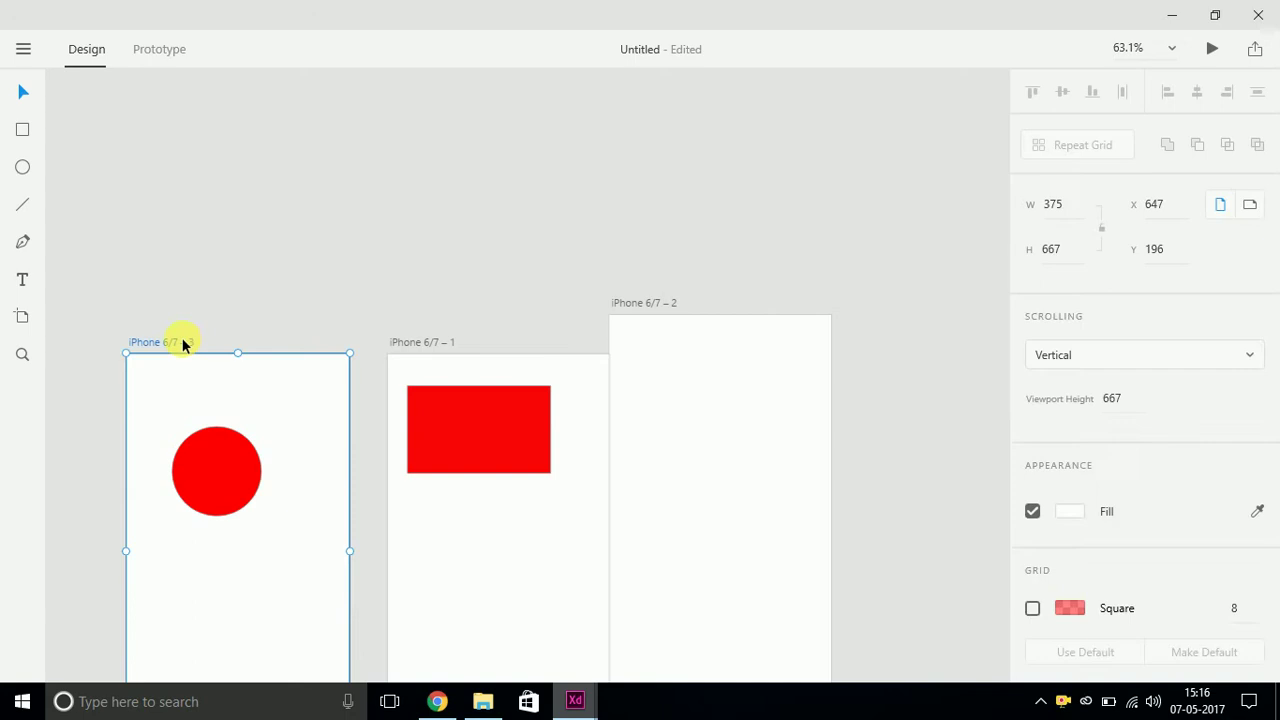
click(267, 292)
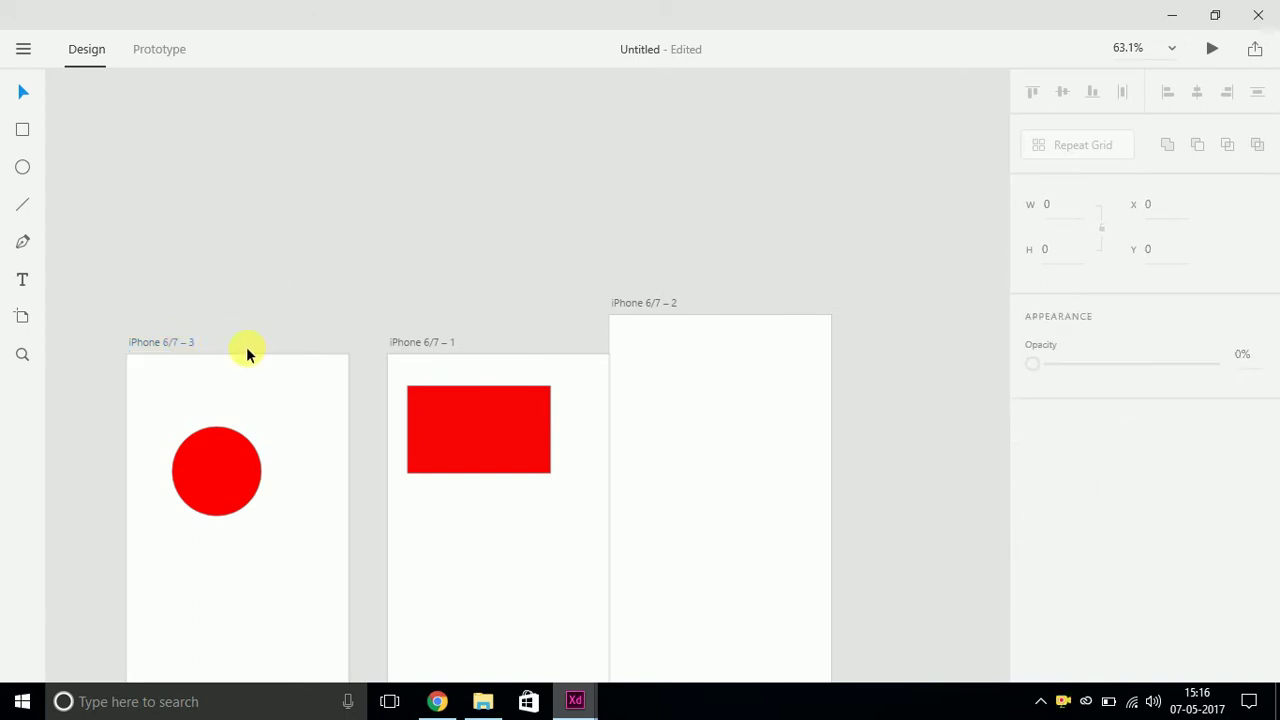
click(166, 345)
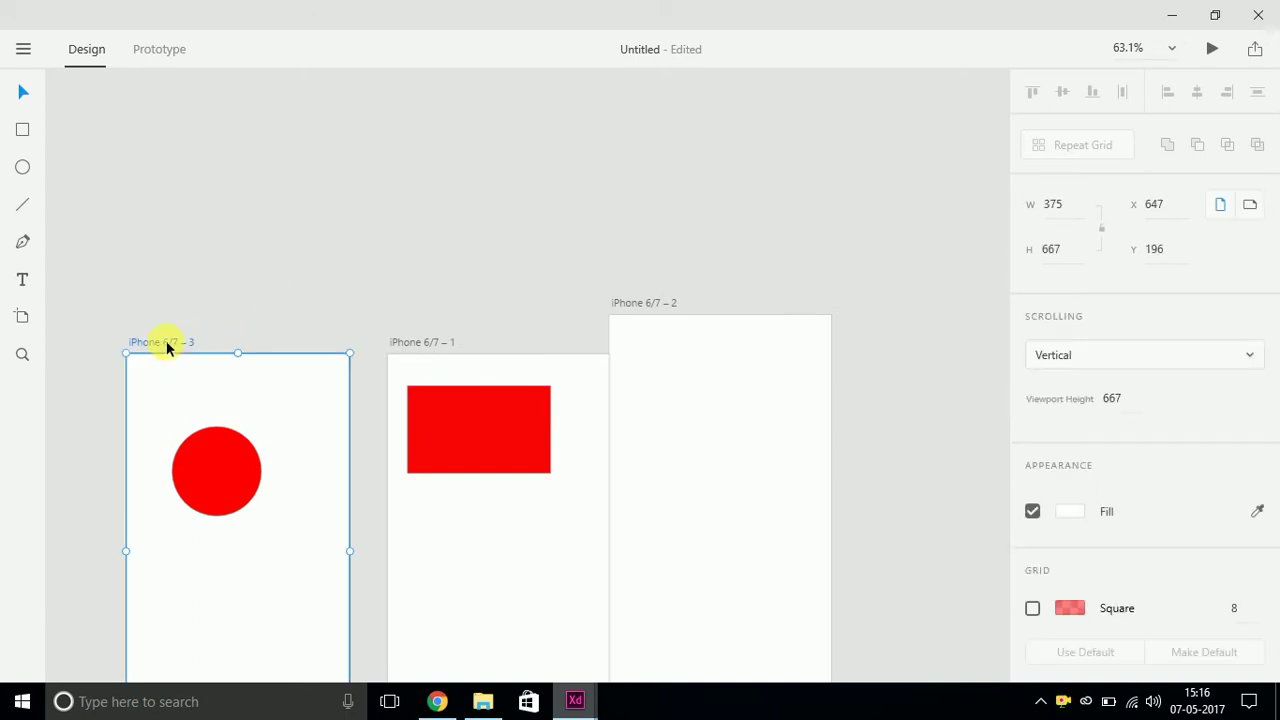
click(424, 344)
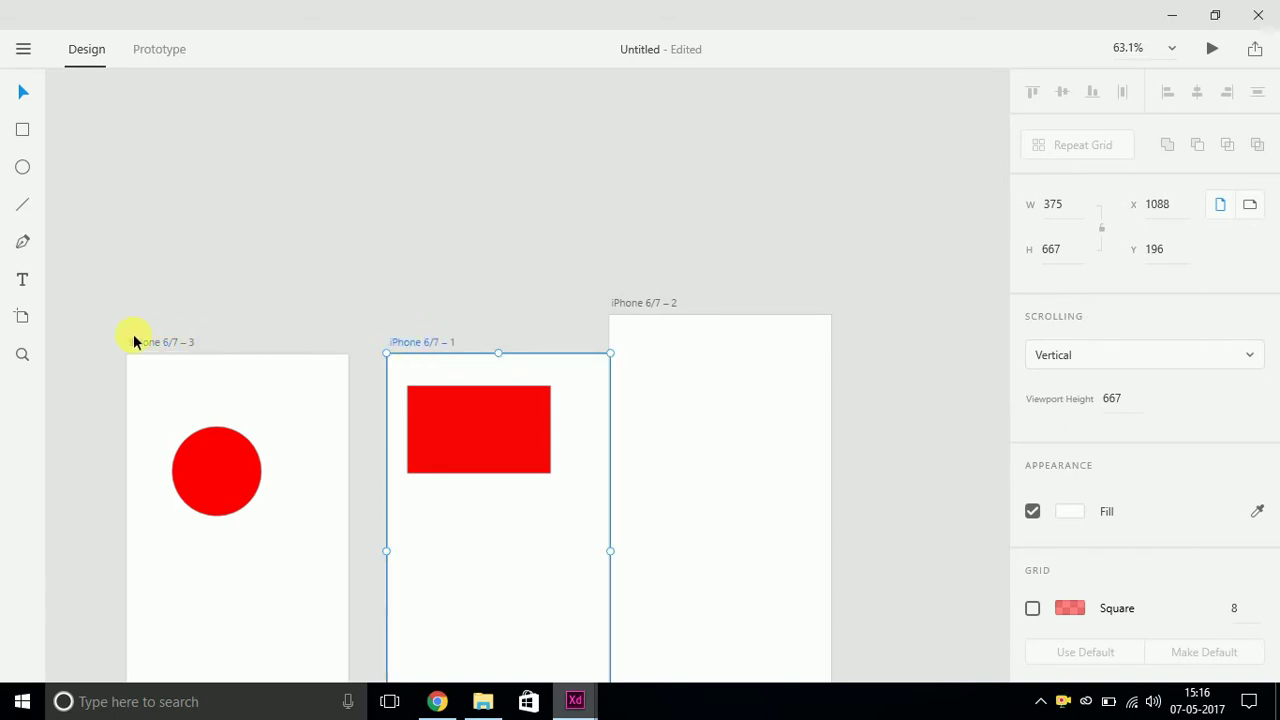
click(149, 349)
click(412, 344)
Step: Select the circle, rectangle and blank artboards together, align their top edges and distribute them horizontally
click(171, 345)
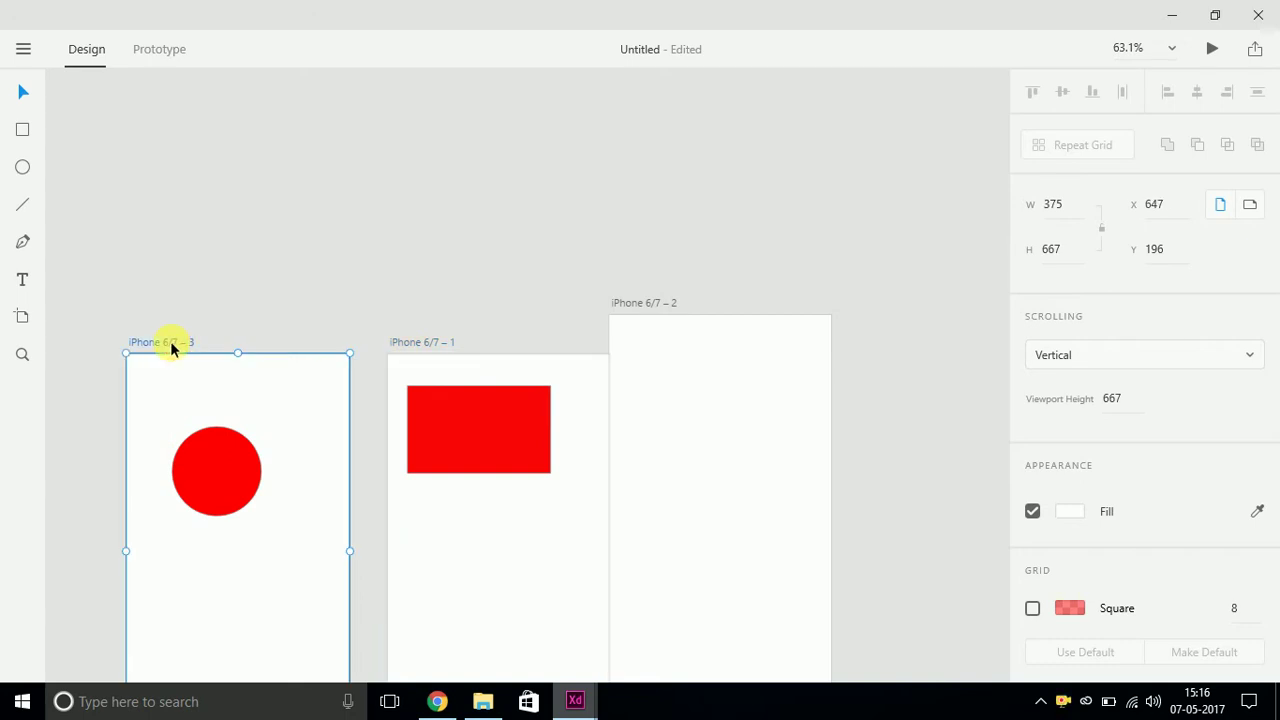
shift+click(408, 345)
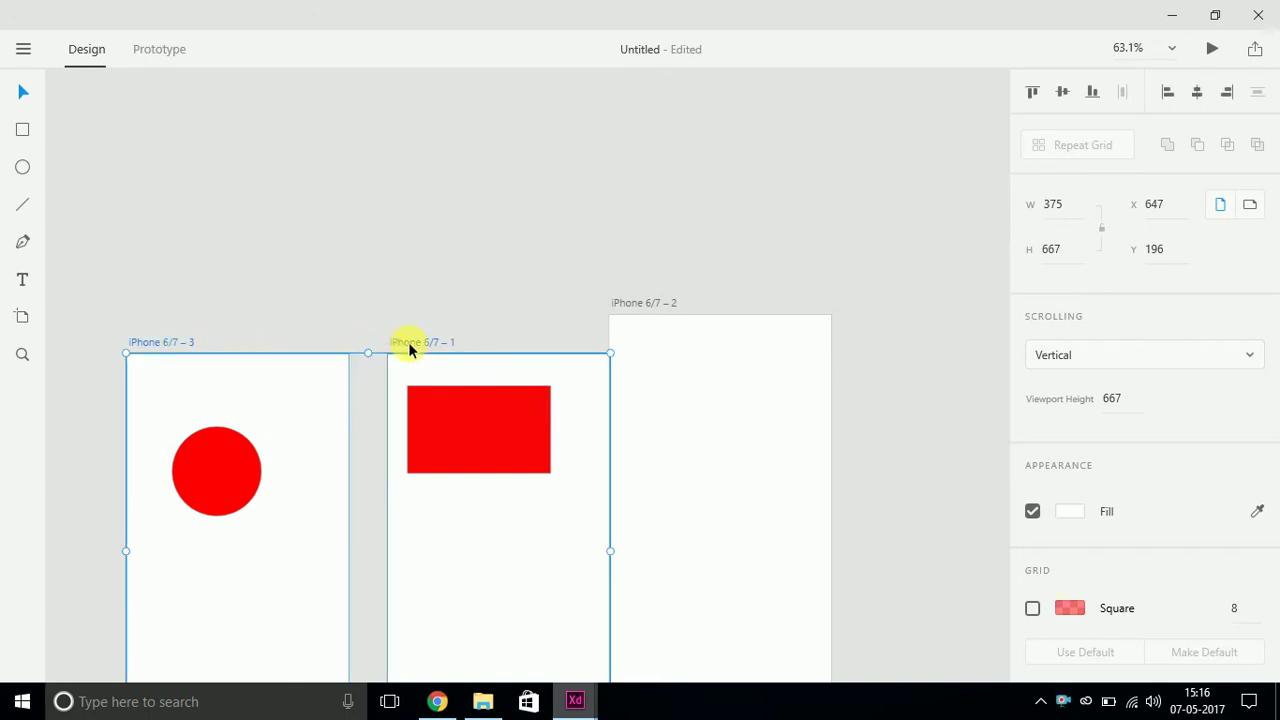
shift+click(652, 305)
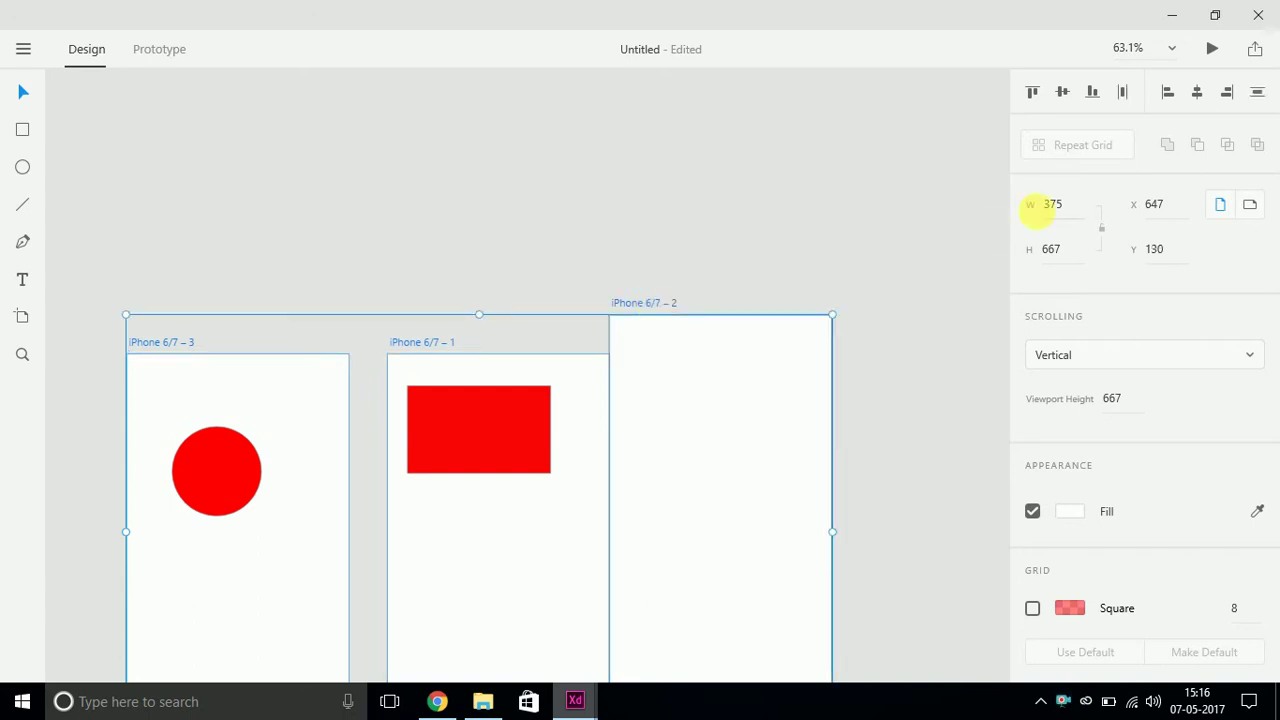
click(1034, 94)
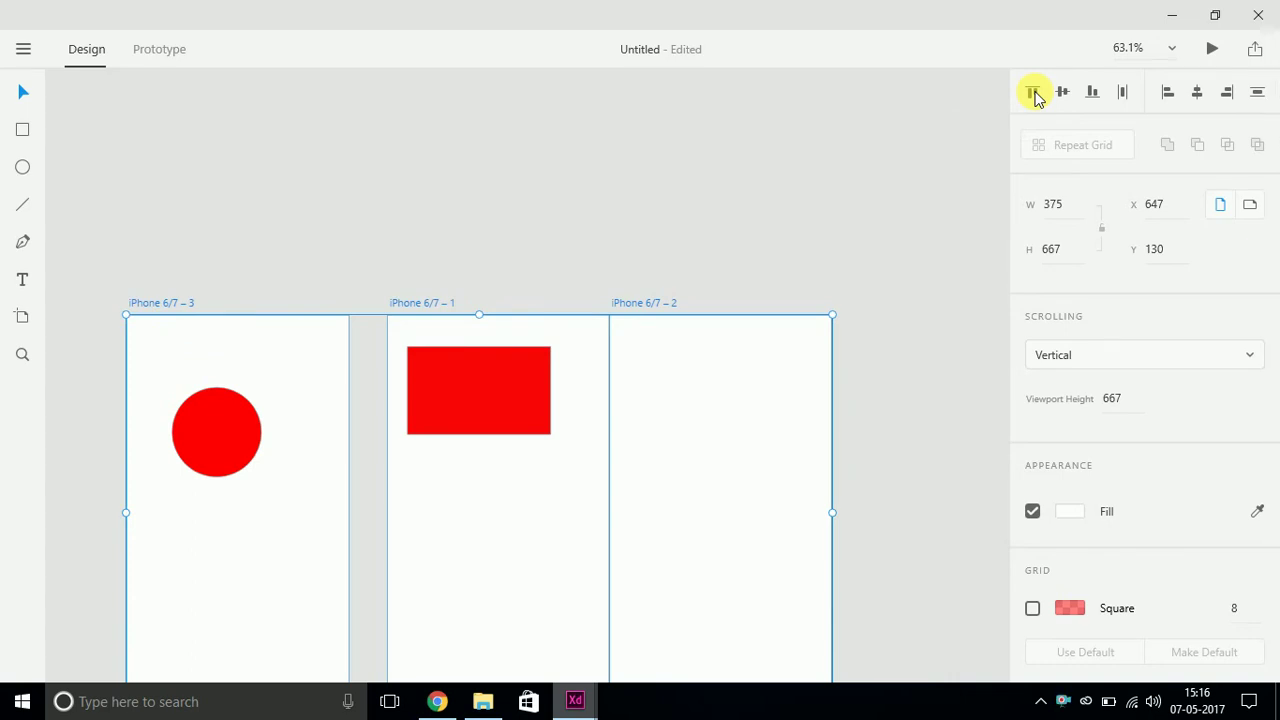
click(1122, 94)
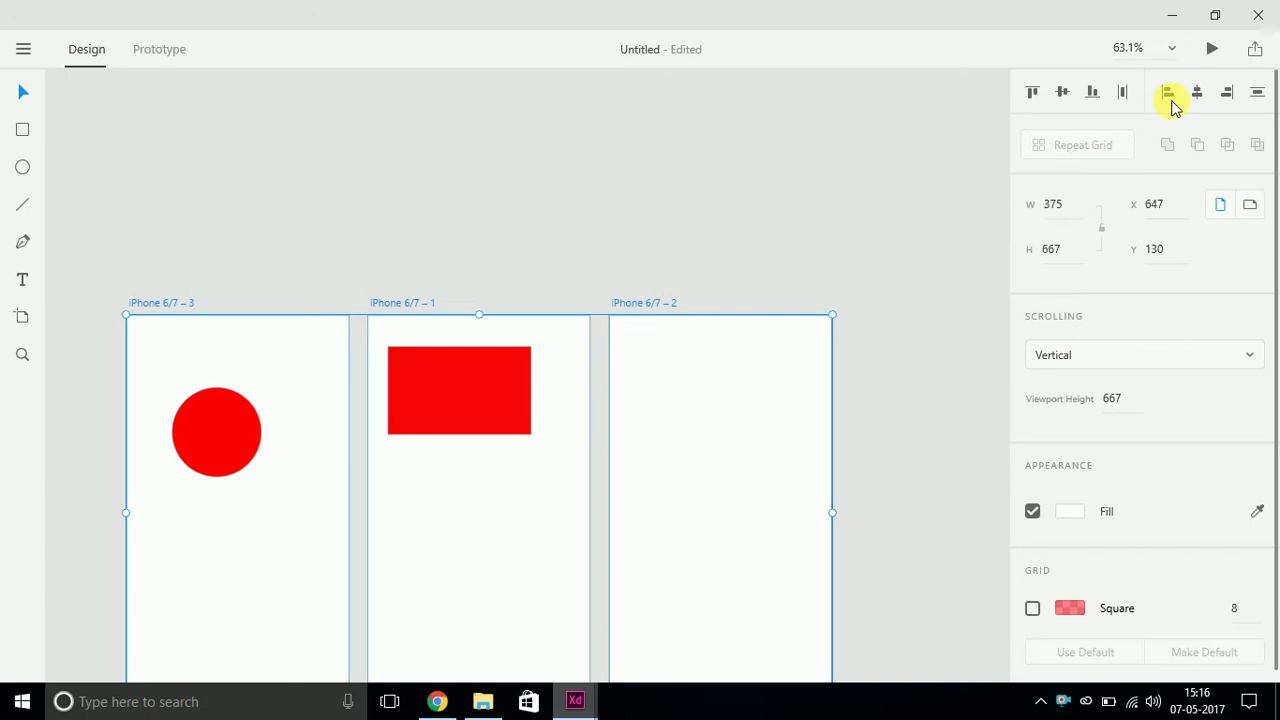
Step: Left-align the three artboards, then pull the blank one out to about X 1132, Y 130 and the circle one to about X 1617, Y 374
click(1167, 92)
click(374, 369)
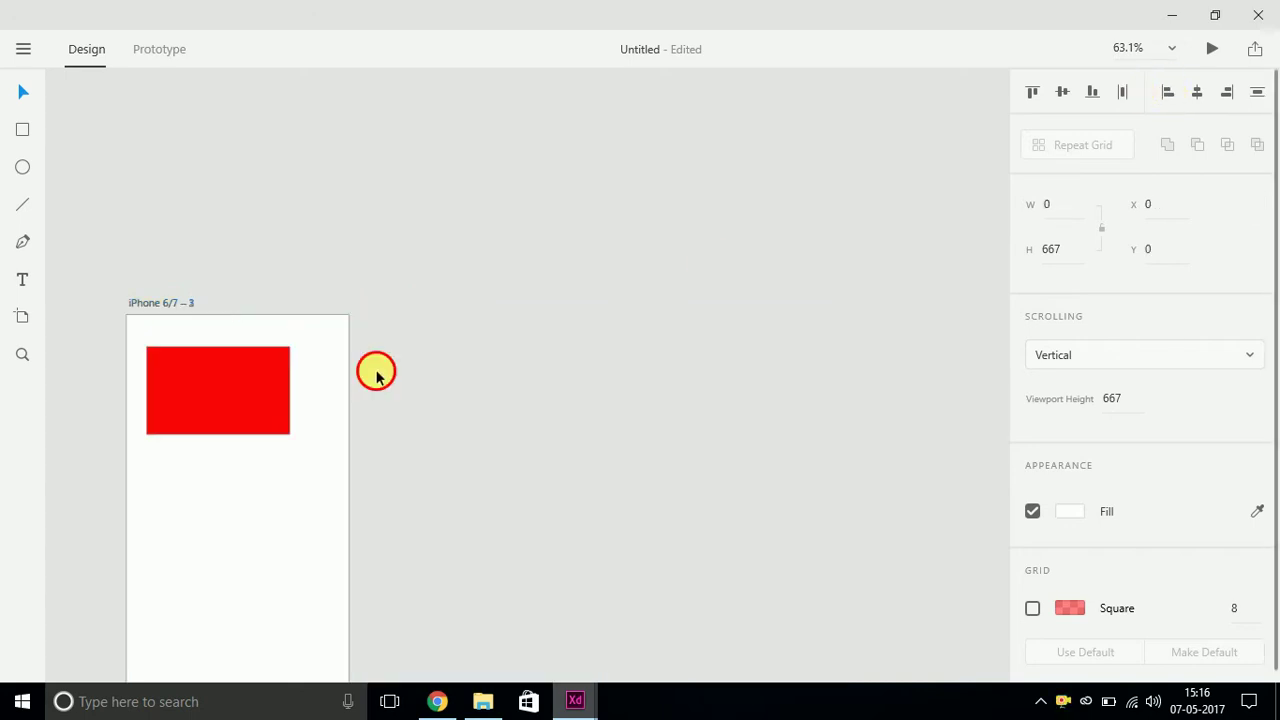
drag(147, 306, 434, 306)
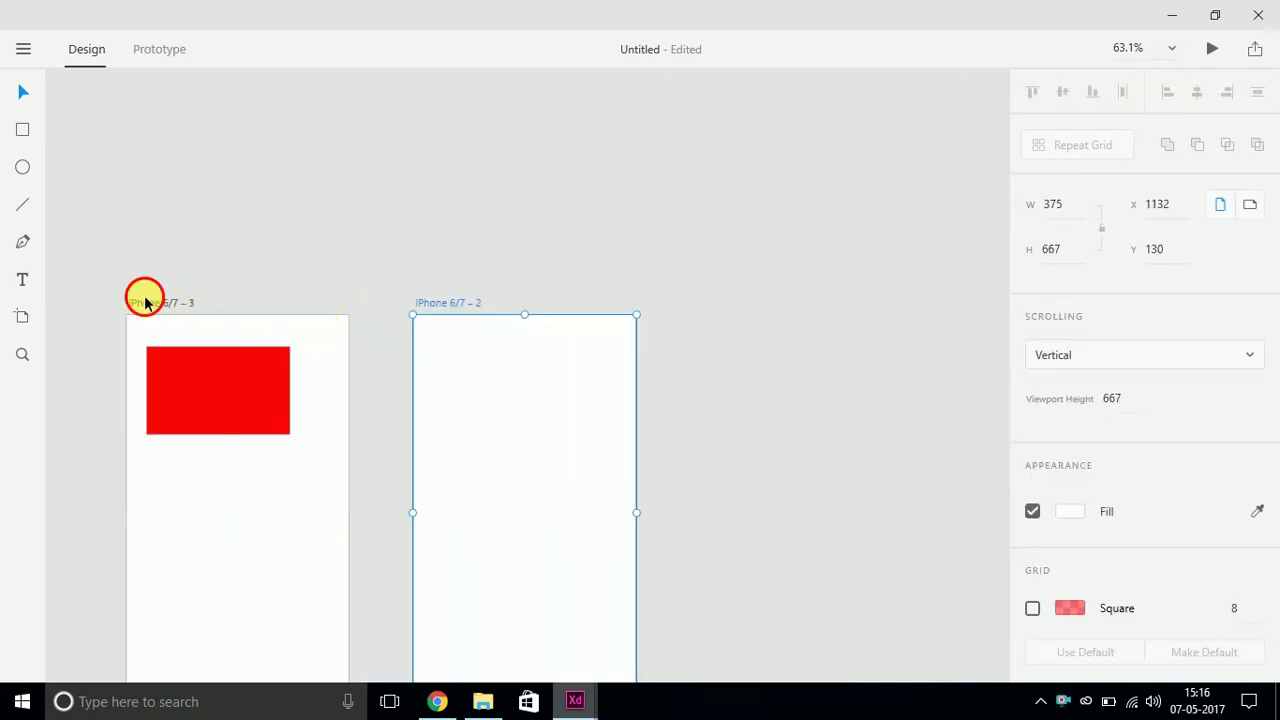
drag(144, 302, 714, 442)
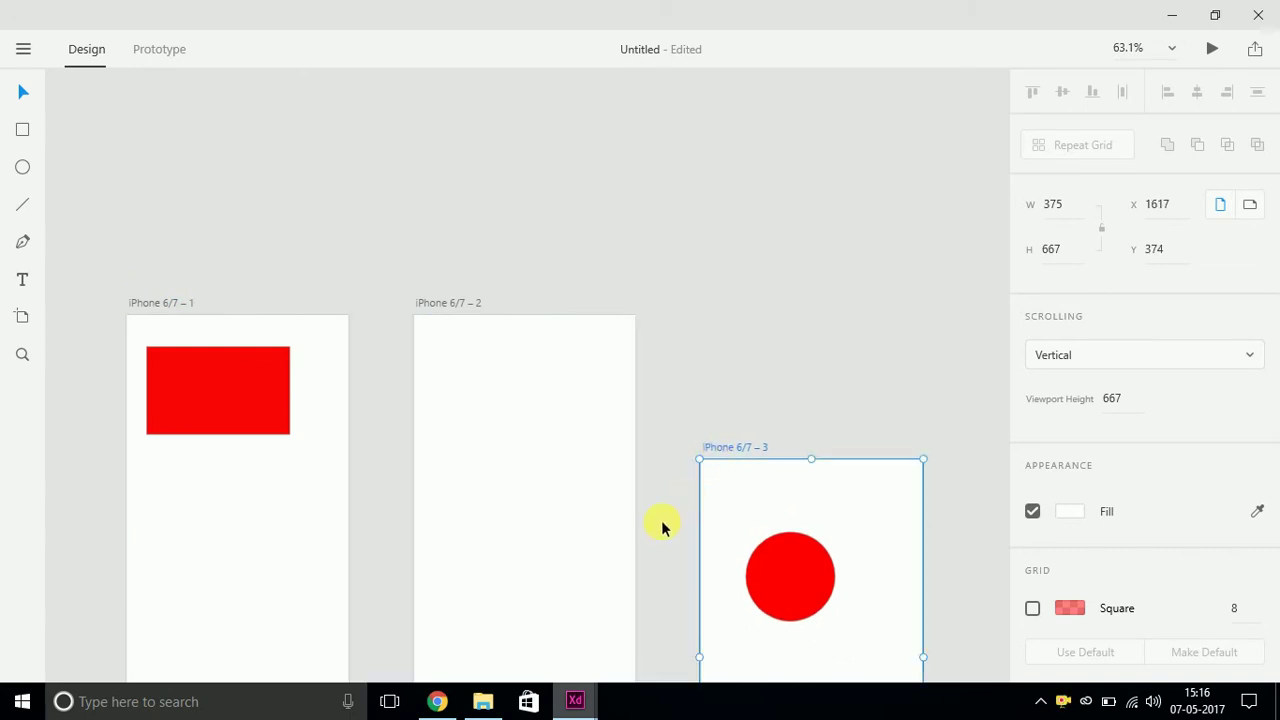
Step: Select artboards iPhone 6/7 – 4, 1, 2 and 3 together, align them to their vertical middle and distribute them horizontally
key(ctrl+minus)
key(ctrl+minus)
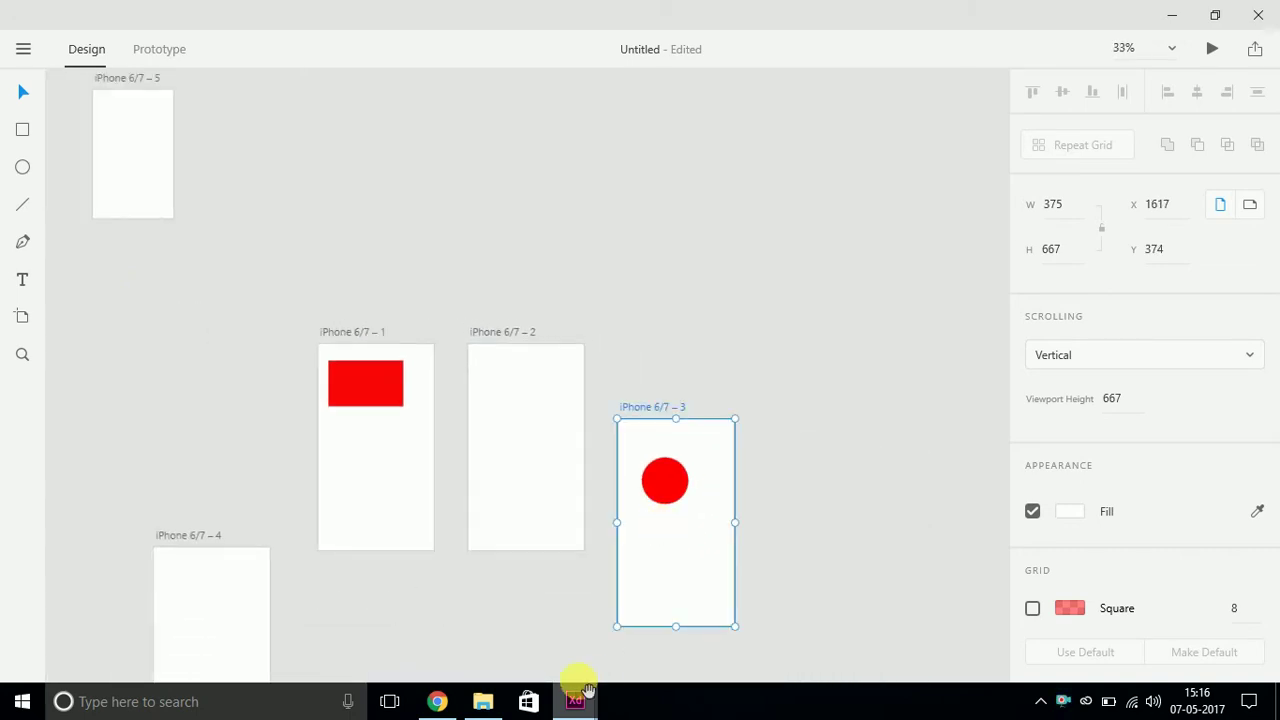
drag(574, 680, 677, 539)
click(292, 393)
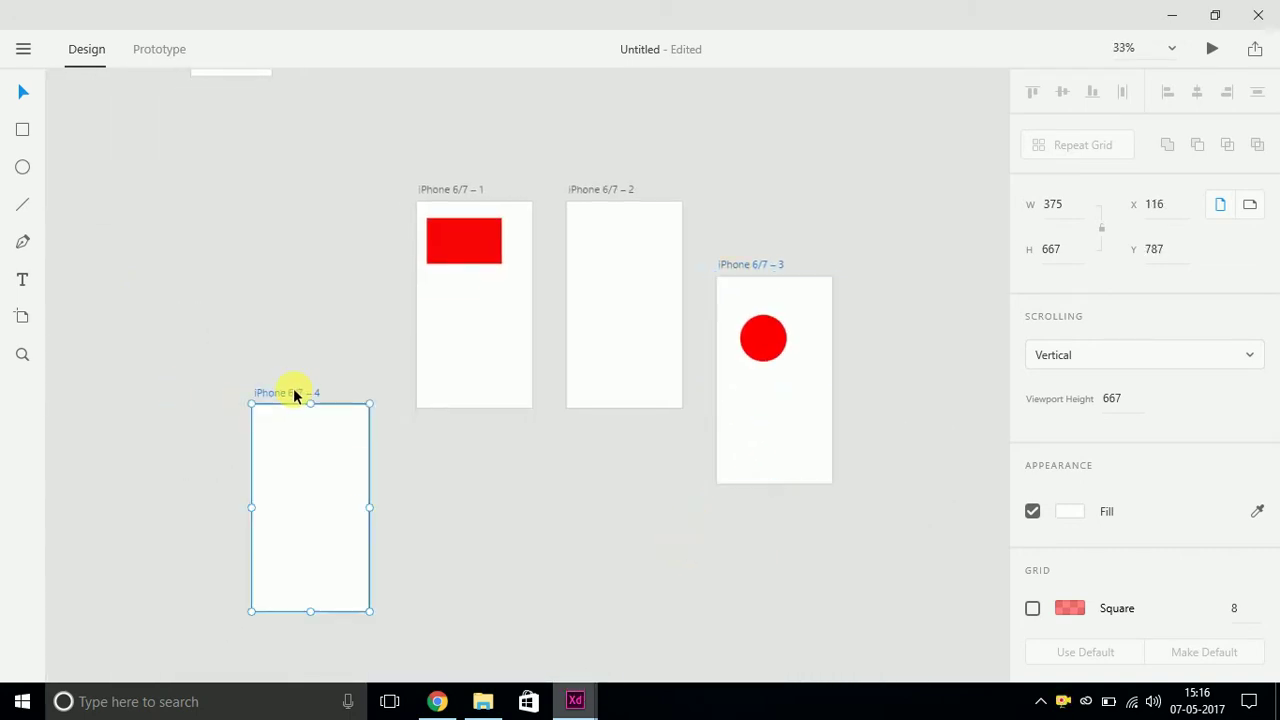
shift+click(460, 189)
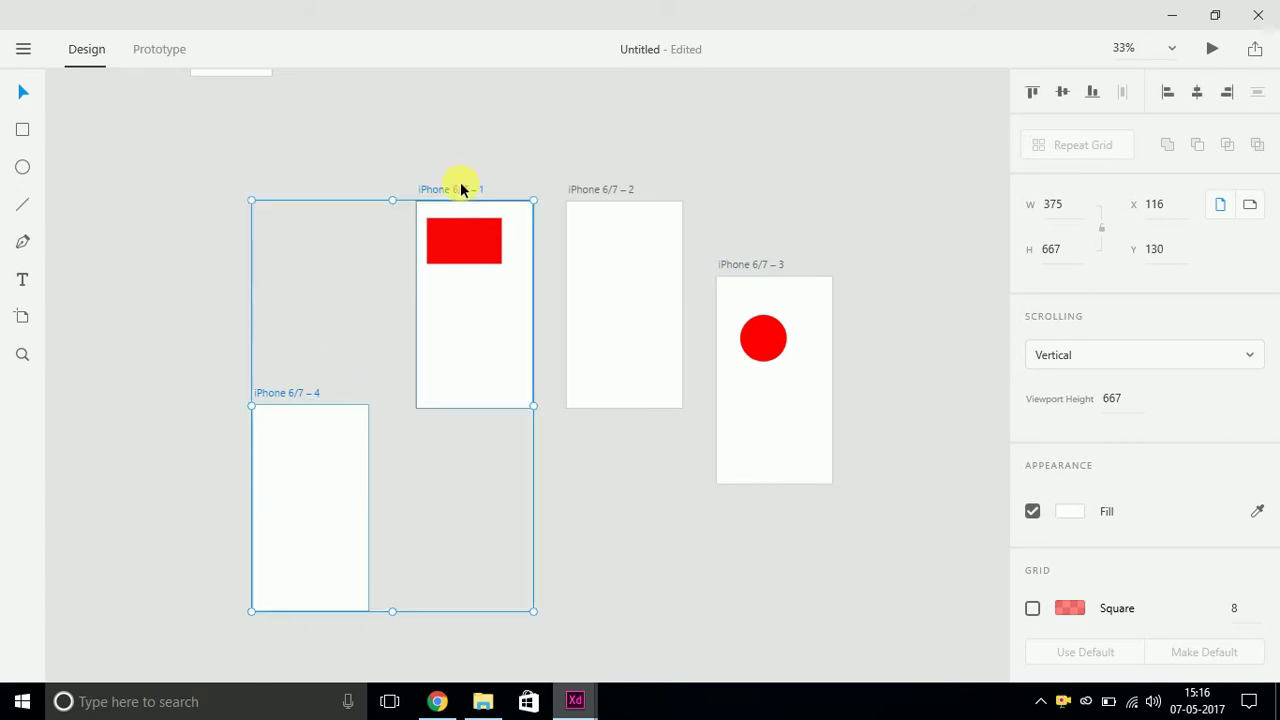
shift+click(604, 190)
shift+click(767, 263)
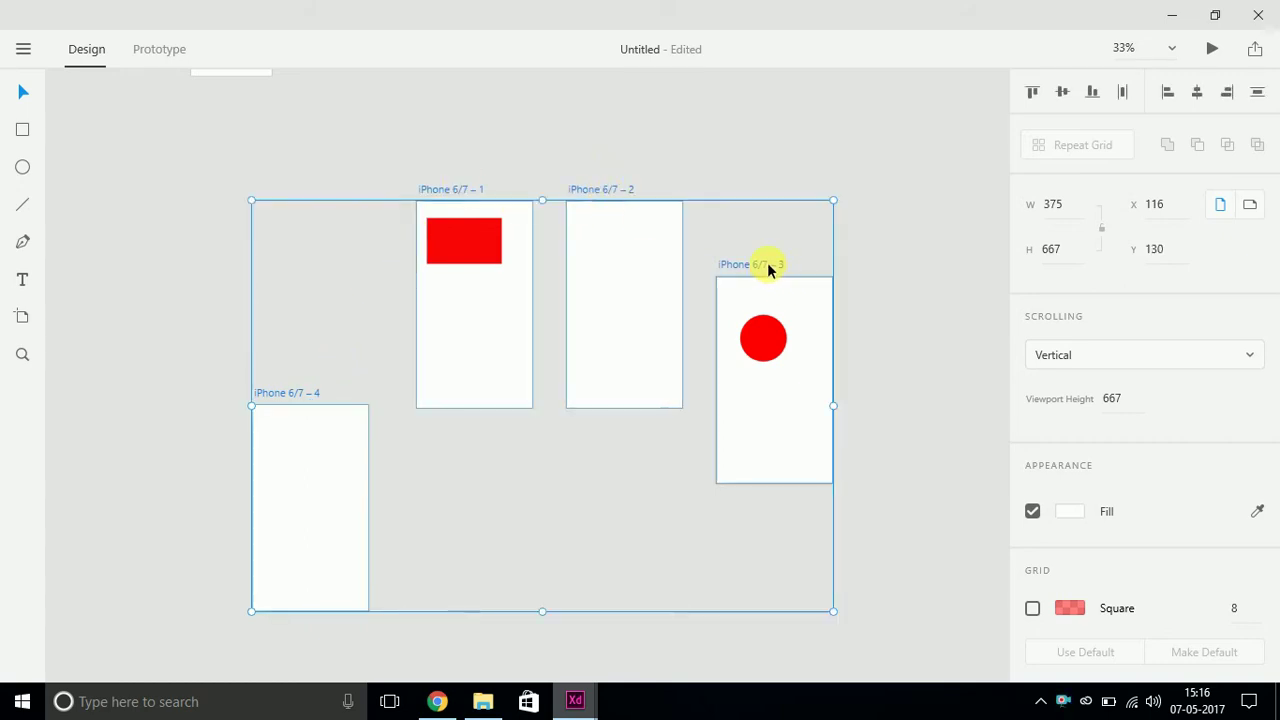
click(1061, 92)
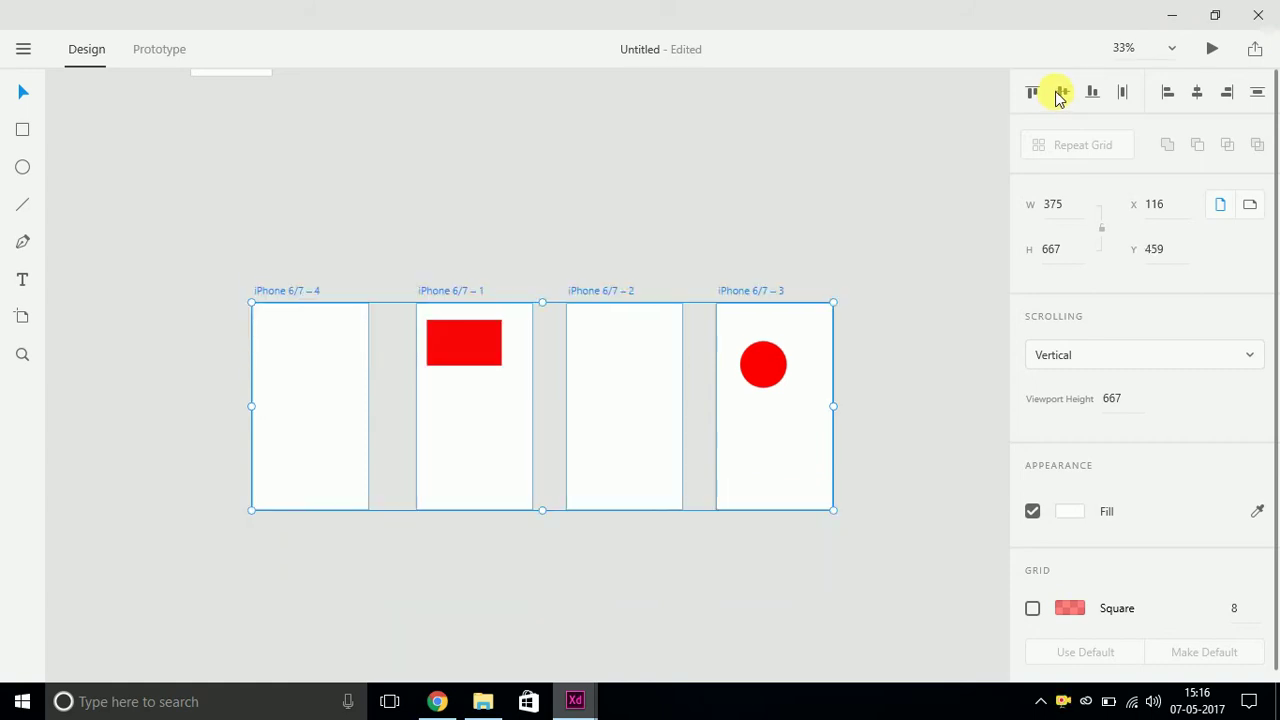
click(1122, 93)
click(803, 285)
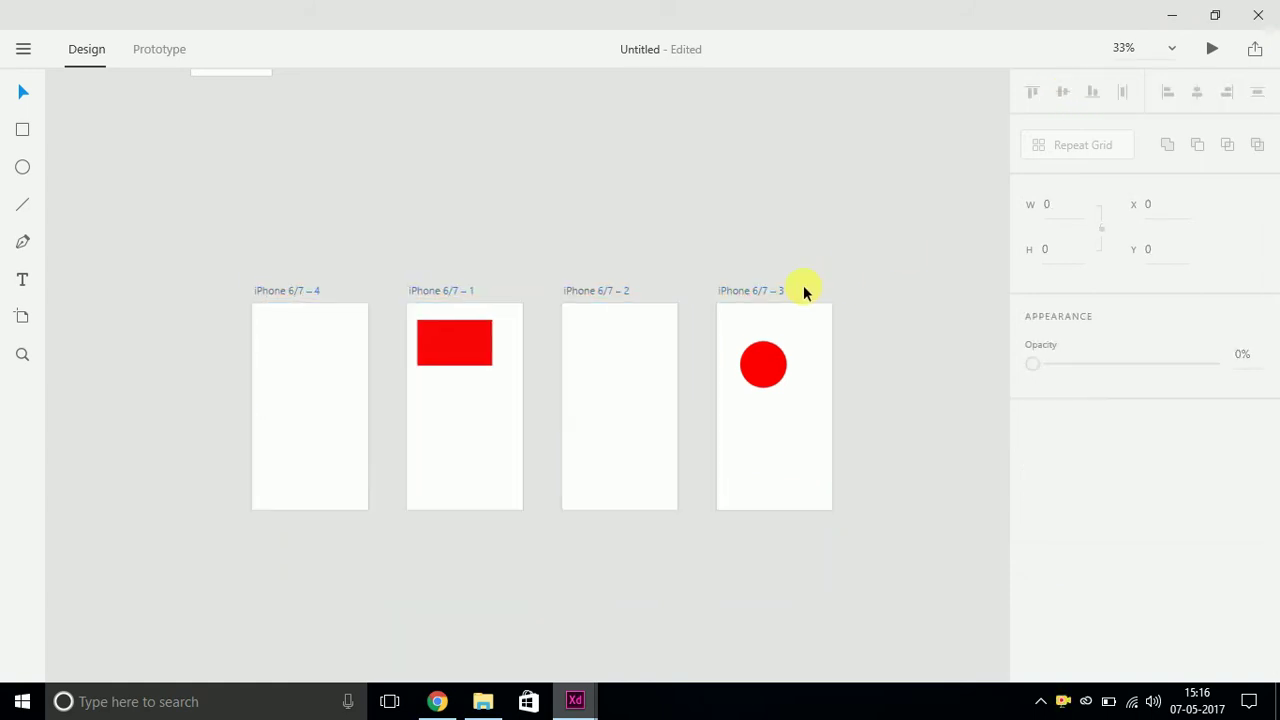
Step: Lower artboard iPhone 6/7 – 2 to about X 1102, Y 793, then select all four artboards and align their bottom edges
drag(583, 300, 579, 404)
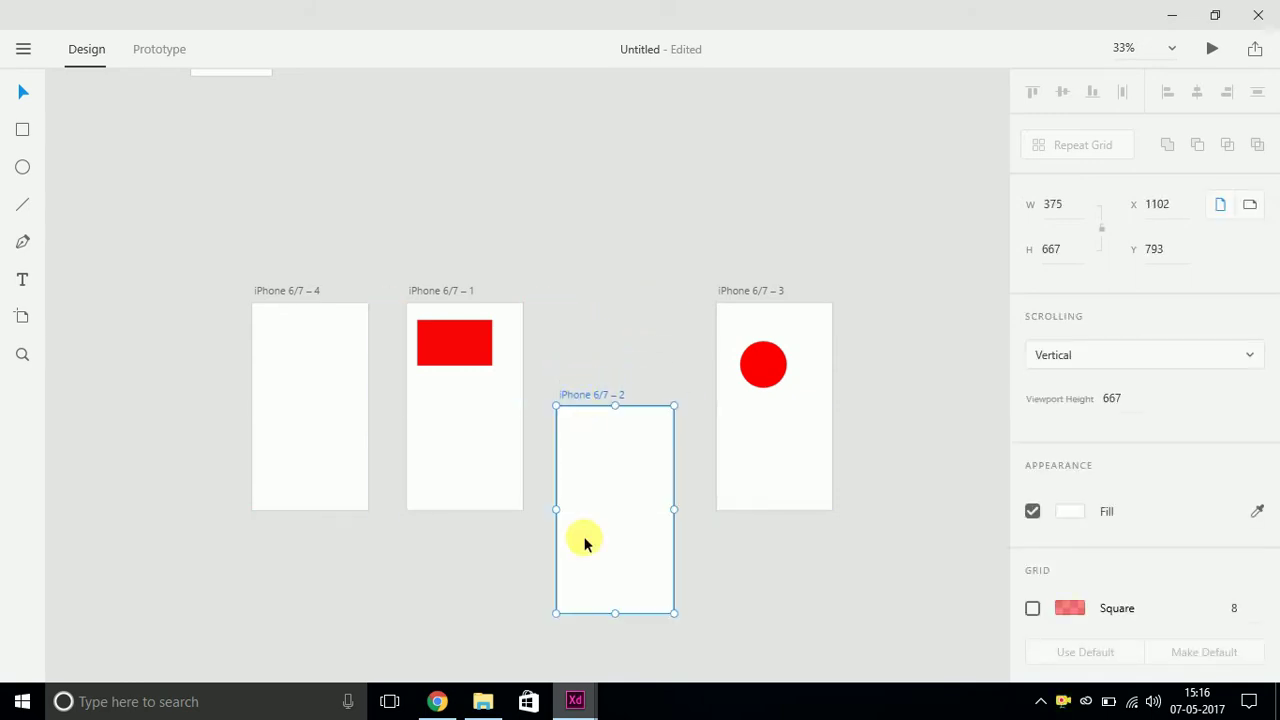
click(308, 296)
shift+click(434, 290)
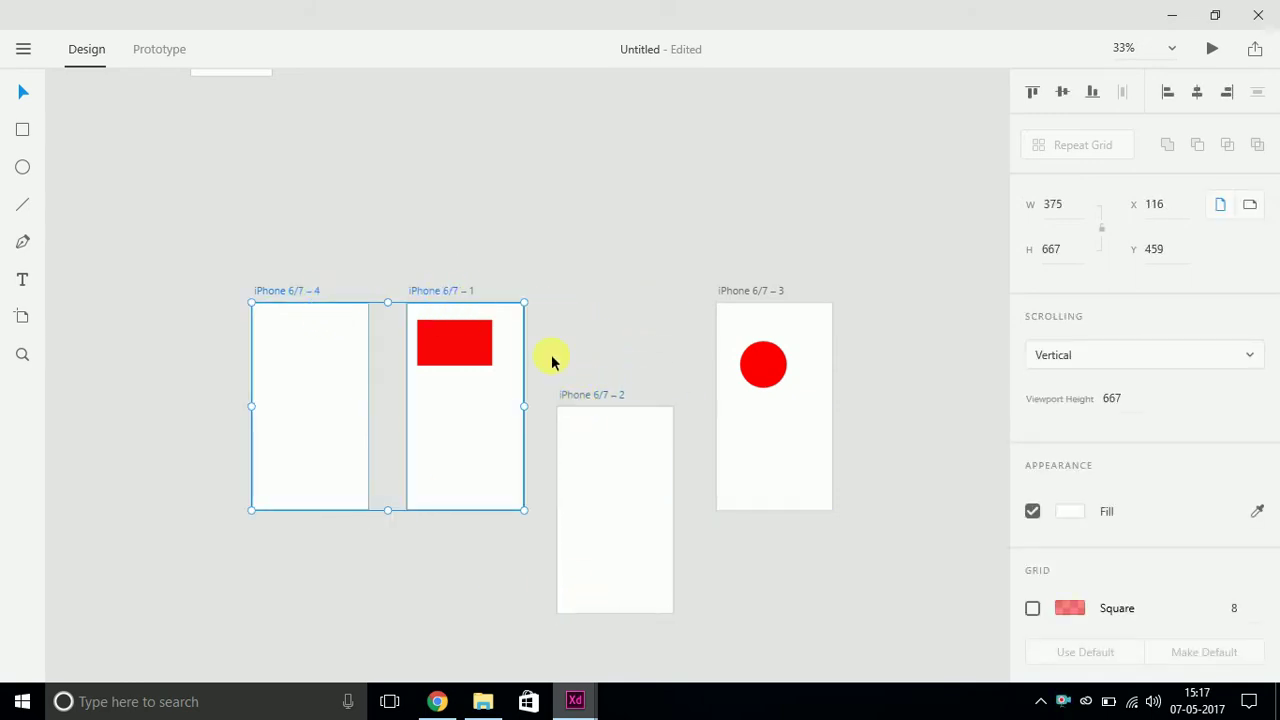
shift+click(584, 398)
shift+click(753, 293)
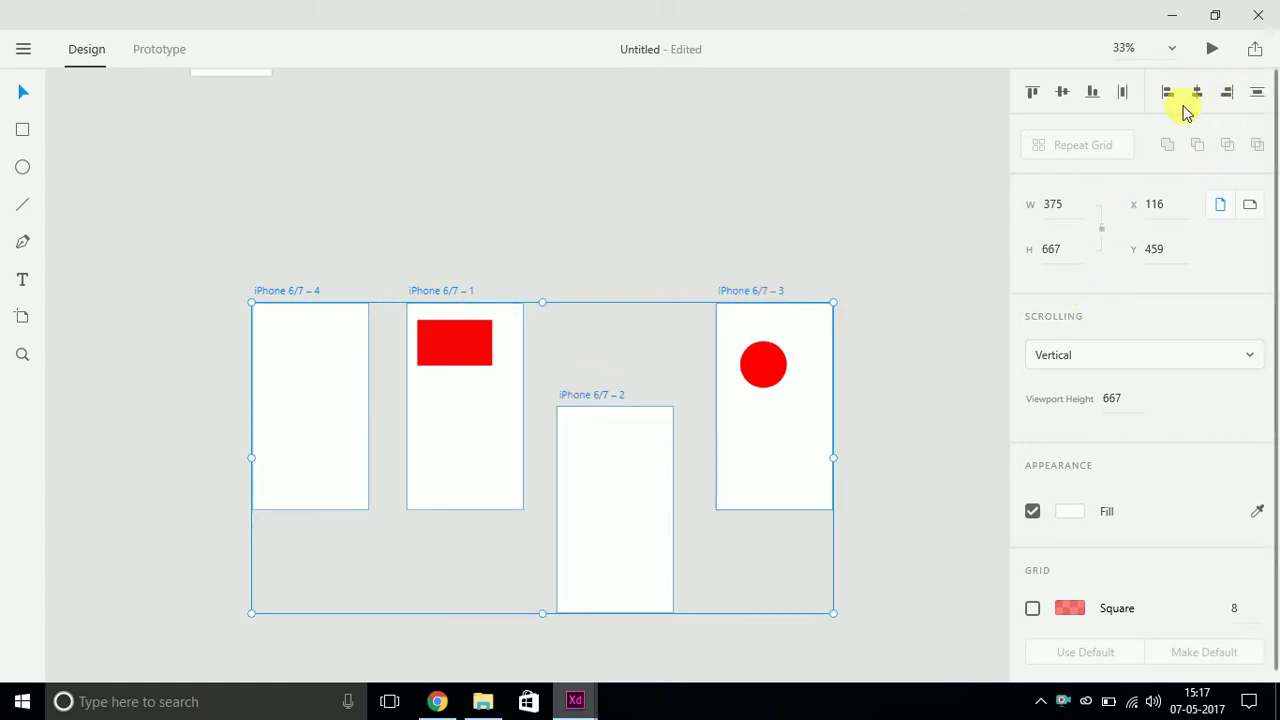
click(1093, 97)
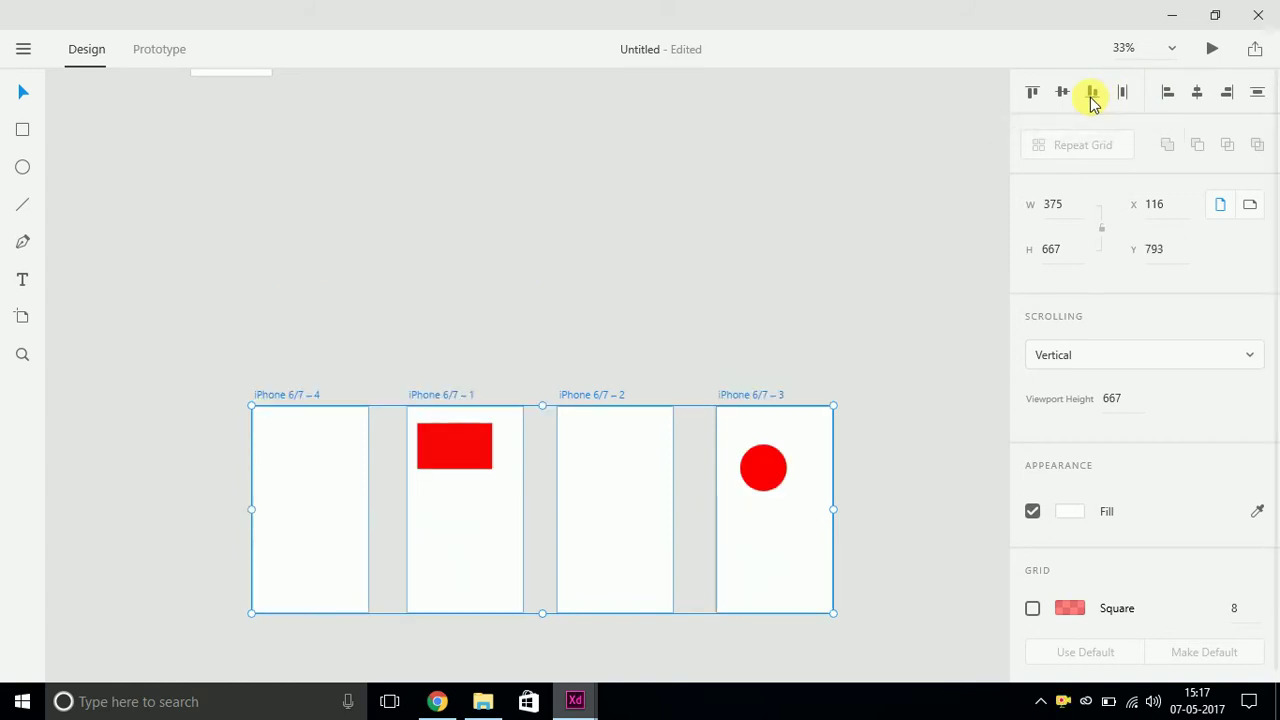
click(914, 223)
Step: Shift artboards iPhone 6/7 – 2 and 1 out of line, then select all four artboards and align them to their vertical middle
drag(583, 401, 625, 401)
drag(455, 400, 428, 405)
click(282, 398)
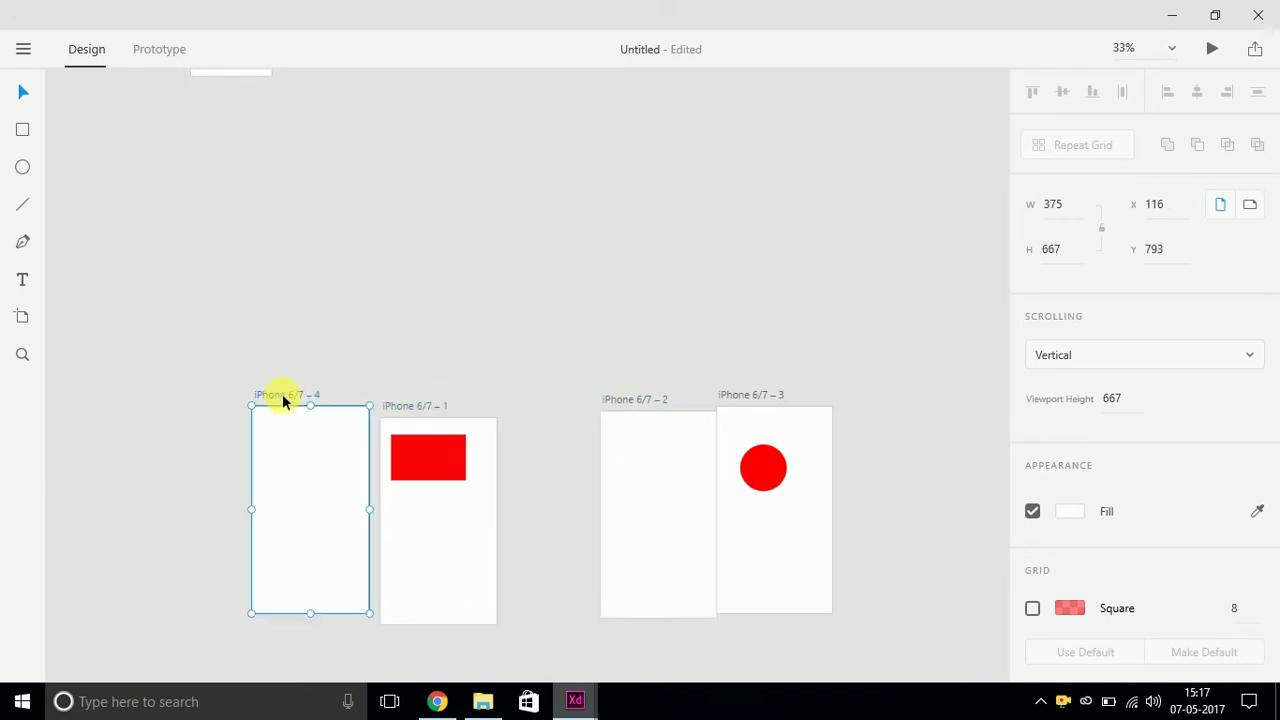
shift+click(416, 408)
shift+click(623, 401)
shift+click(743, 393)
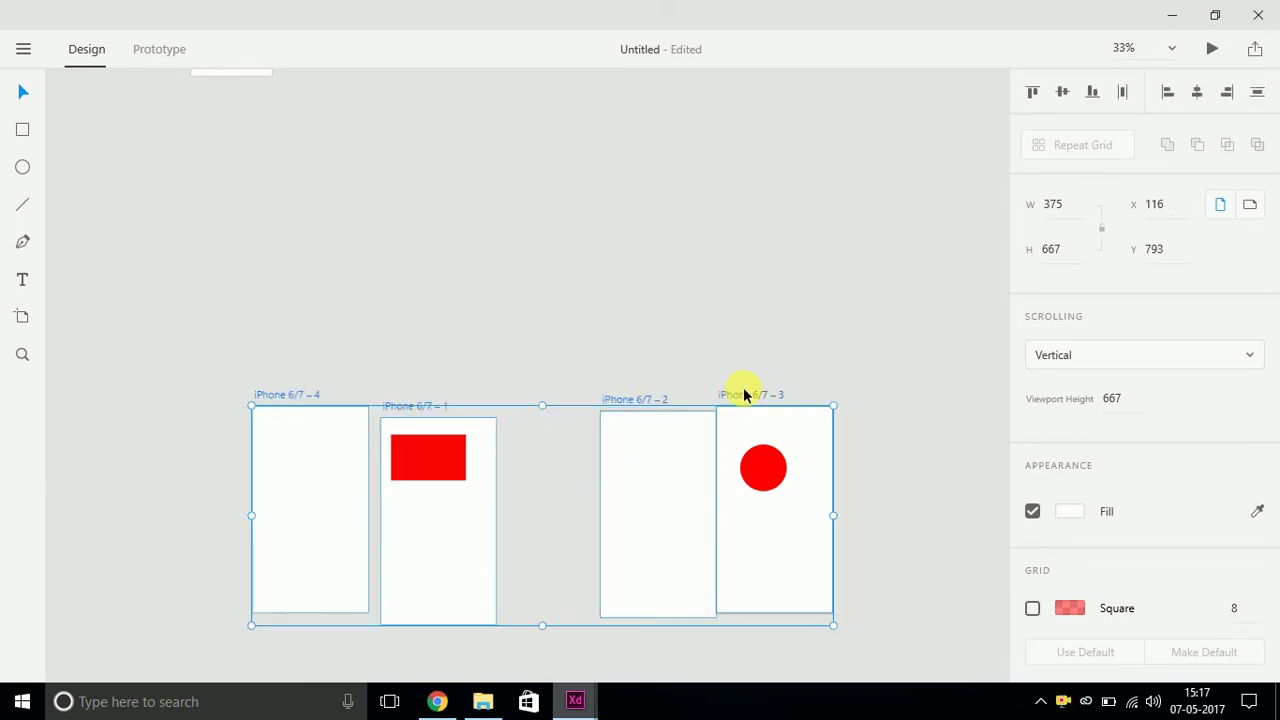
click(1061, 93)
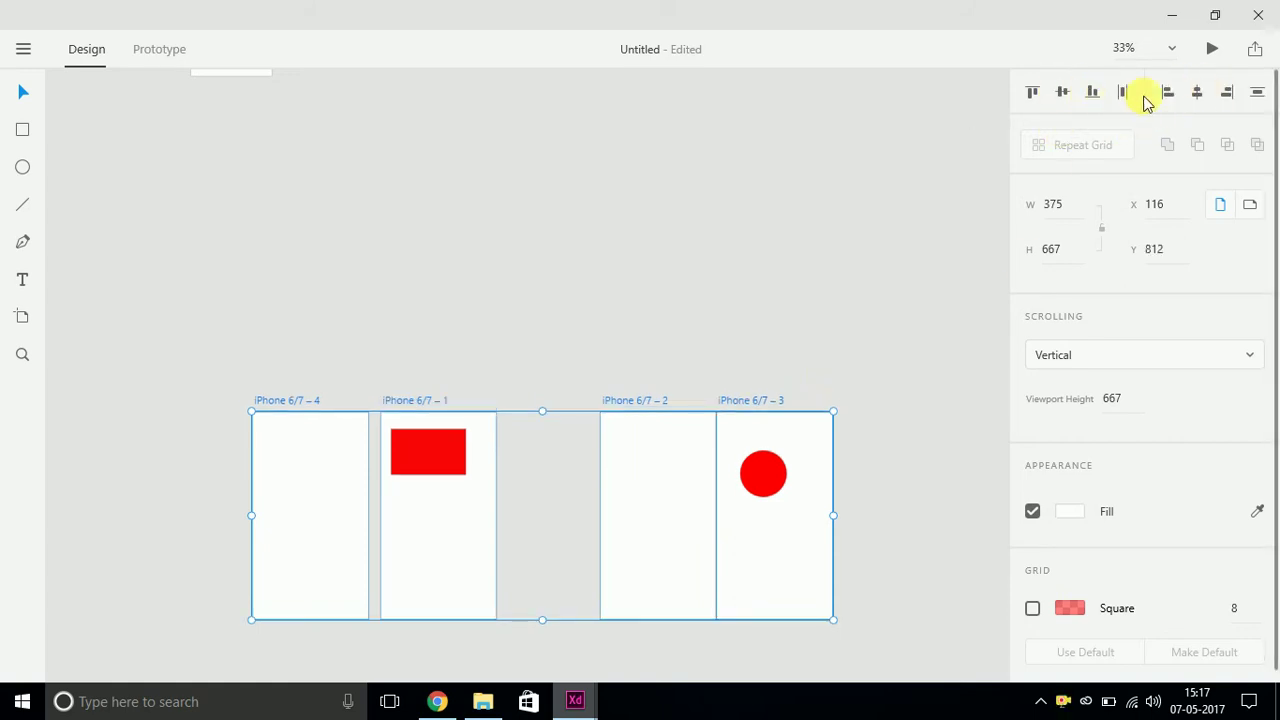
Step: Try aligning the four artboards to their horizontal centre, undo it, and distribute them horizontally instead
click(1198, 93)
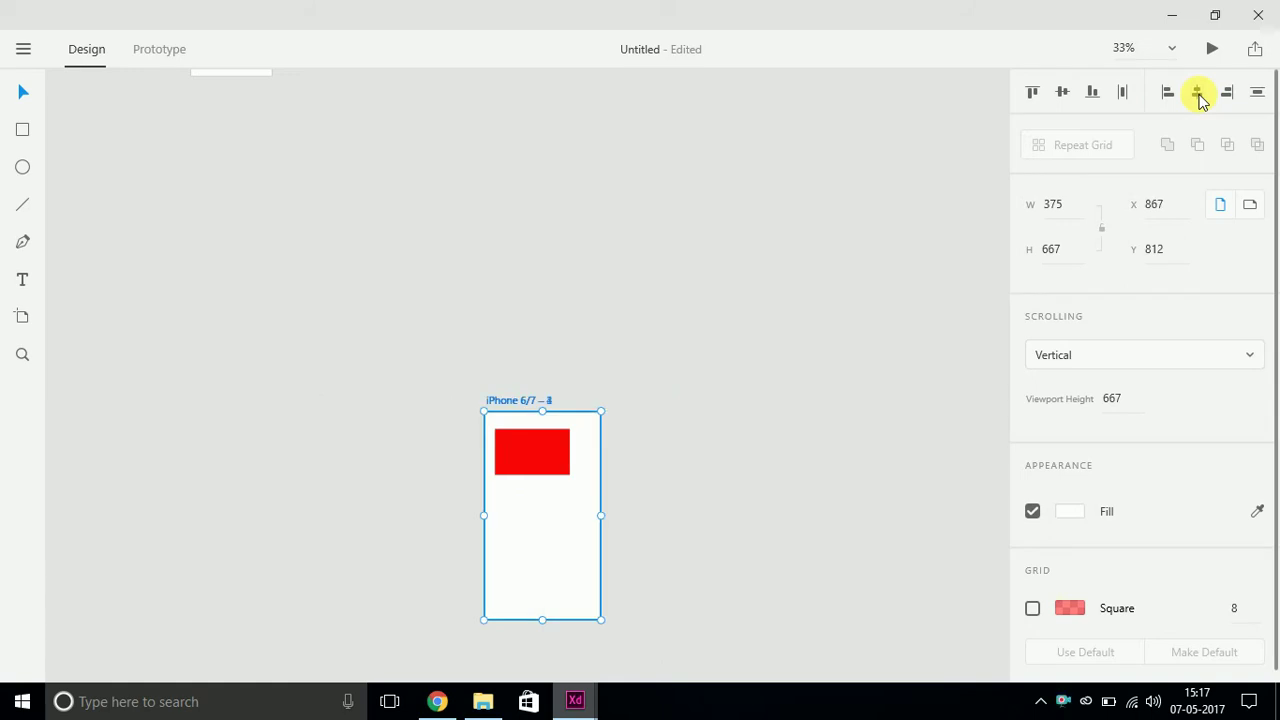
key(ctrl+z)
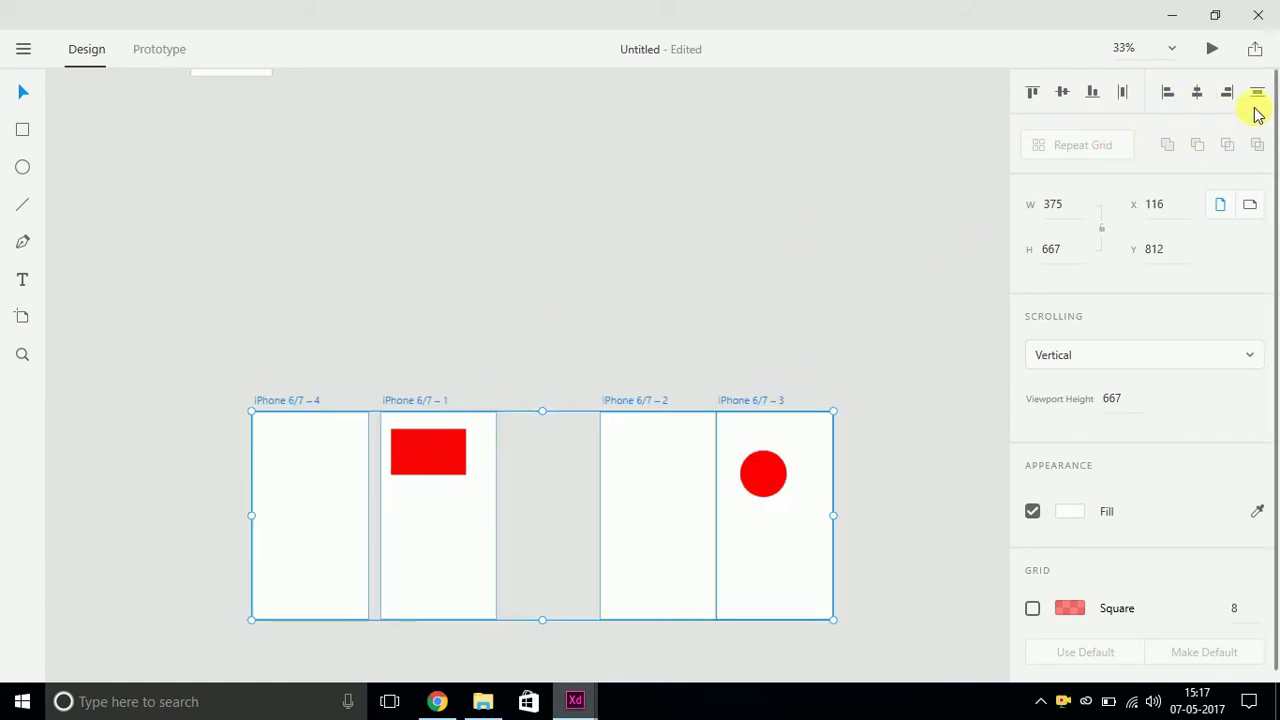
click(1122, 92)
click(804, 243)
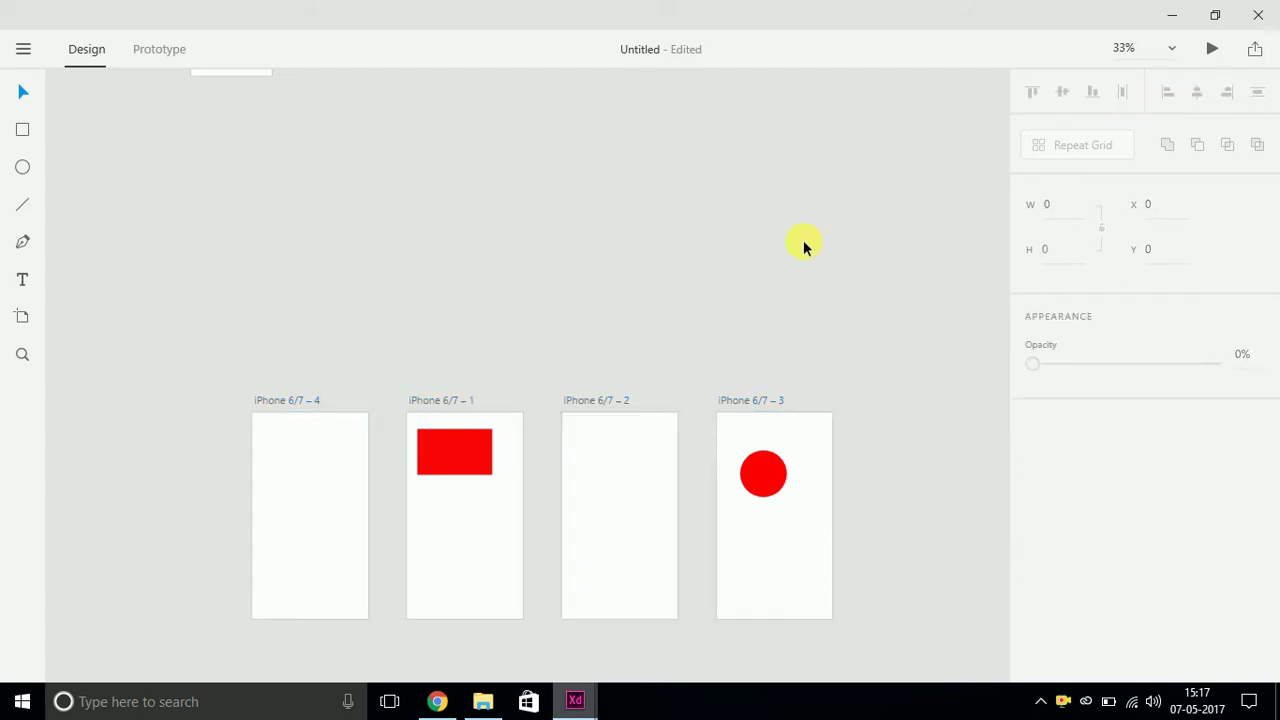
Step: Place artboard iPhone 6/7 – 4 above the red-rectangle artboard and iPhone 6/7 – 2 below it, and delete the red-circle artboard
drag(280, 399, 441, 141)
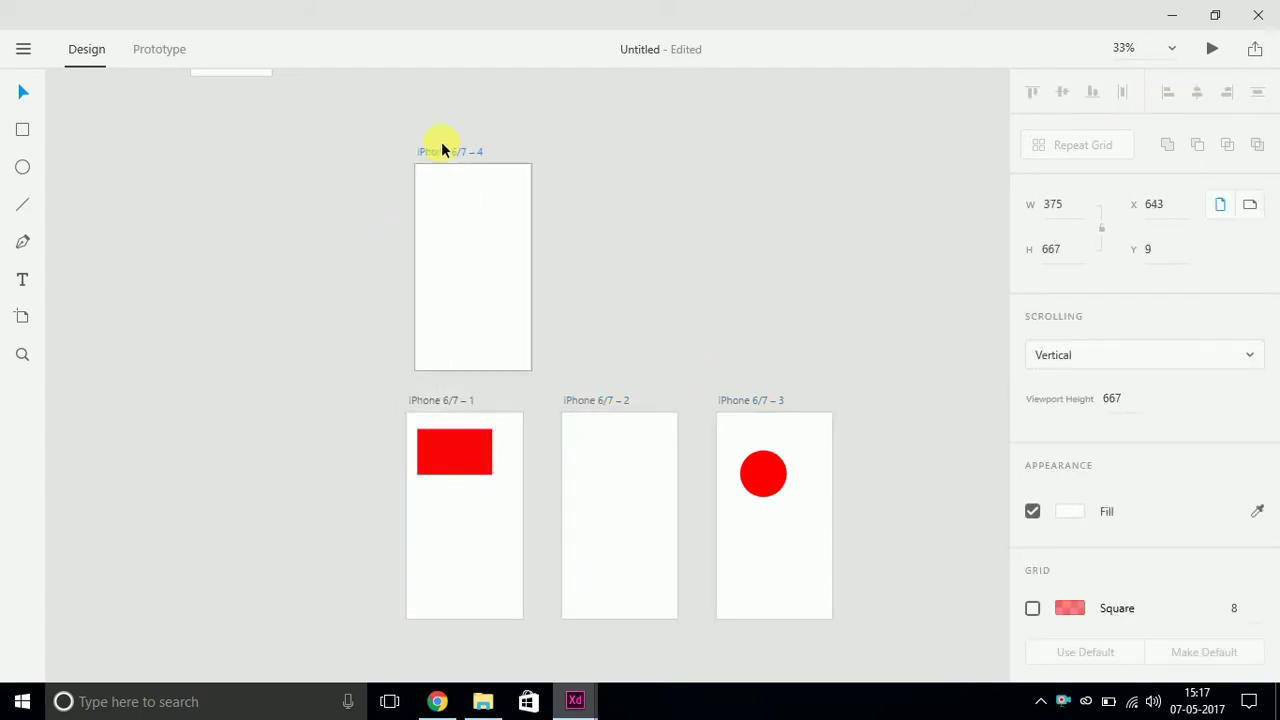
drag(608, 398, 501, 636)
click(766, 405)
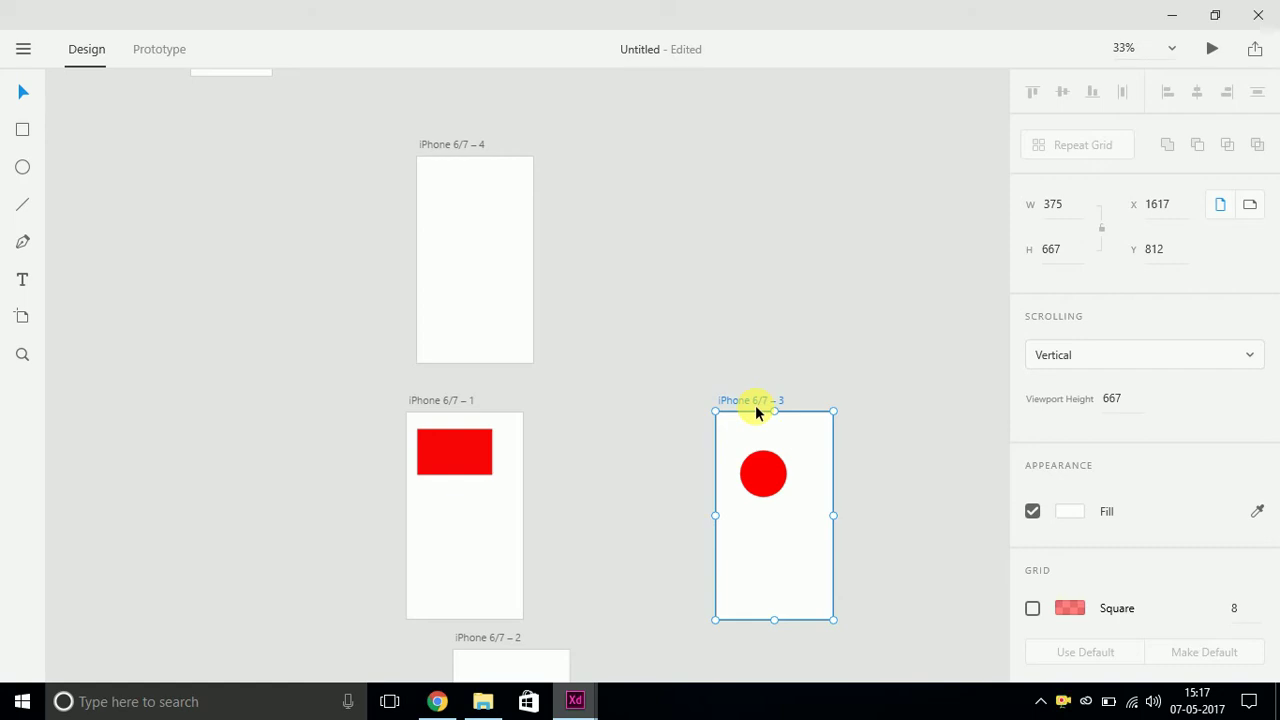
key(Delete)
Step: Select artboards iPhone 6/7 – 4, 1 and 2, align their left edges and distribute them vertically
drag(670, 607, 700, 568)
click(463, 113)
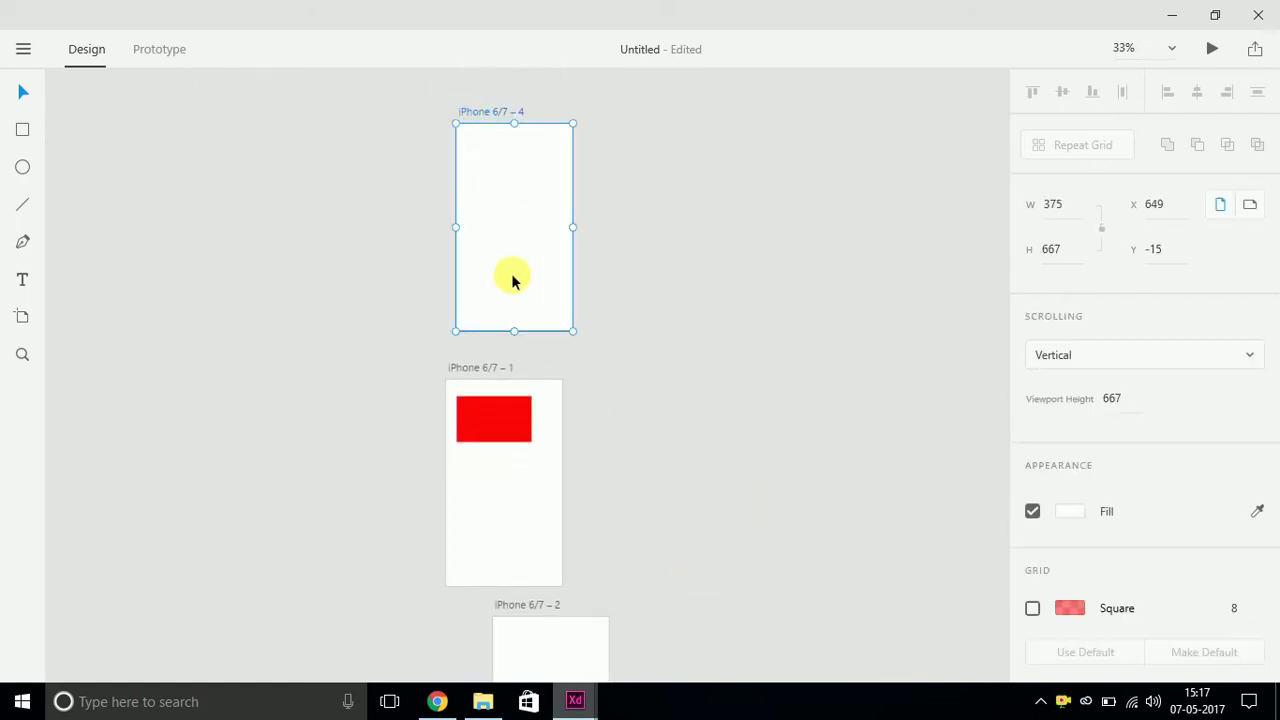
shift+click(480, 368)
shift+click(540, 605)
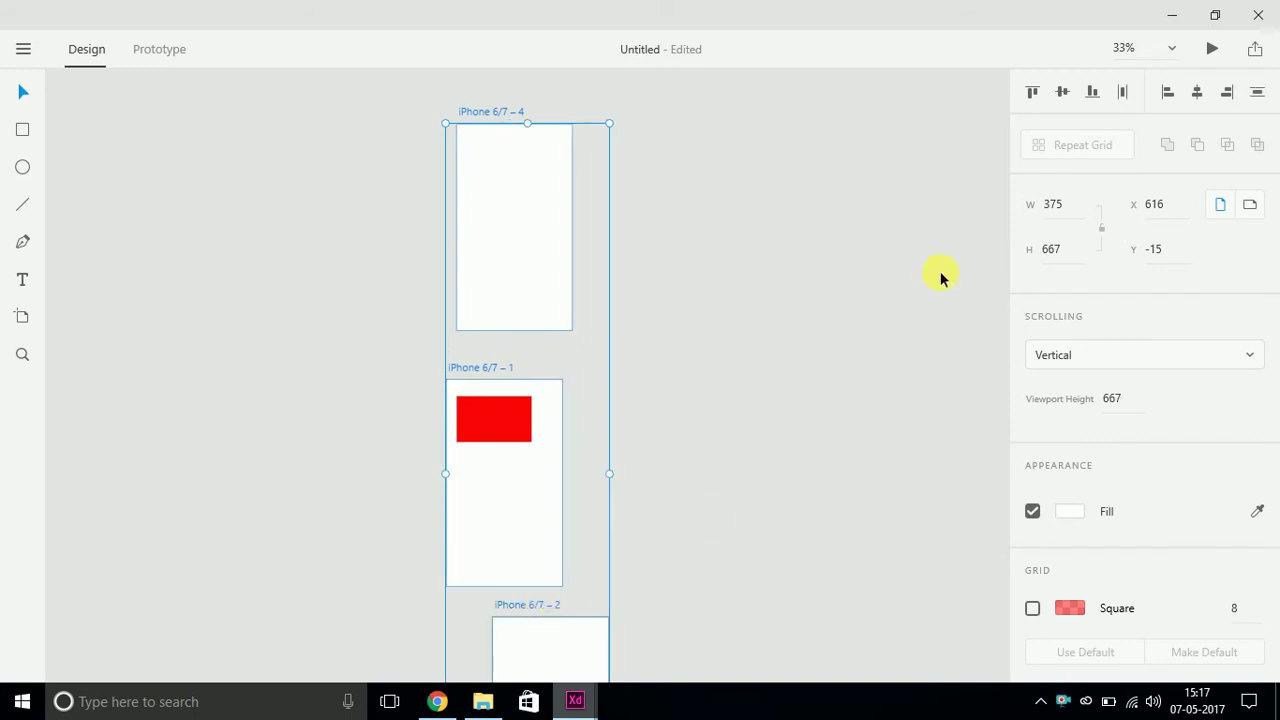
click(1168, 92)
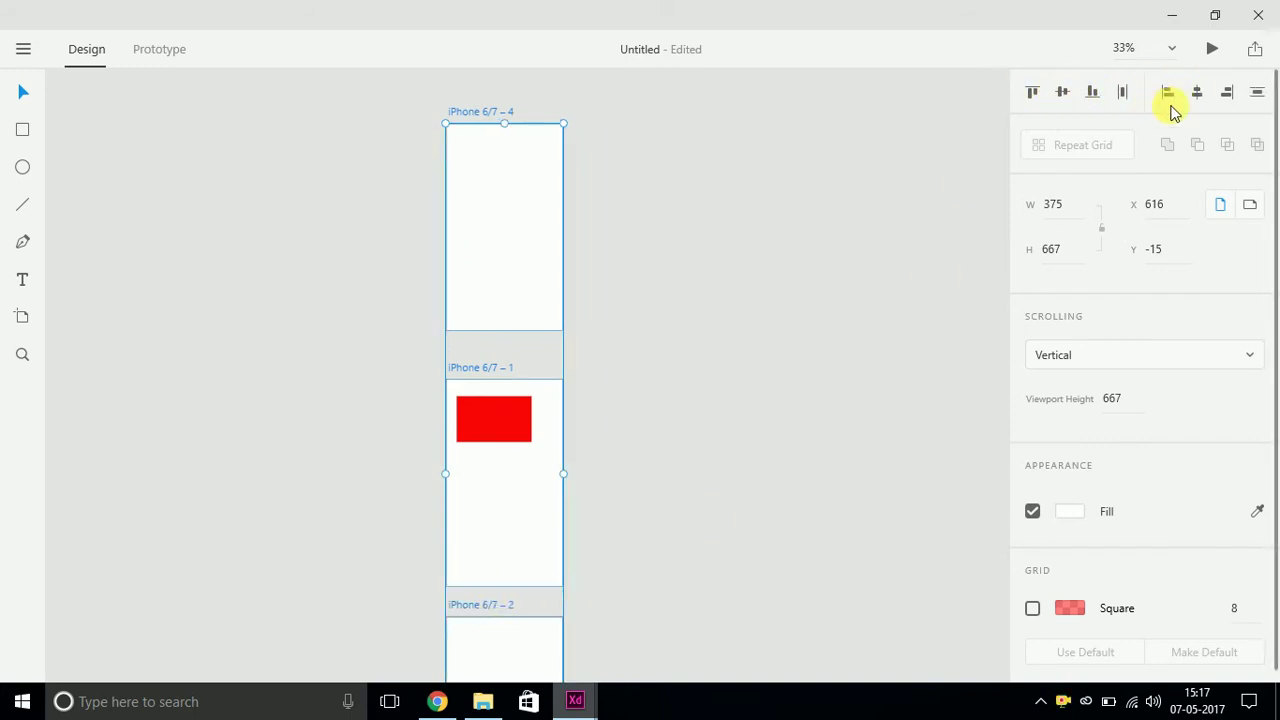
click(1257, 93)
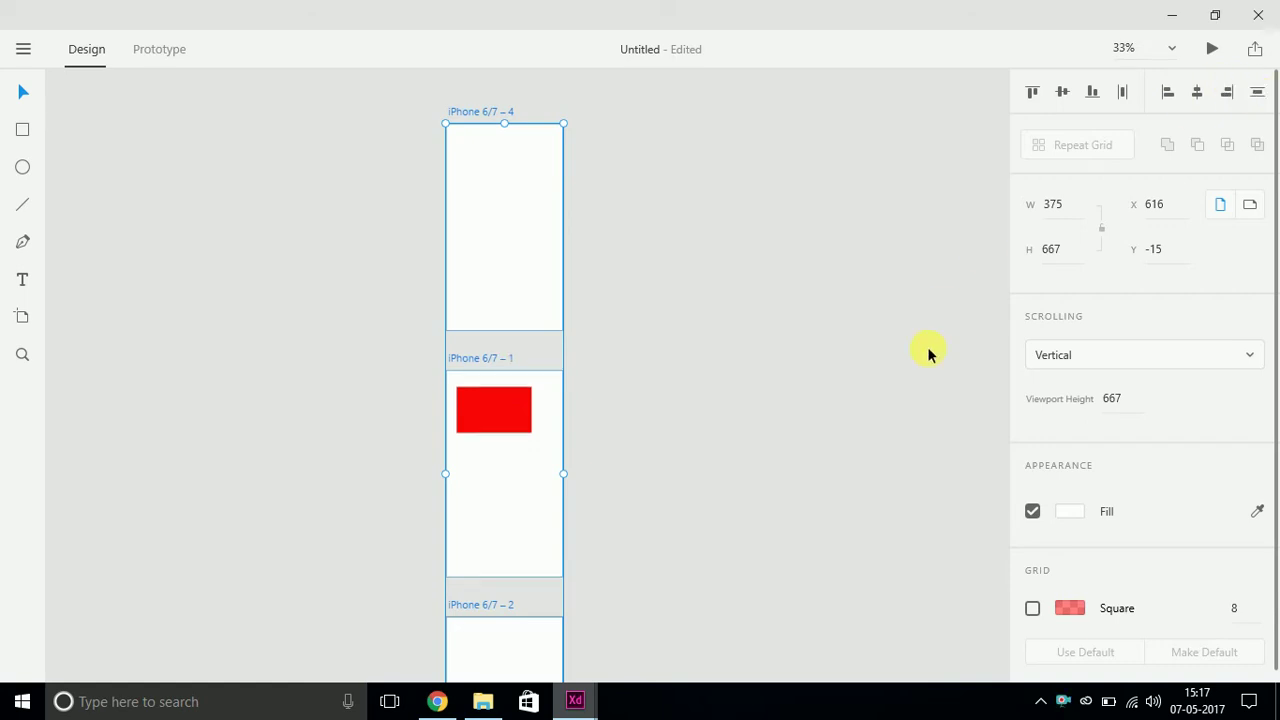
click(840, 346)
drag(710, 179, 686, 266)
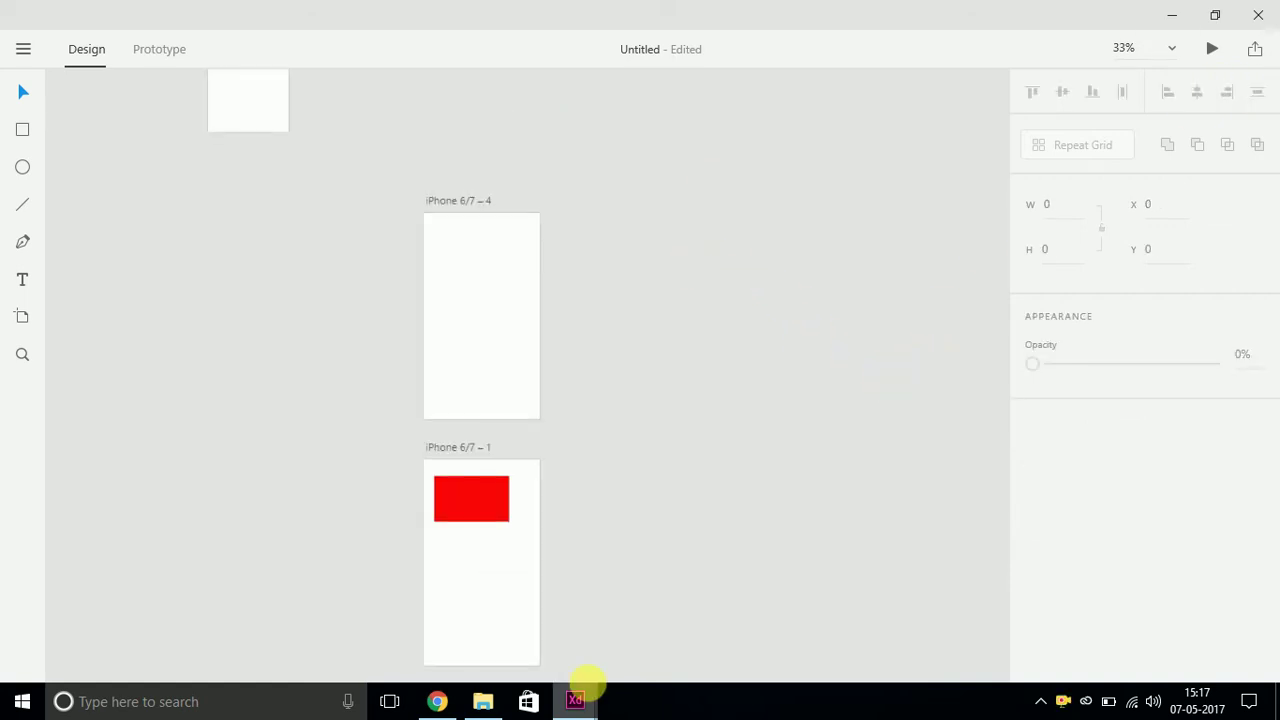
Step: Switch to the 02_Working with artboards document, review its list of artboard topics, and return to the Untitled document
click(575, 703)
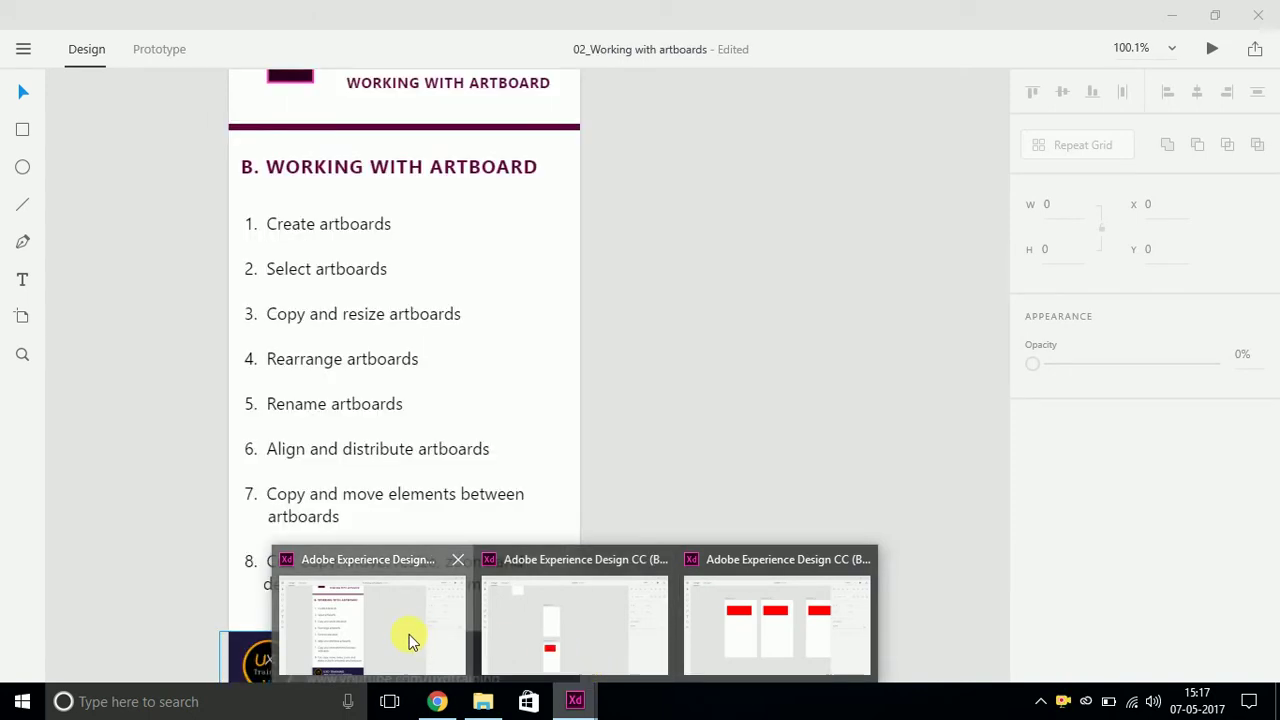
click(409, 636)
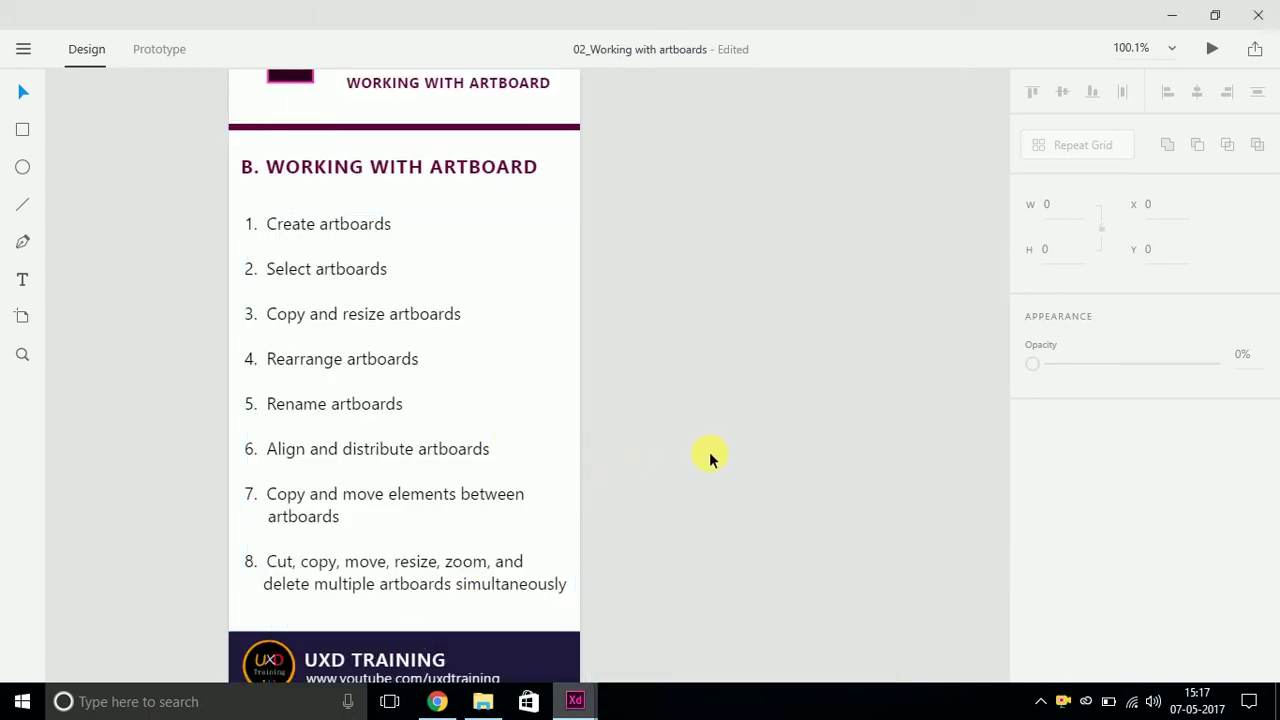
scroll(700, 455, down, 2)
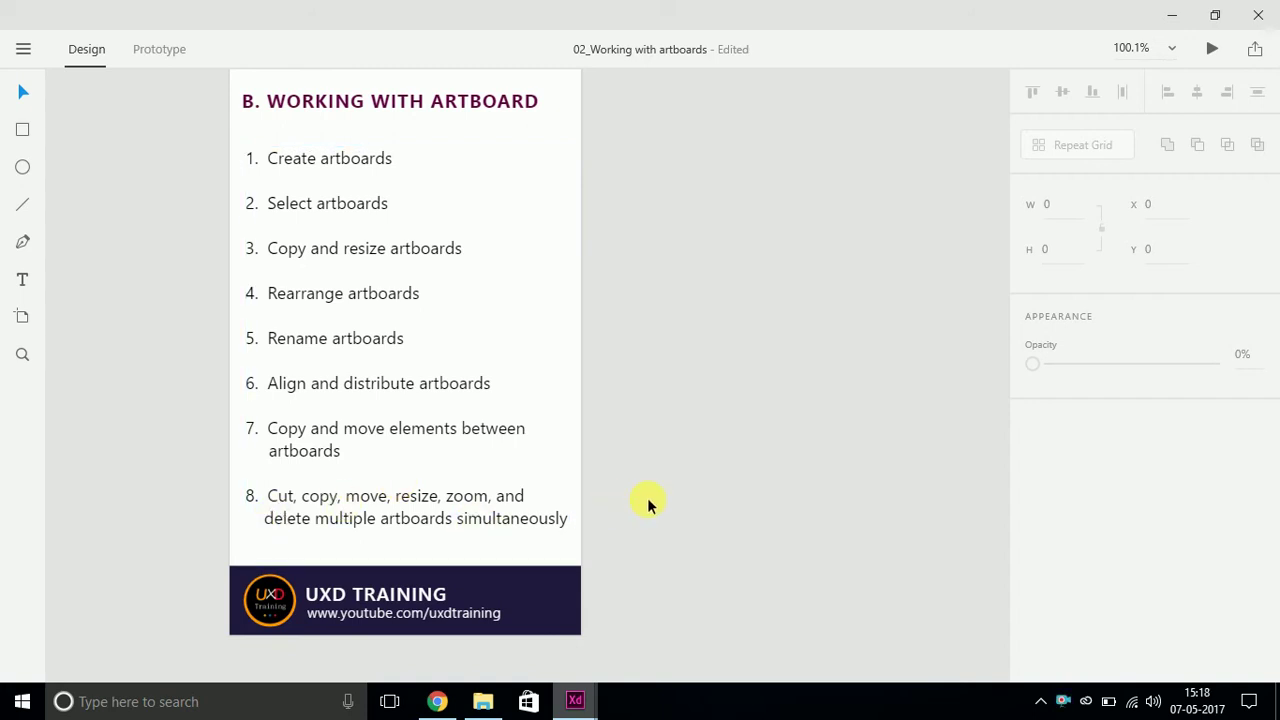
click(573, 700)
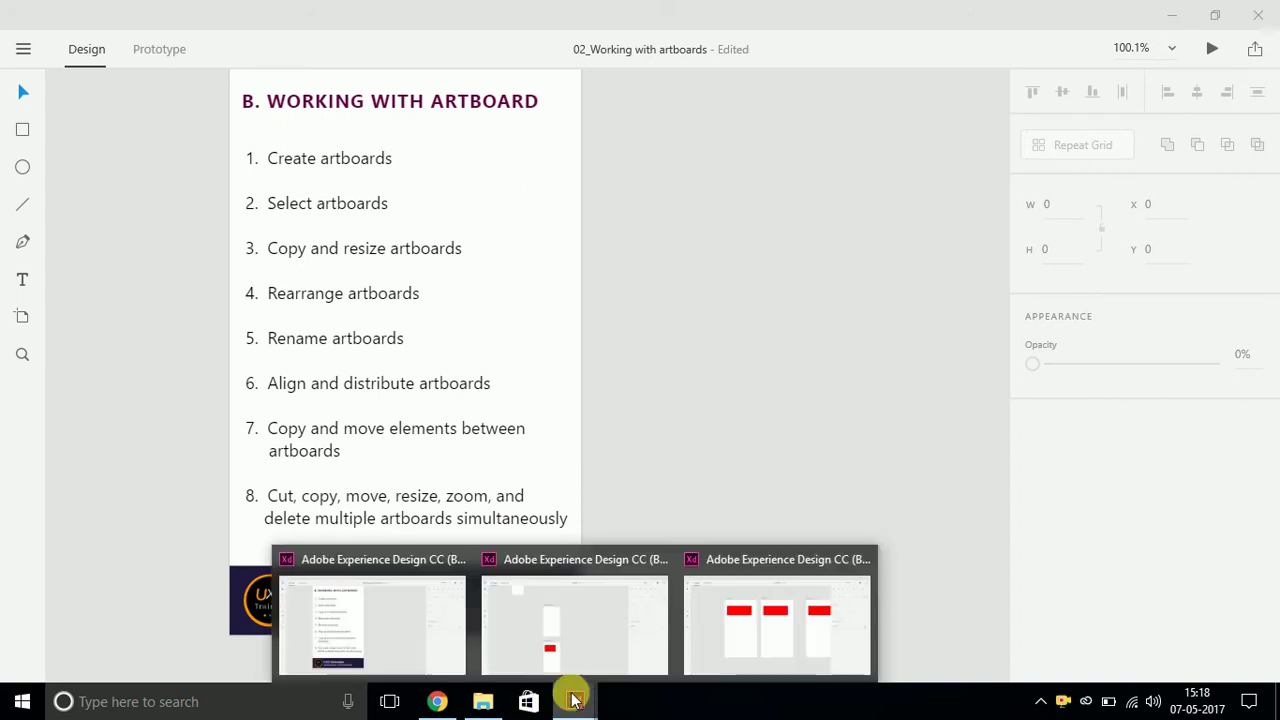
click(518, 614)
Step: Move artboard iPhone 6/7 – 4 to about X 804, Y -243 and the small artboard beside it to about X 226, Y -68
key(ctrl+minus)
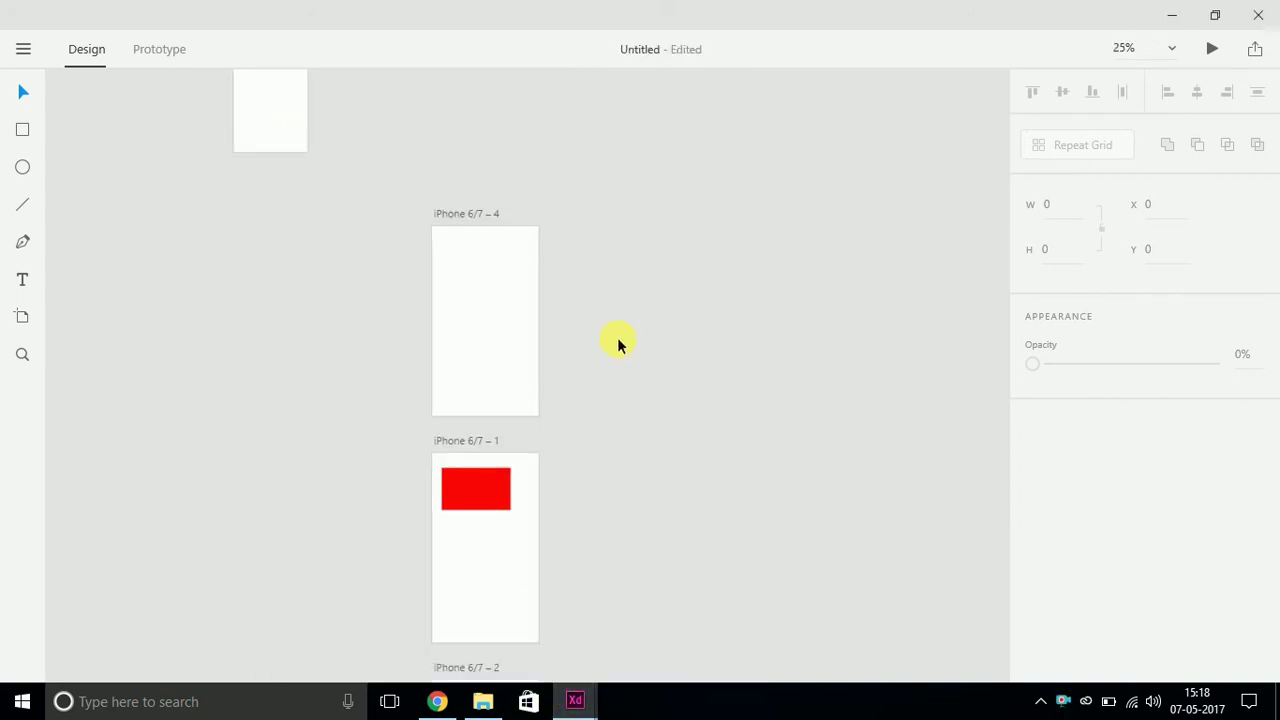
click(475, 240)
drag(475, 240, 519, 187)
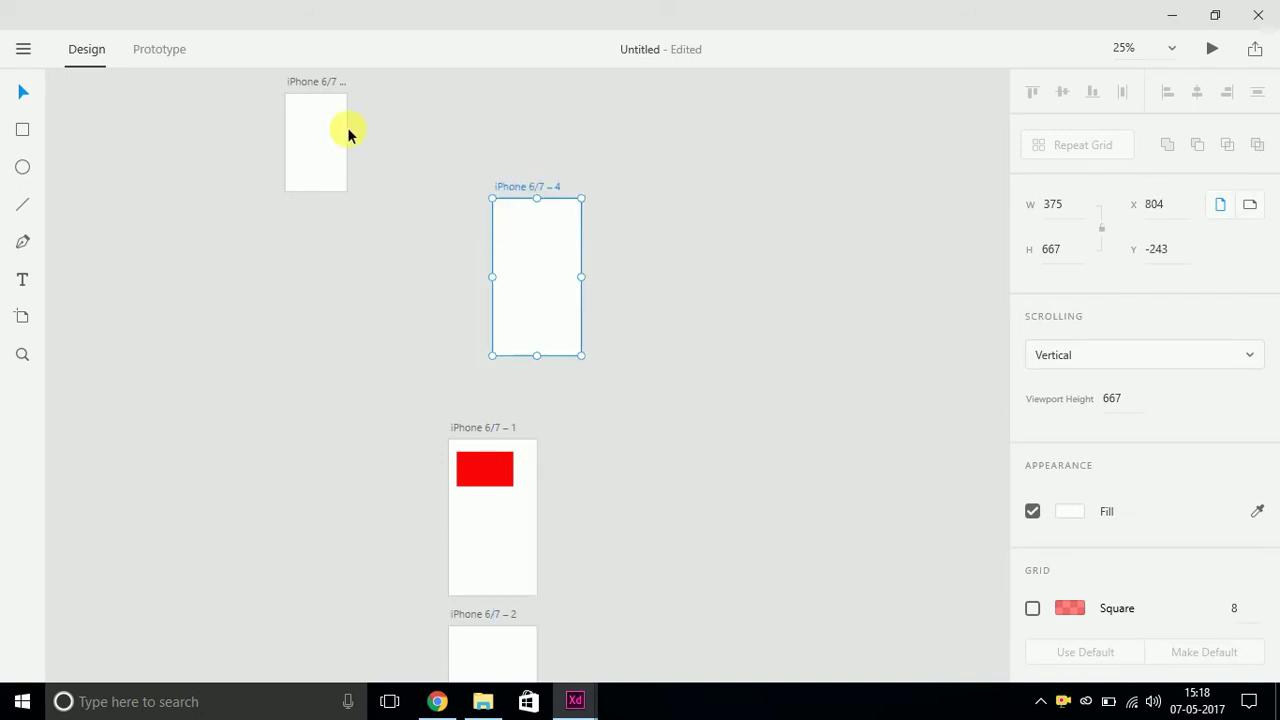
drag(326, 92, 393, 226)
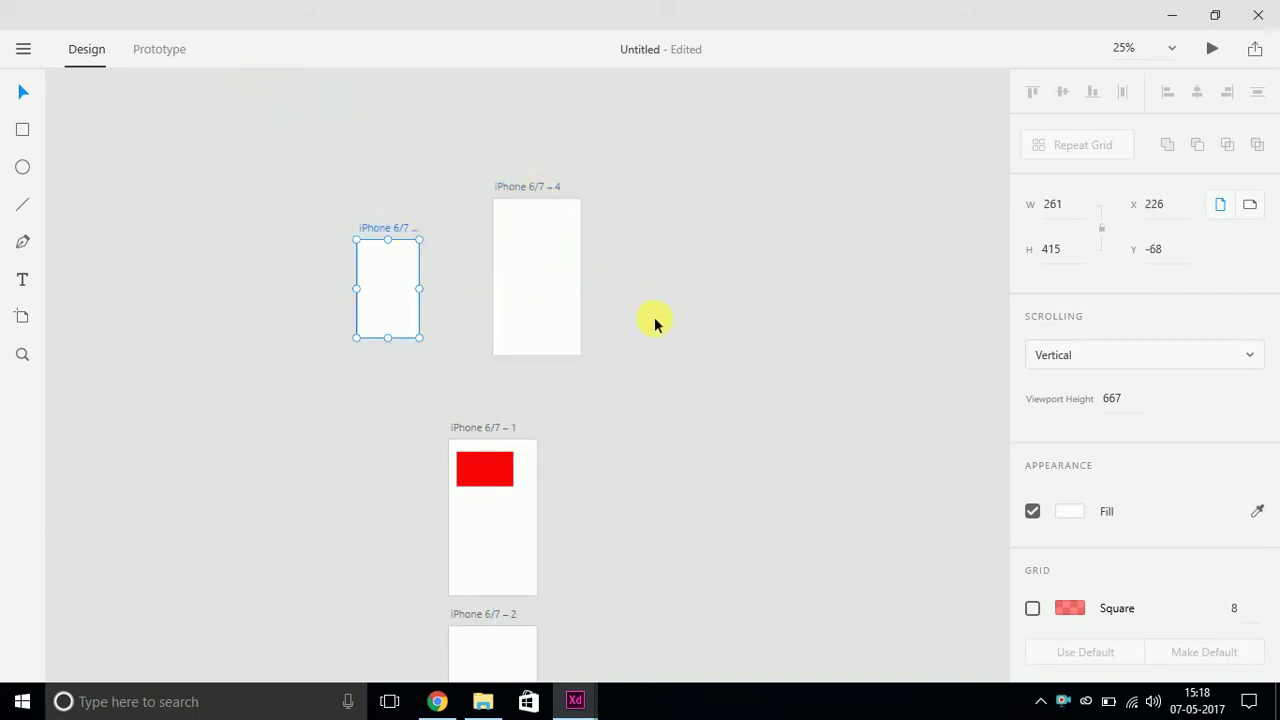
click(650, 370)
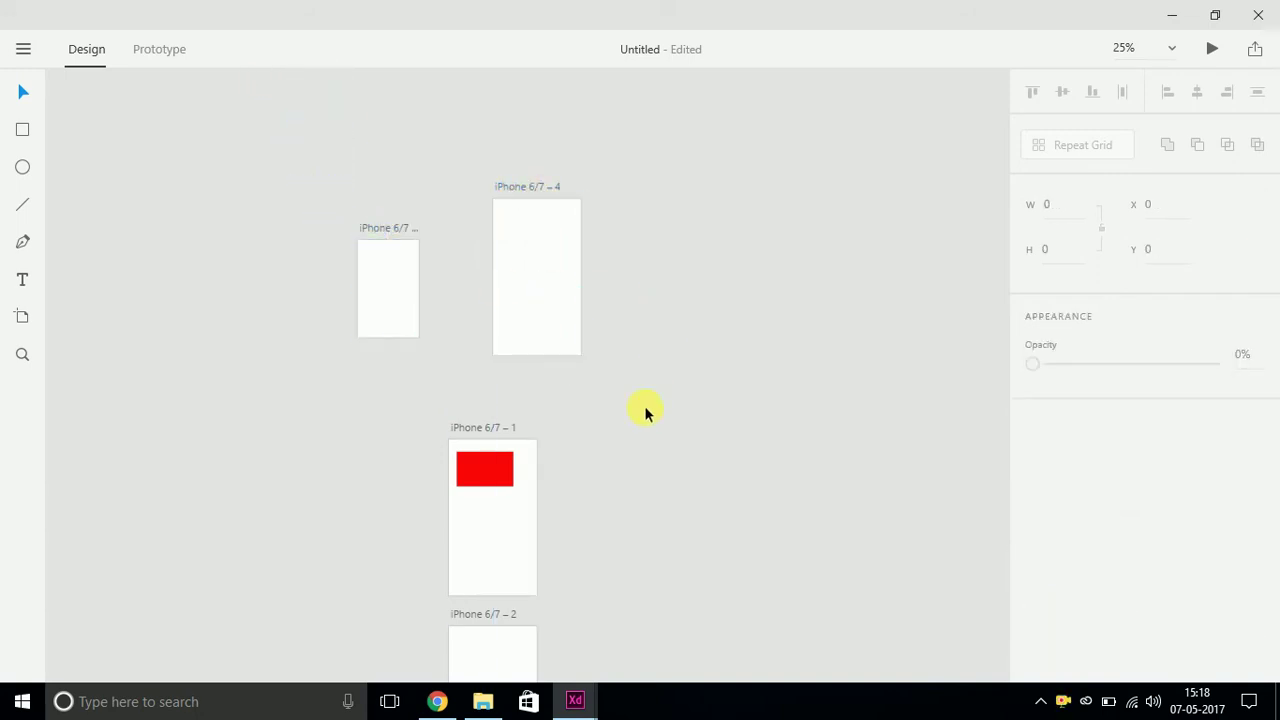
Step: Fit all artboards in the view, and zoom in on artboard iPhone 6/7 – 1 and its red rectangle with the Zoom tool
click(1171, 48)
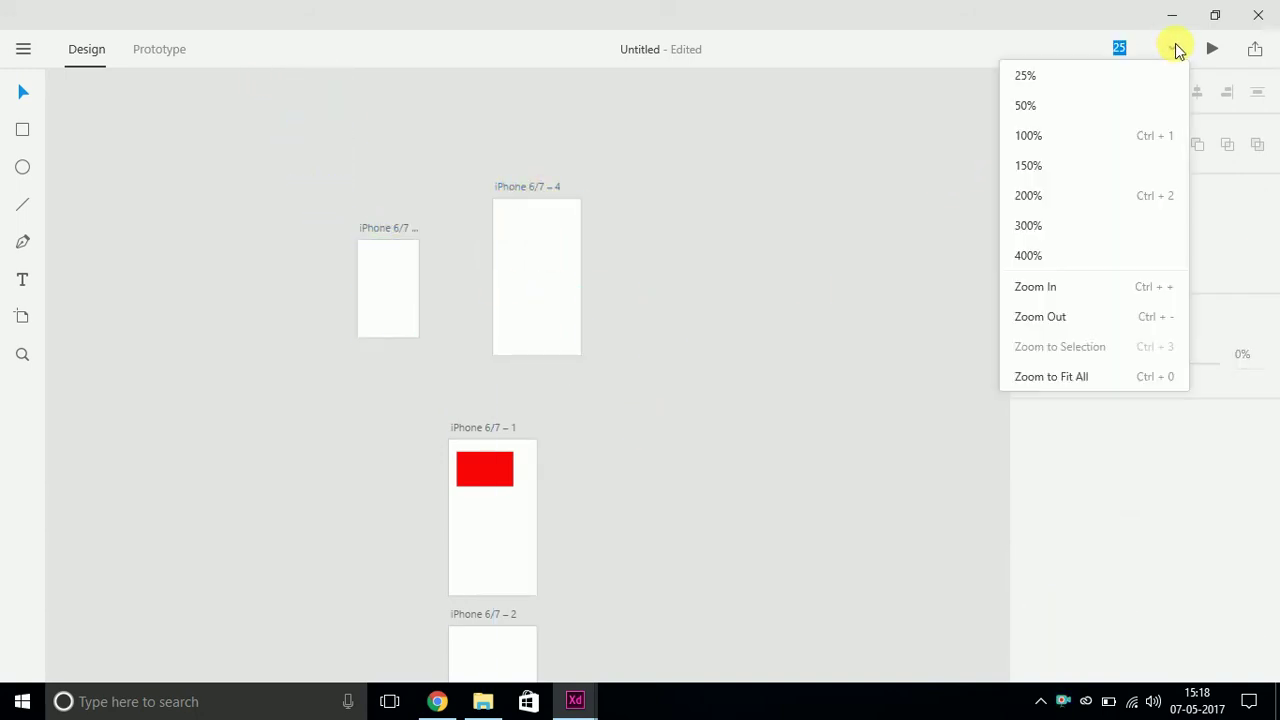
click(1131, 378)
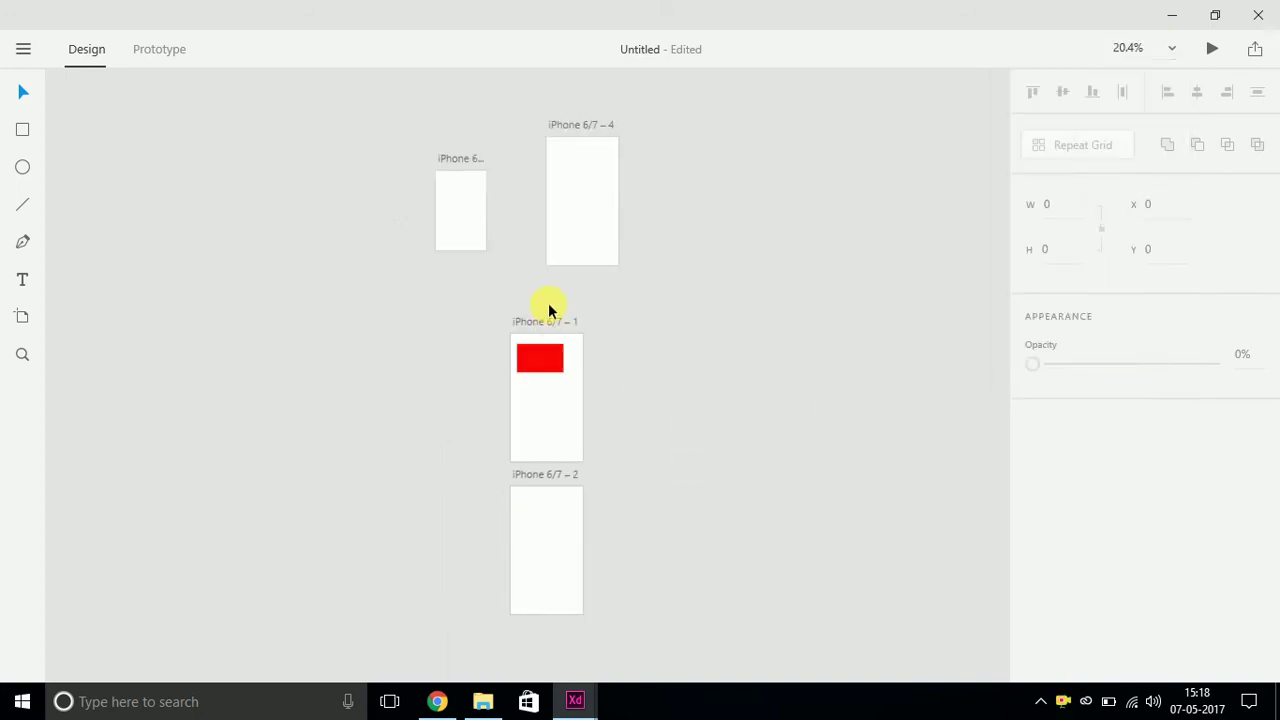
click(519, 321)
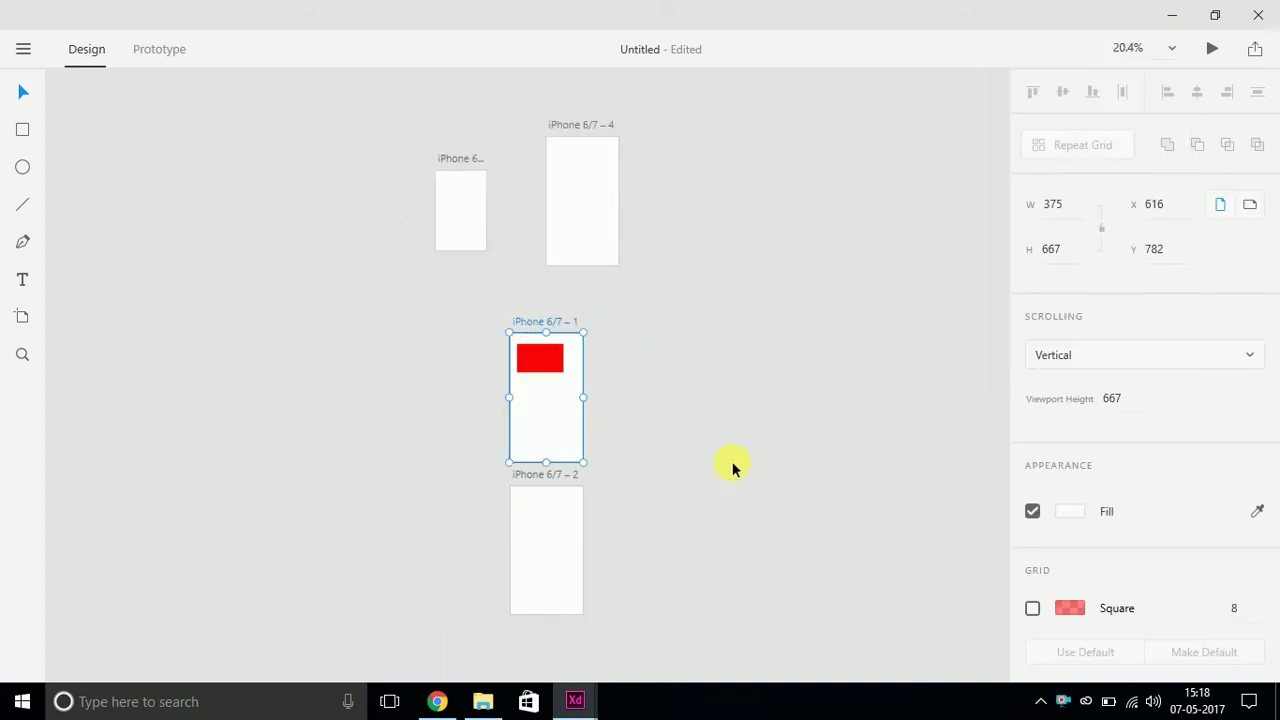
click(732, 468)
click(537, 322)
click(25, 356)
drag(495, 322, 606, 483)
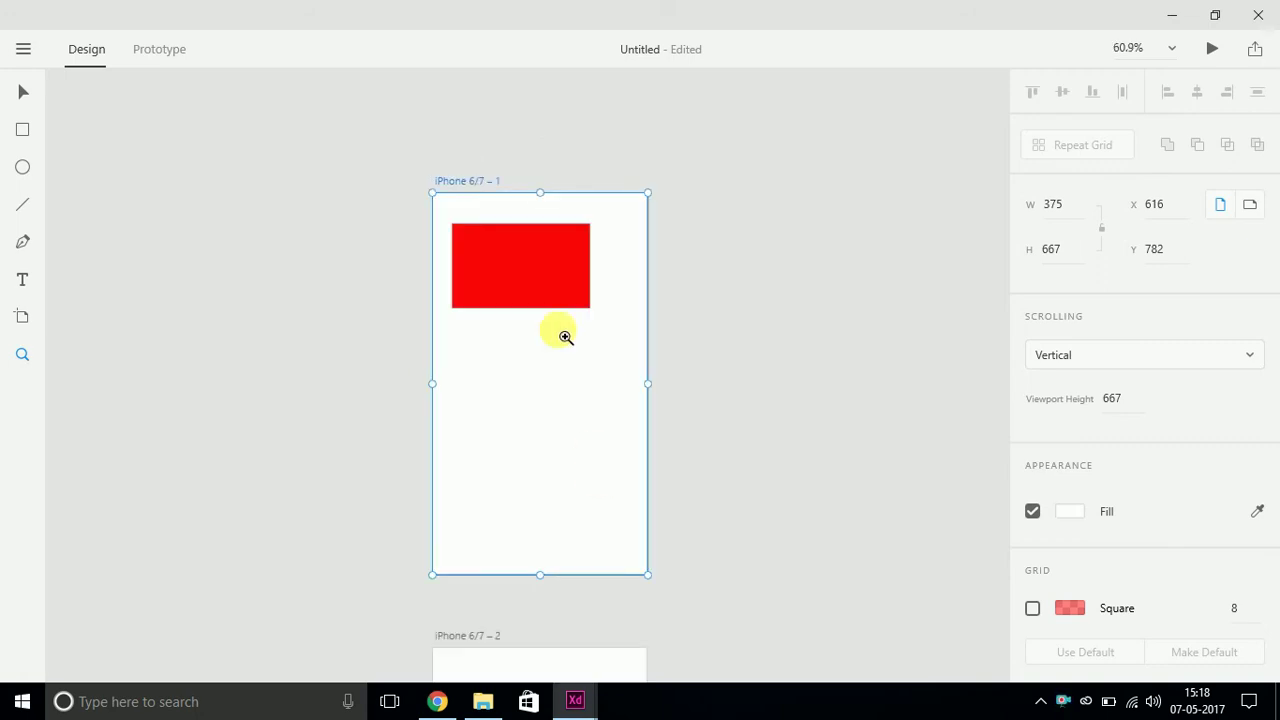
drag(455, 232, 606, 329)
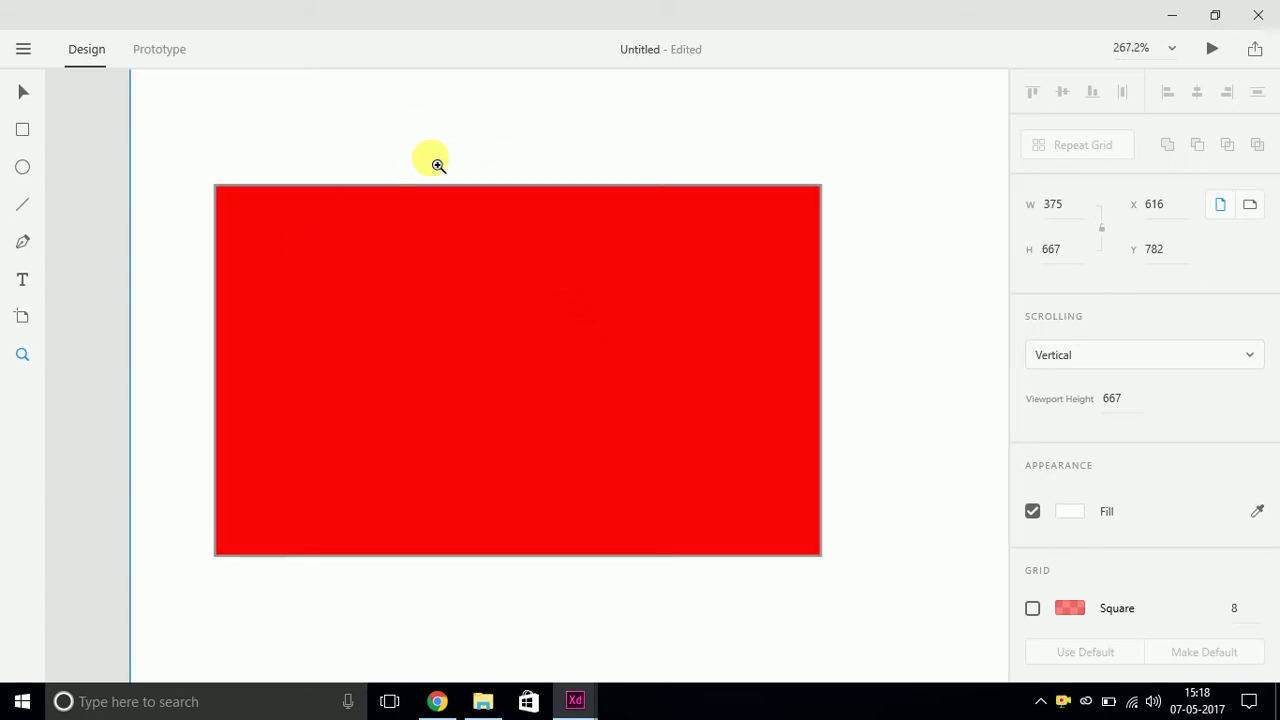
Step: Set the zoom level to 100% and practise zooming in and out on the red rectangle with the Zoom tool
click(1171, 49)
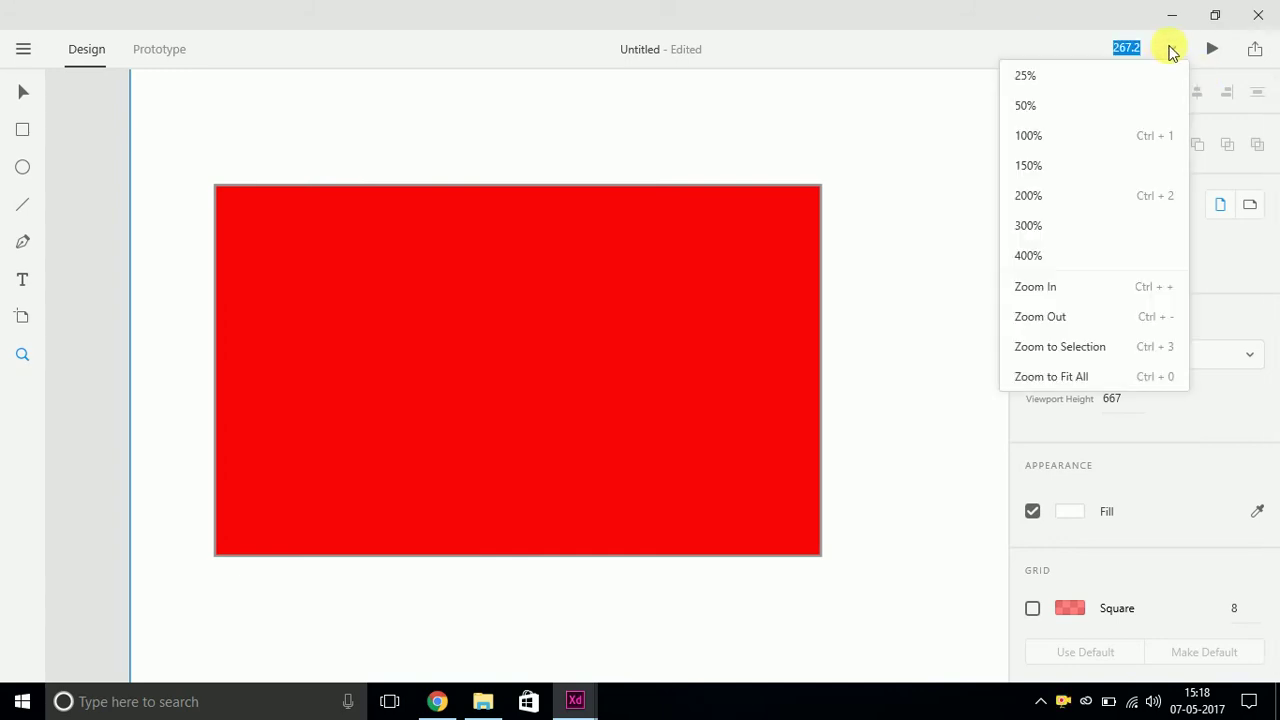
click(1051, 146)
click(514, 363)
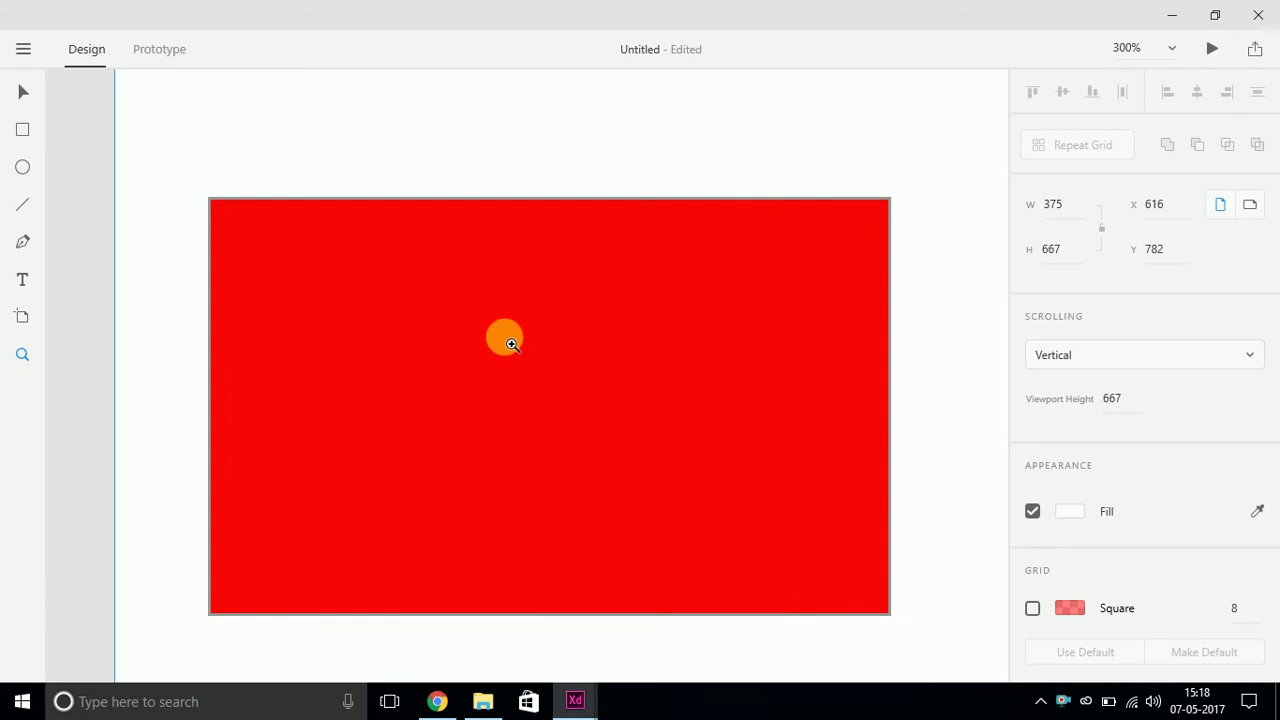
click(505, 340)
click(548, 337)
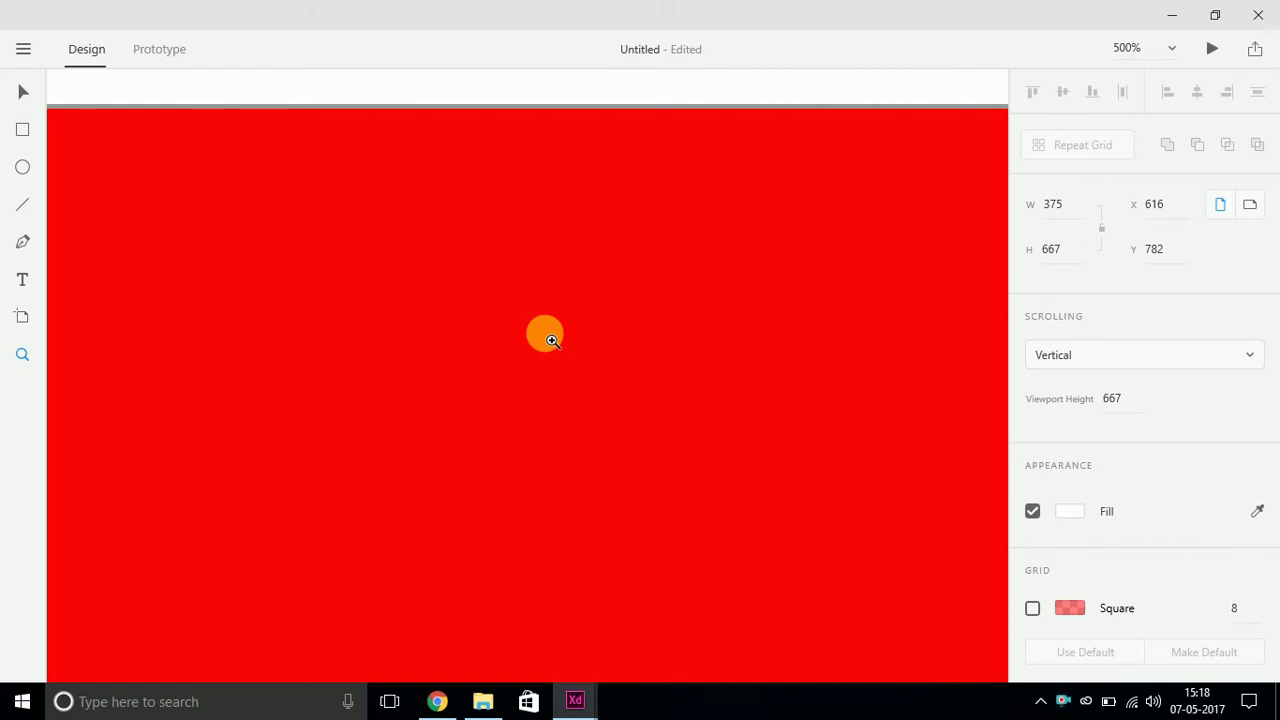
alt+click(551, 340)
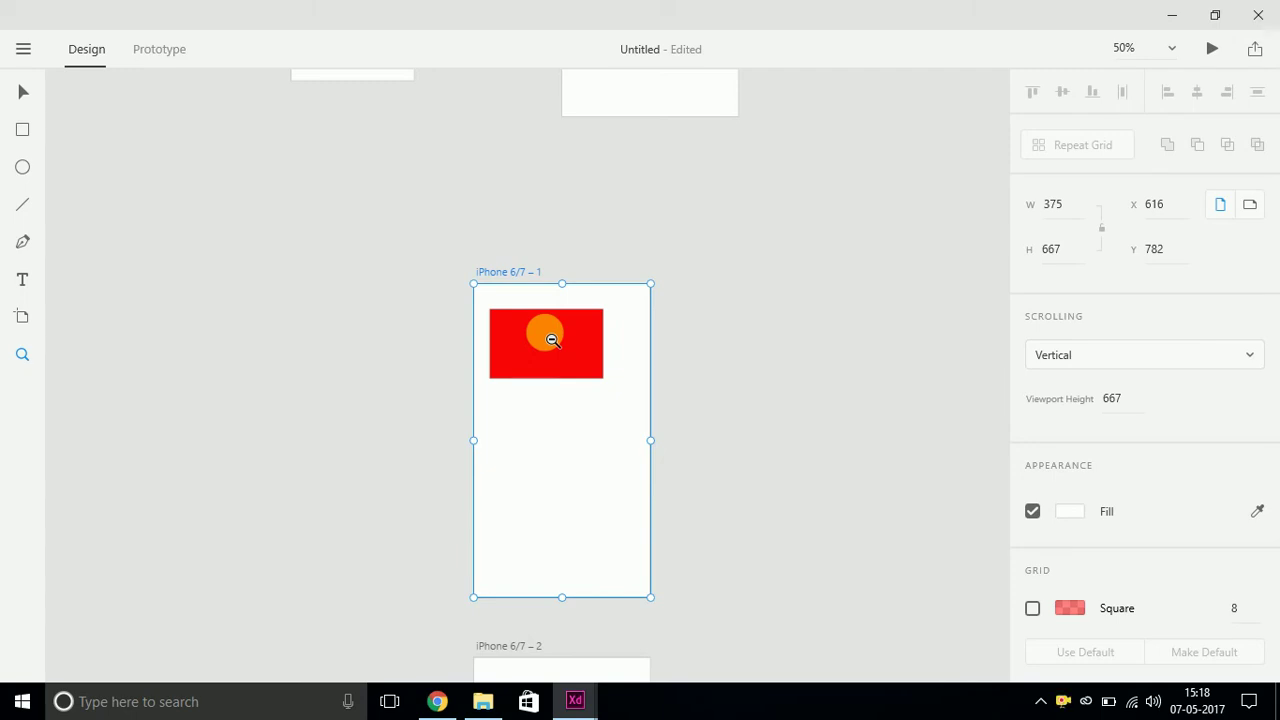
click(551, 340)
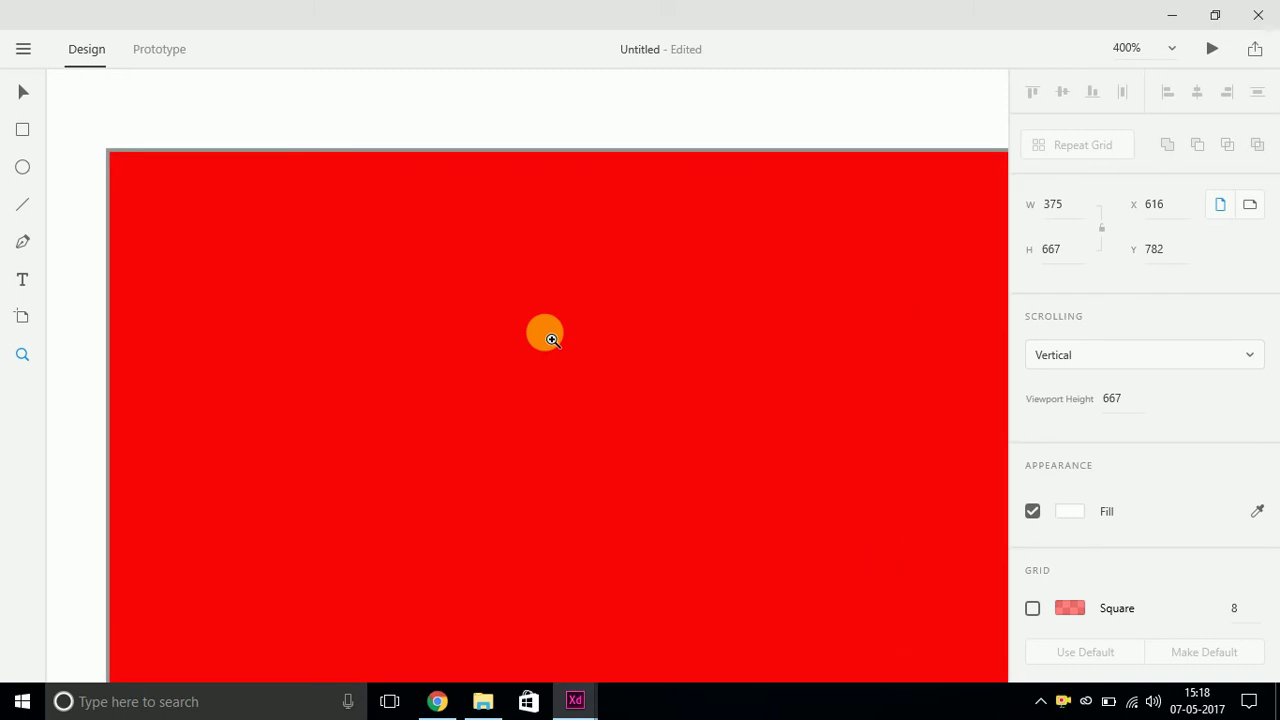
alt+click(551, 340)
alt+click(548, 336)
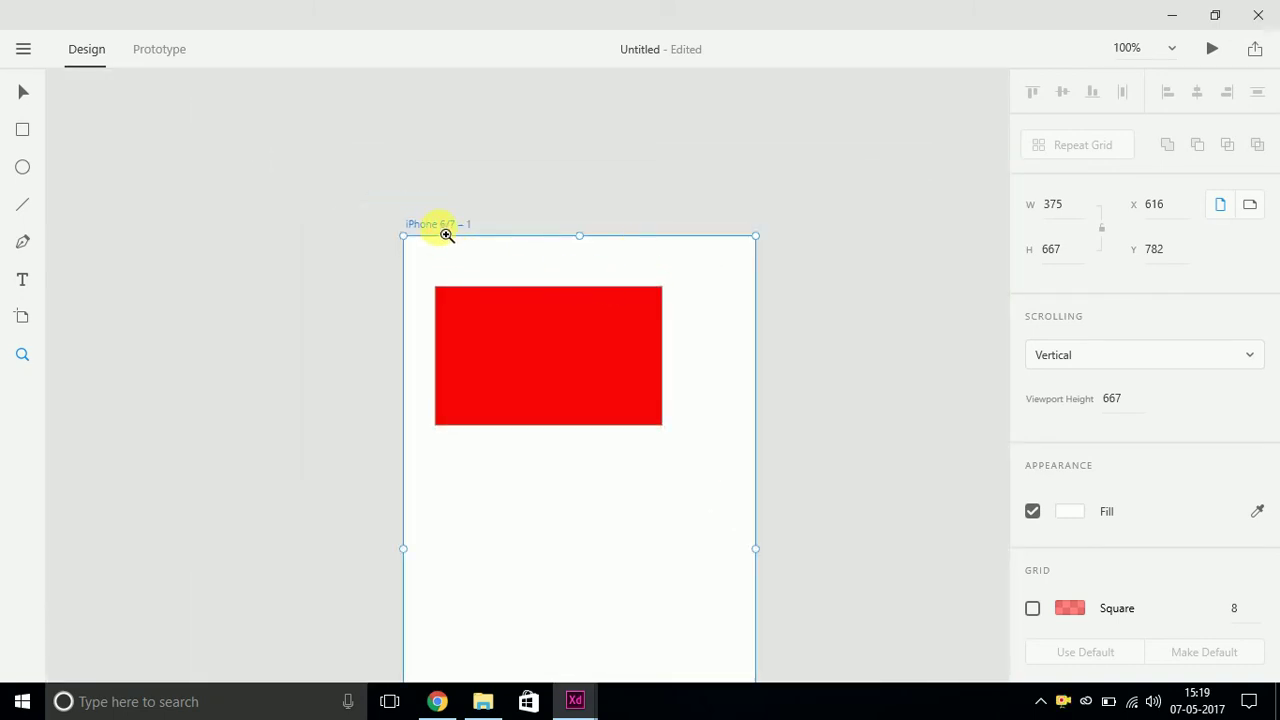
Step: Move artboard iPhone 6/7 – 1 with its red rectangle to about X 469, Y 702
click(22, 92)
drag(438, 224, 302, 150)
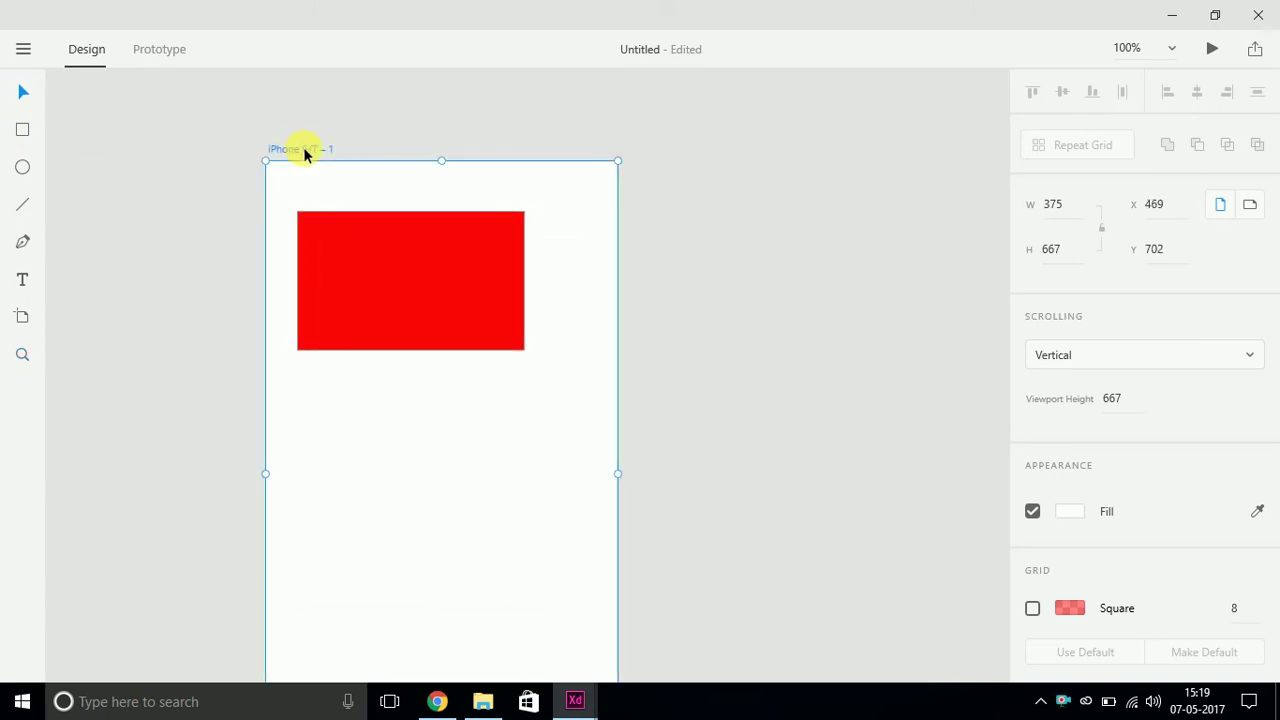
right_click(303, 147)
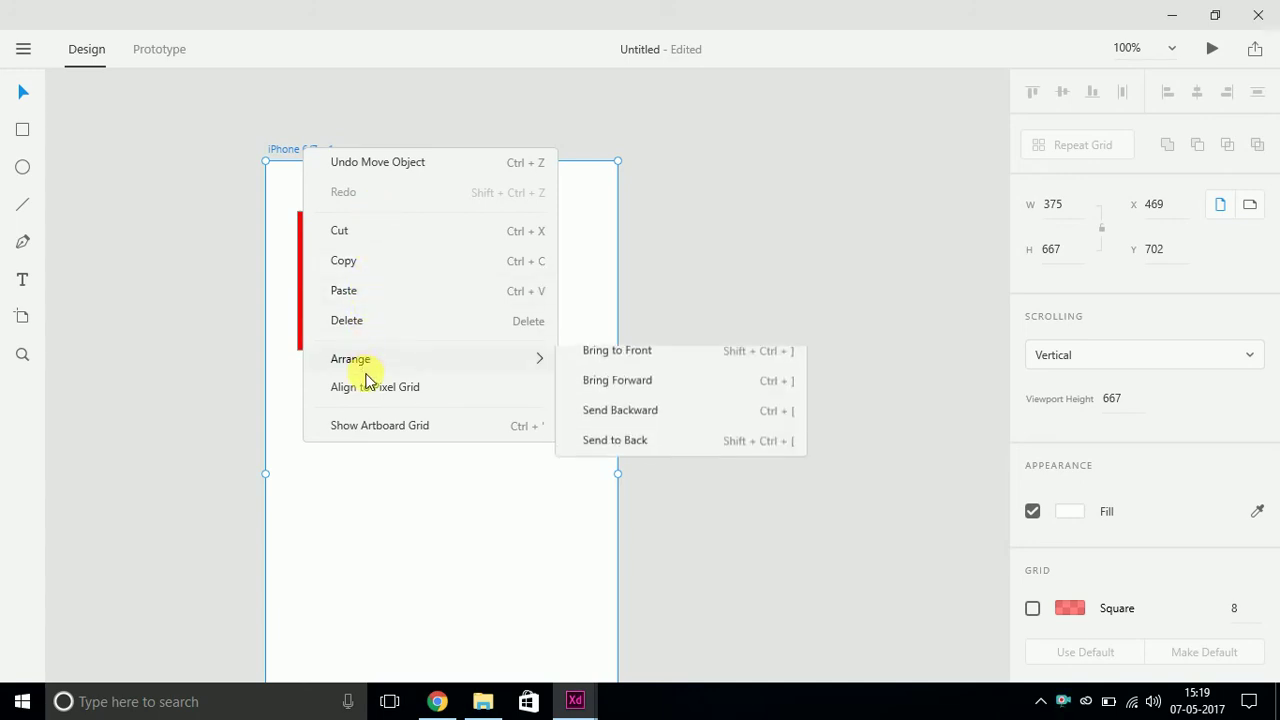
click(267, 150)
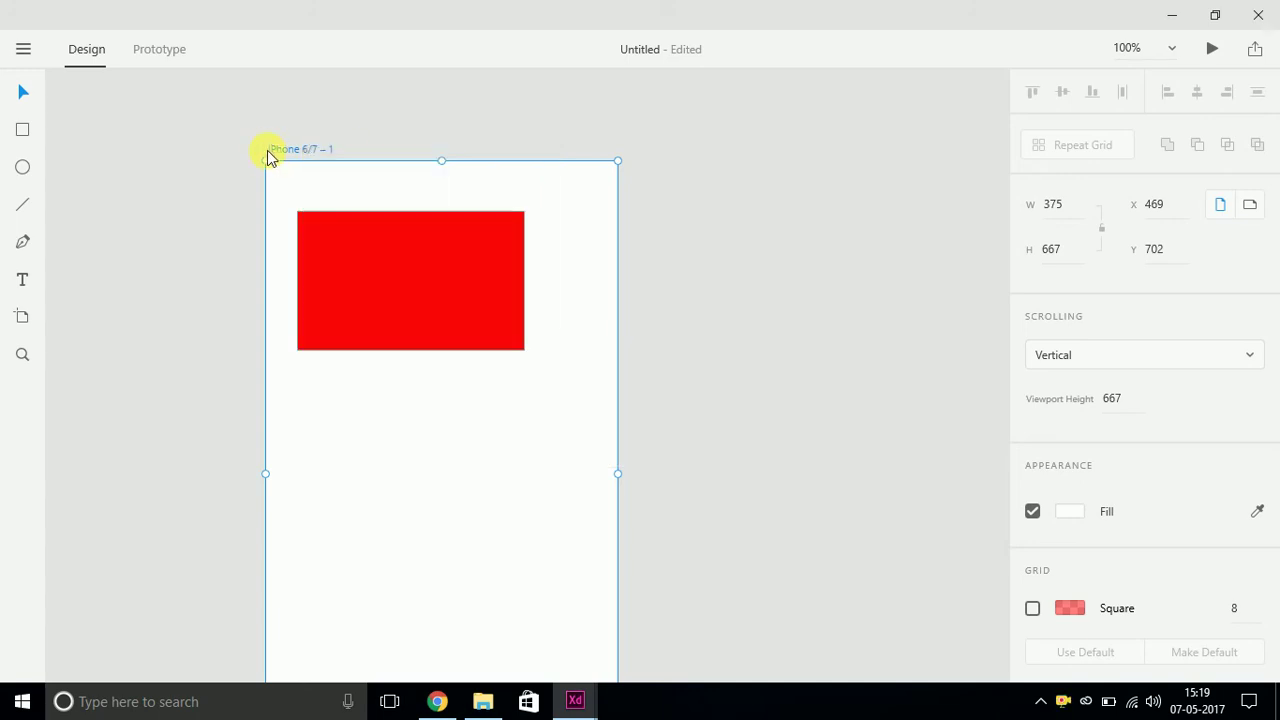
double_click(296, 151)
click(266, 153)
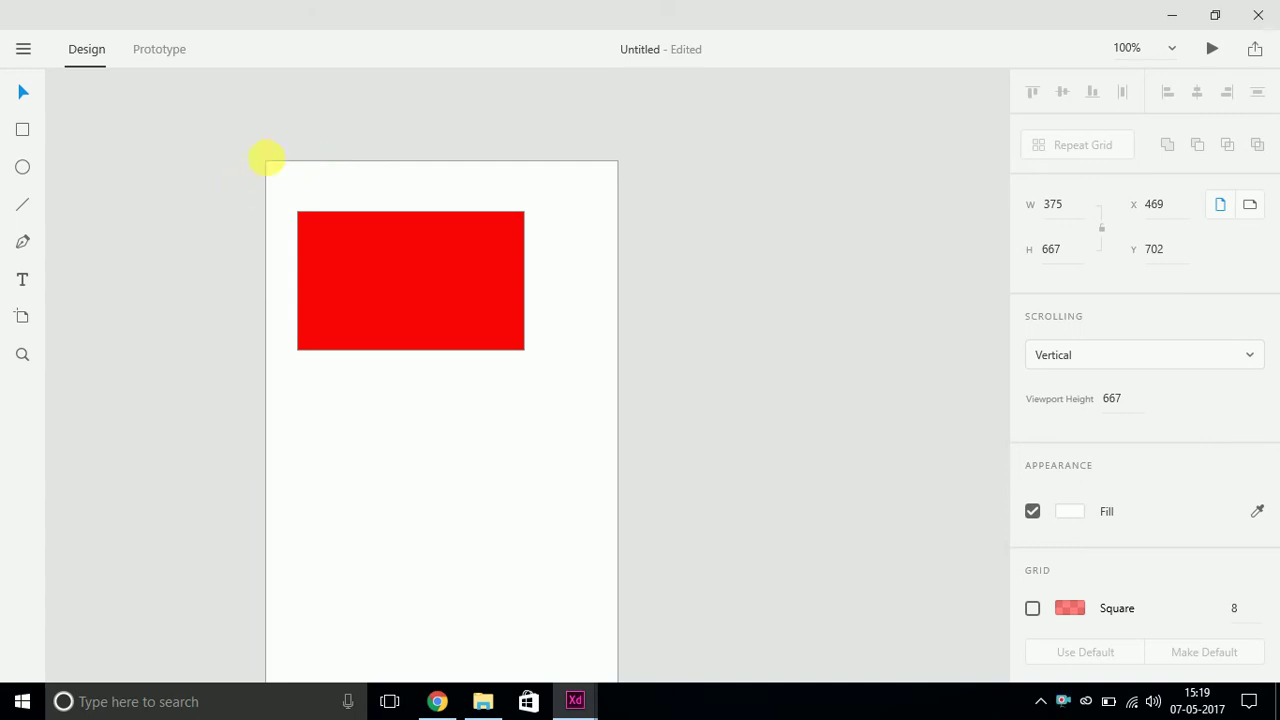
right_click(310, 146)
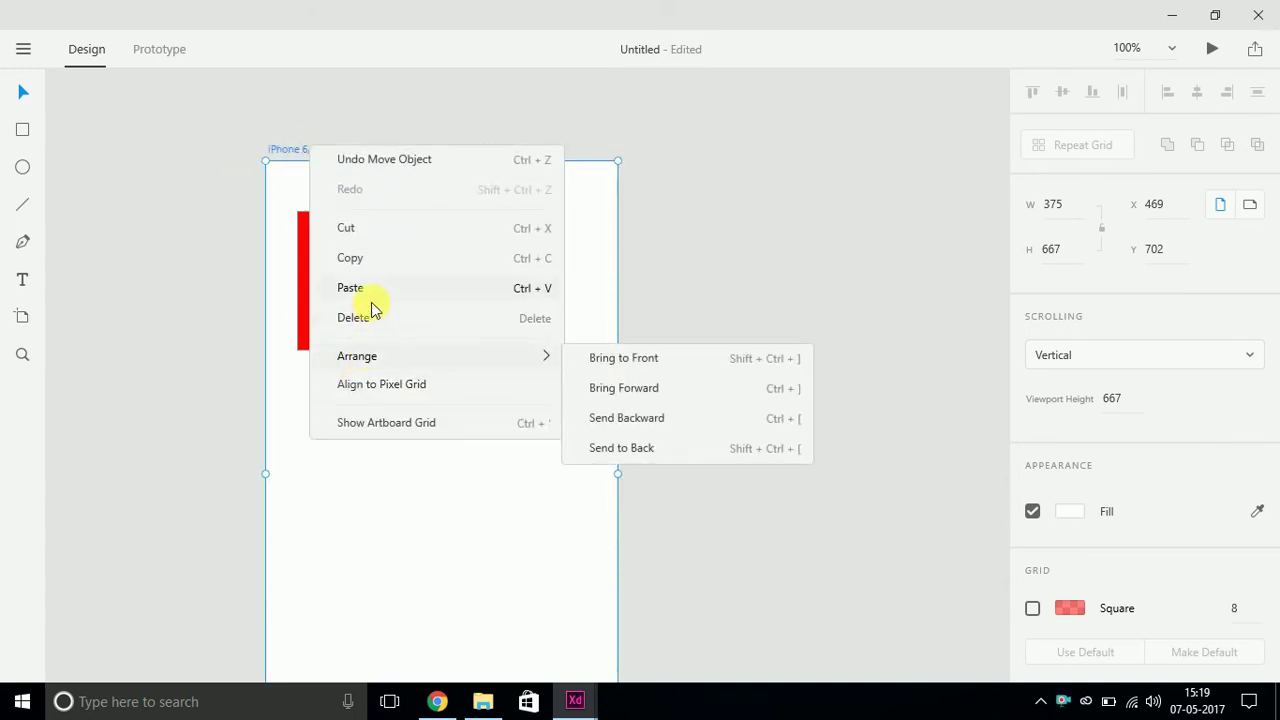
click(295, 144)
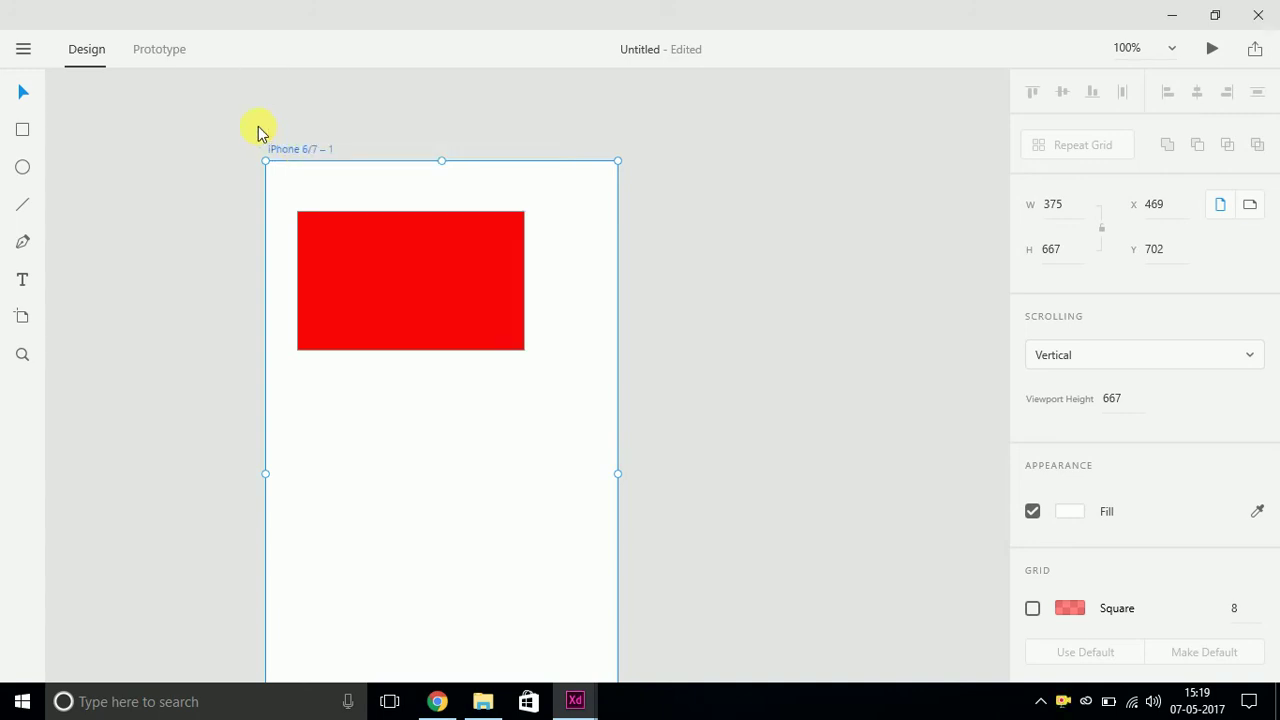
double_click(279, 148)
click(306, 155)
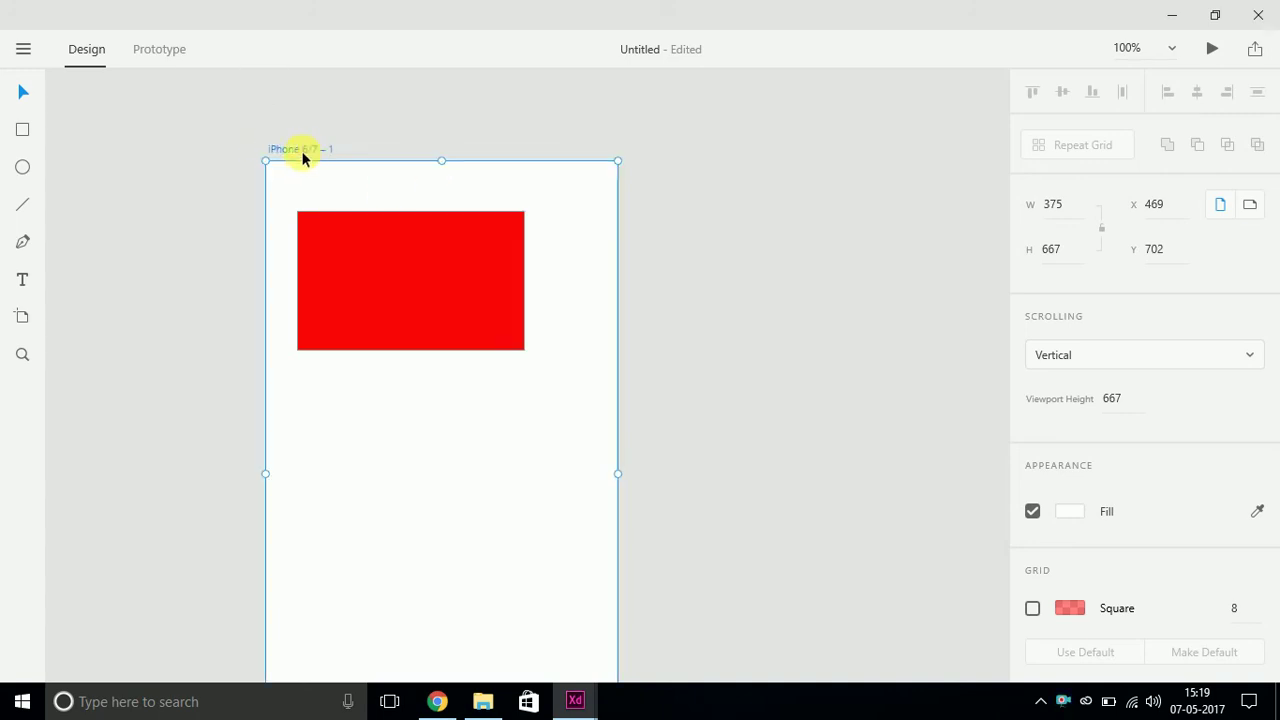
click(304, 146)
Step: Rename artboard iPhone 6/7 – 1 as "working with artboard"
double_click(306, 150)
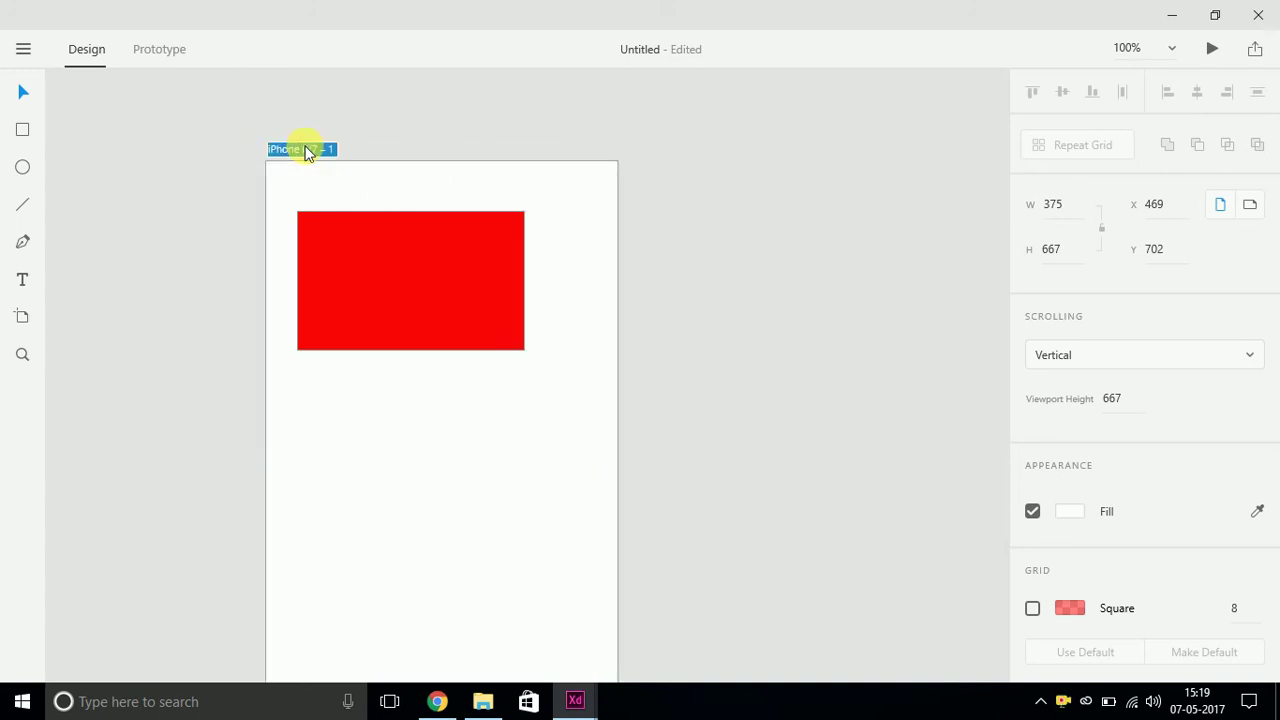
text(f)
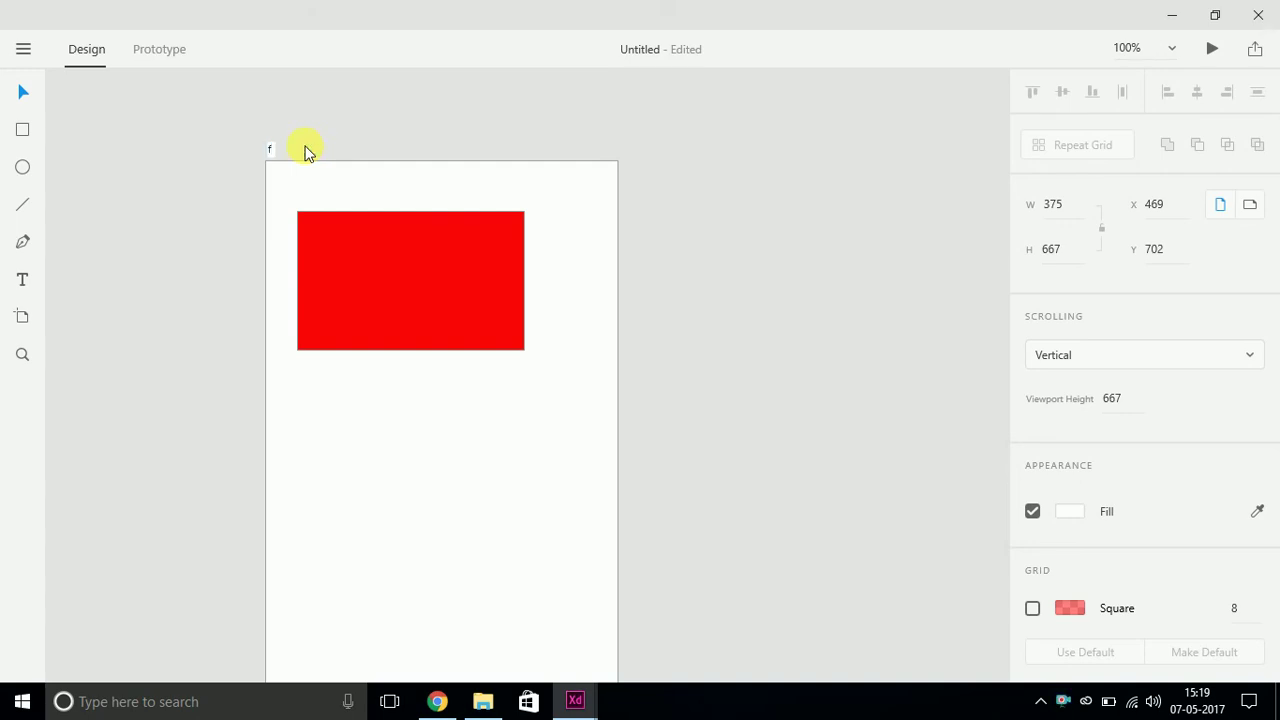
text(working with ae)
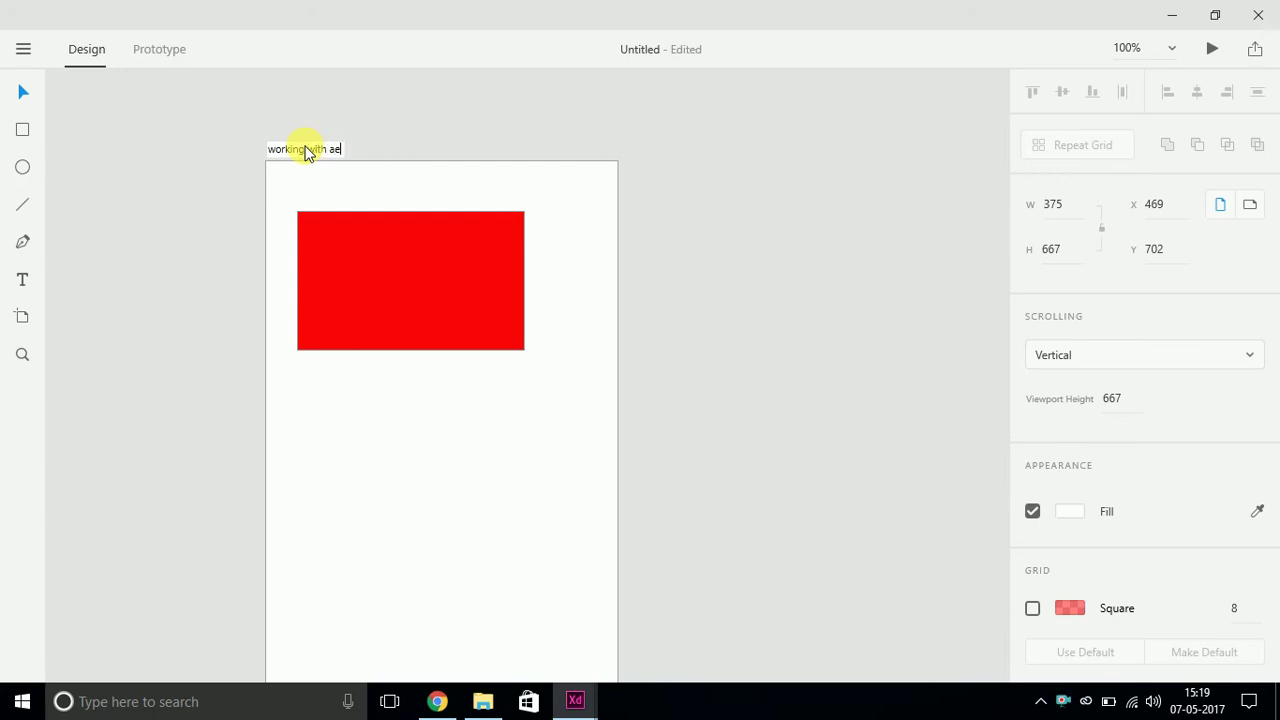
text(t)
key(BackSpace)
key(BackSpace)
text(rtboard)
click(380, 97)
click(322, 150)
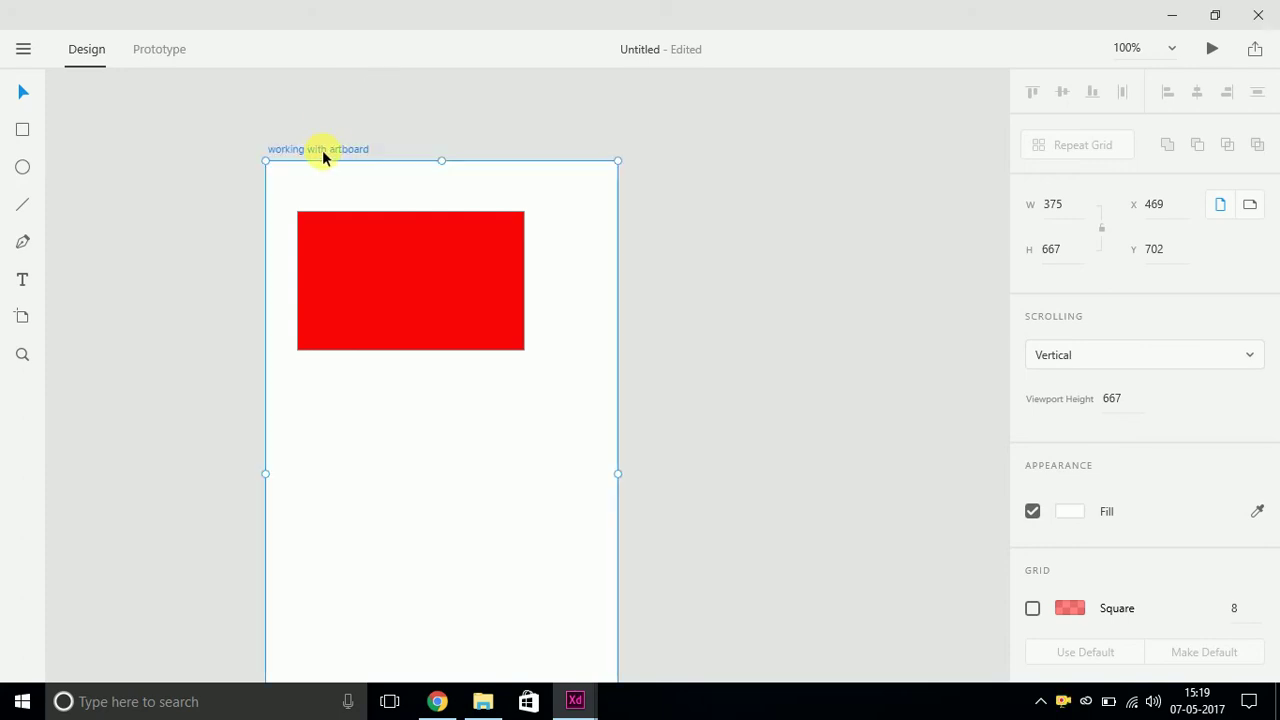
Step: Rename artboard "working with artboard" as "dfdfd"
double_click(306, 148)
click(306, 148)
double_click(310, 150)
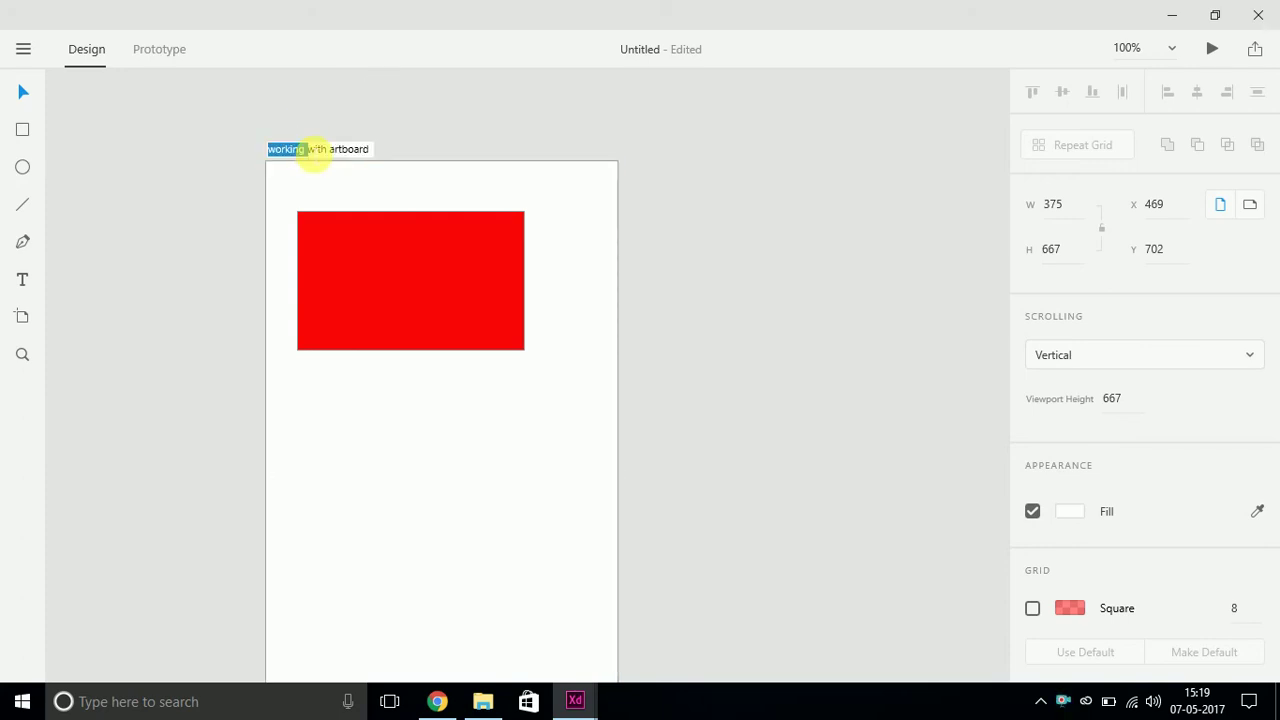
click(521, 145)
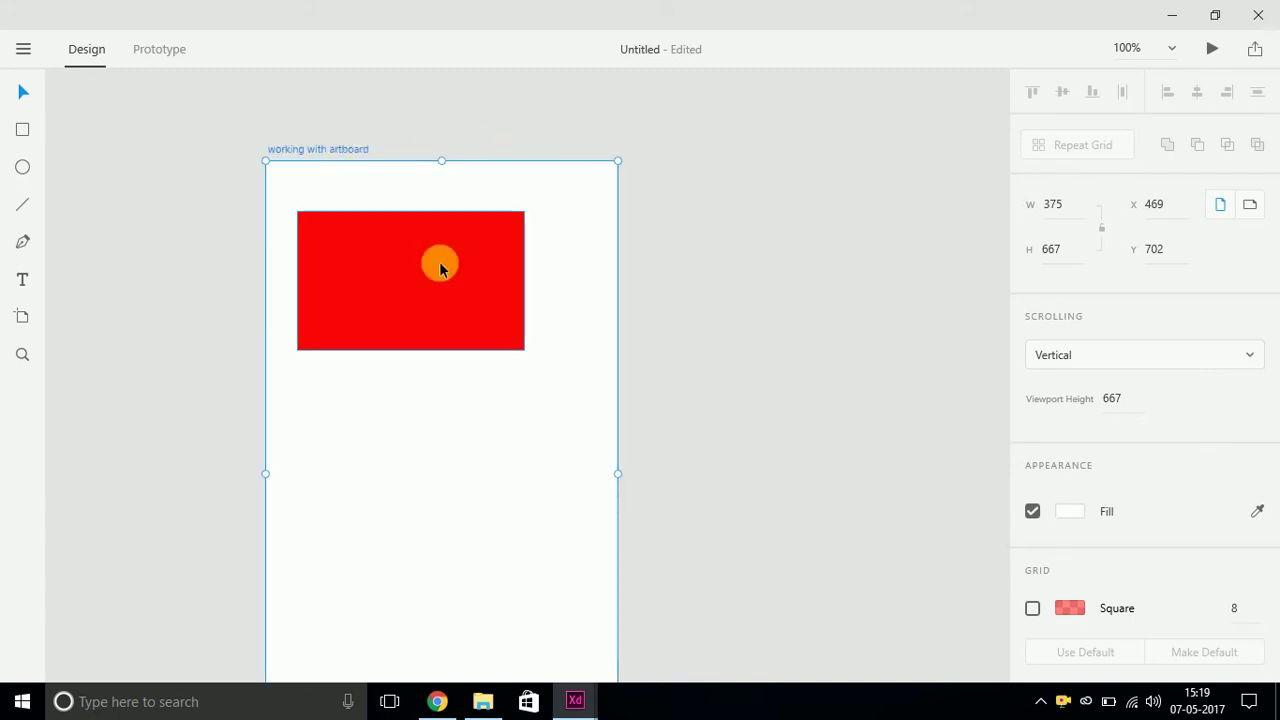
double_click(314, 148)
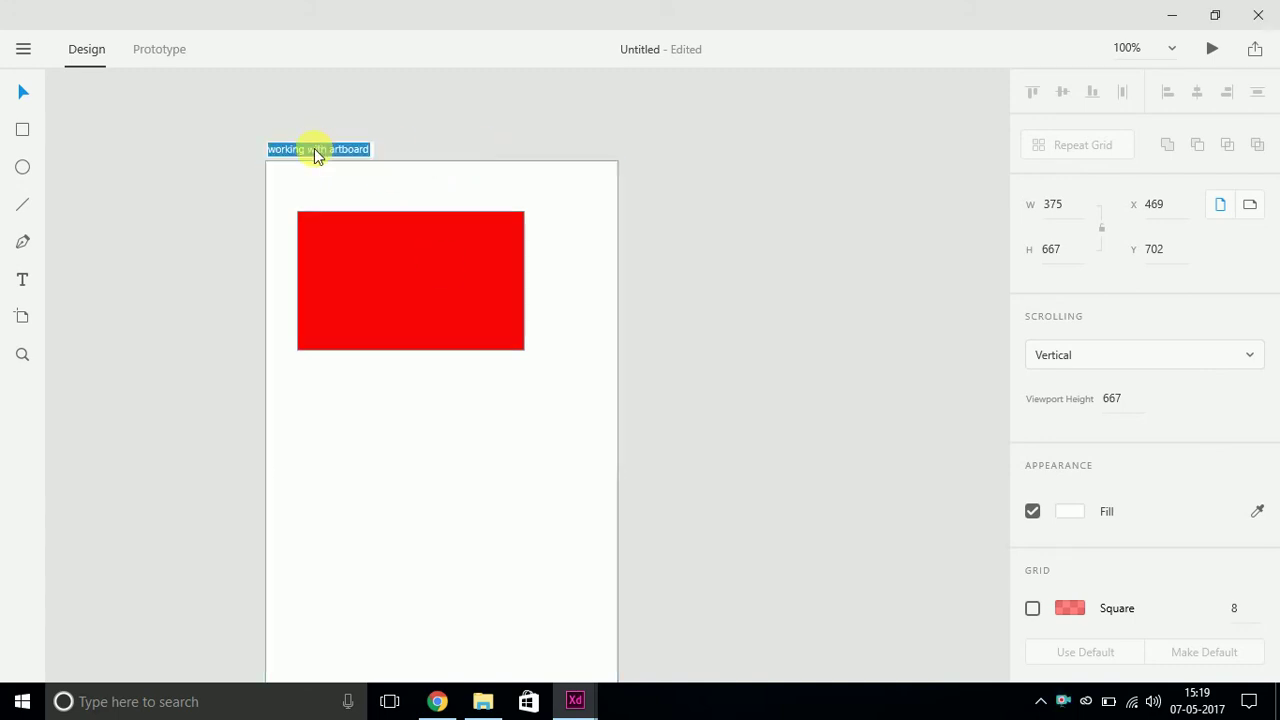
text(dfdfd)
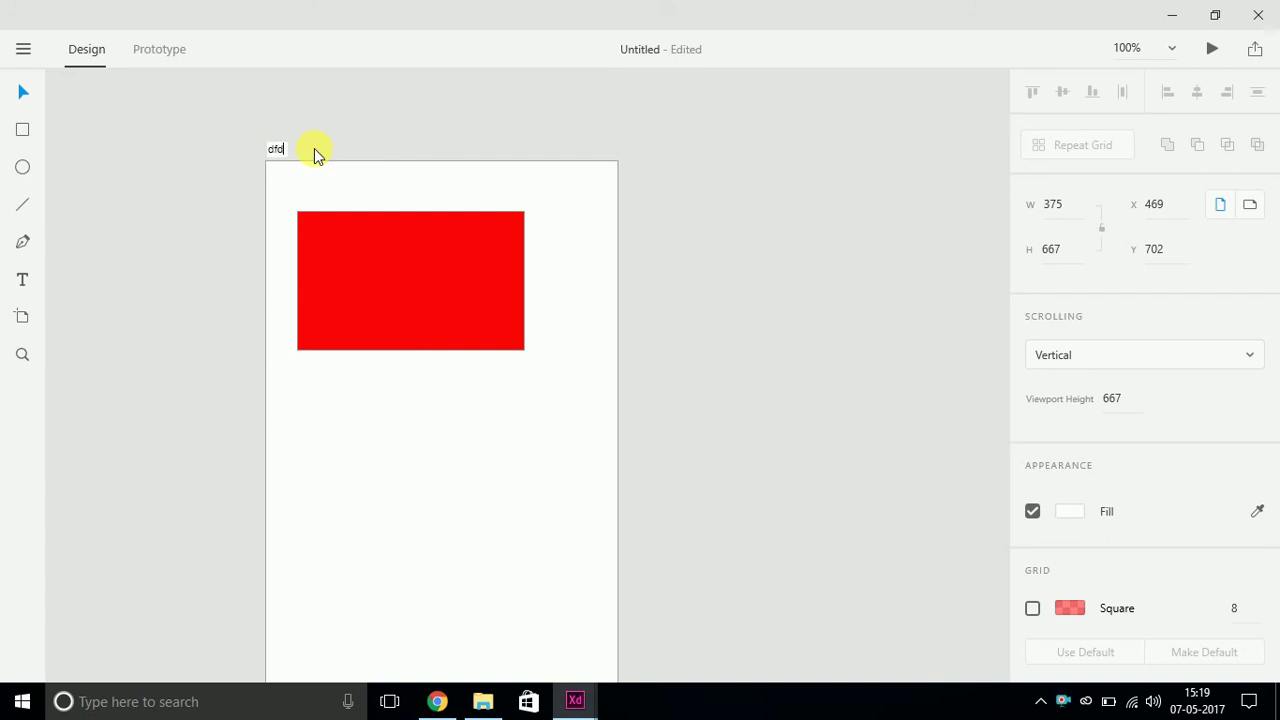
click(437, 150)
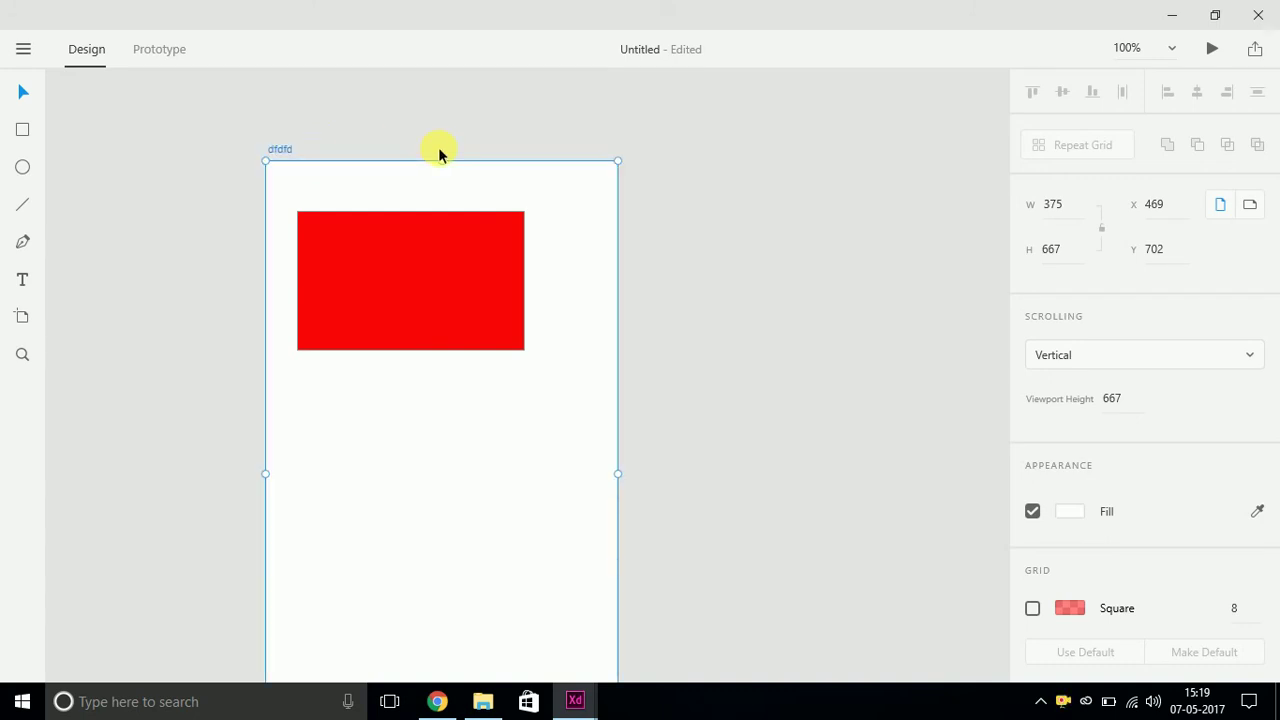
Step: Fit all artboards in the view and move artboard dfdfd directly below iPhone 6/7 – 4, with their side edges aligned
click(1173, 50)
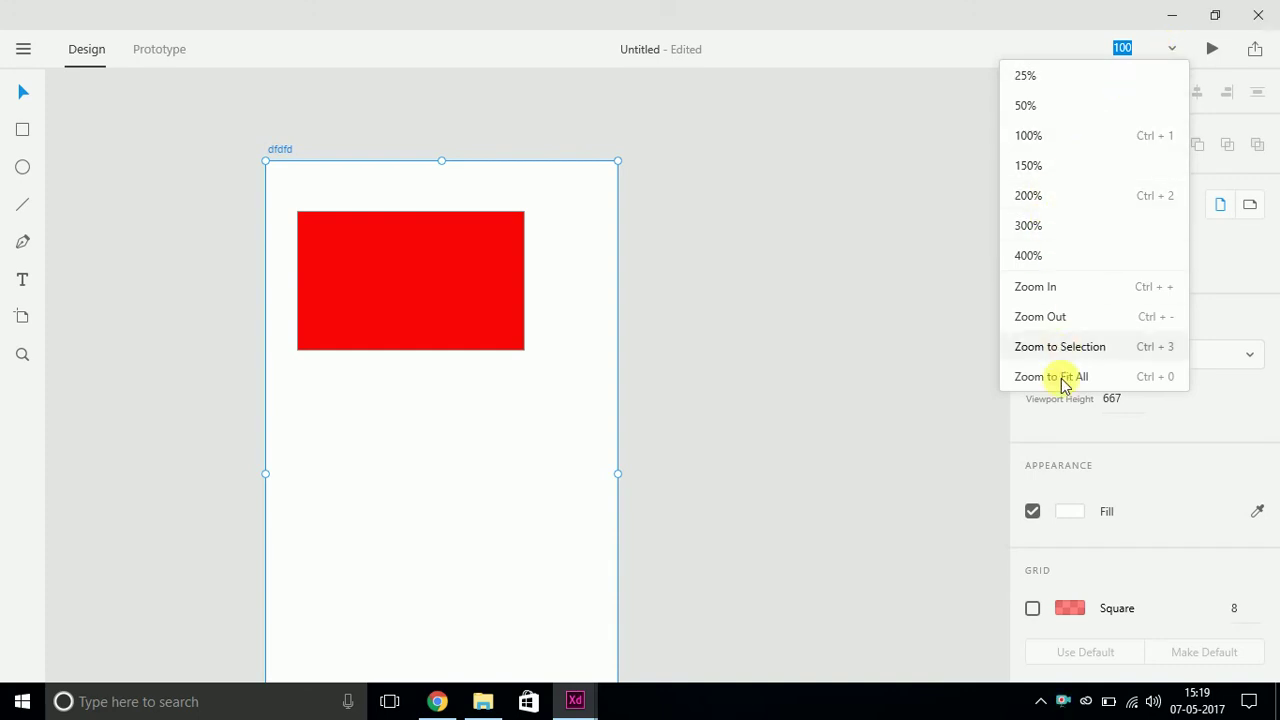
click(807, 416)
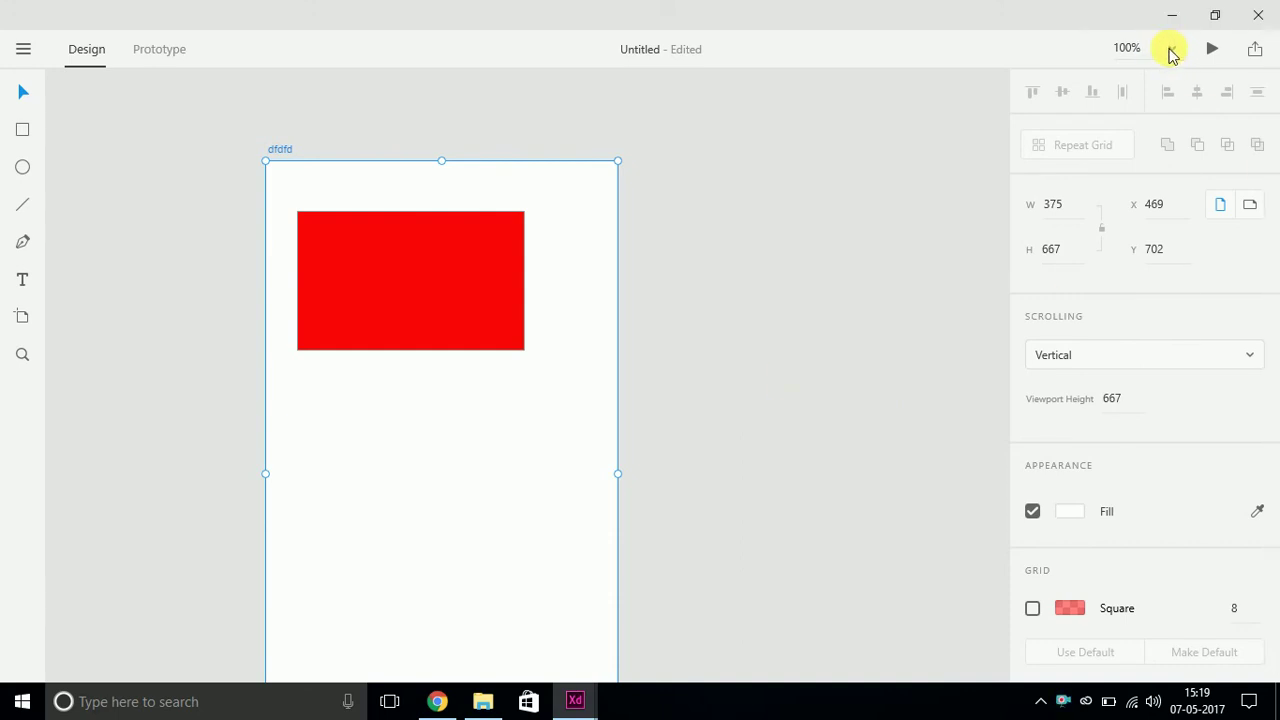
click(1171, 48)
click(1066, 380)
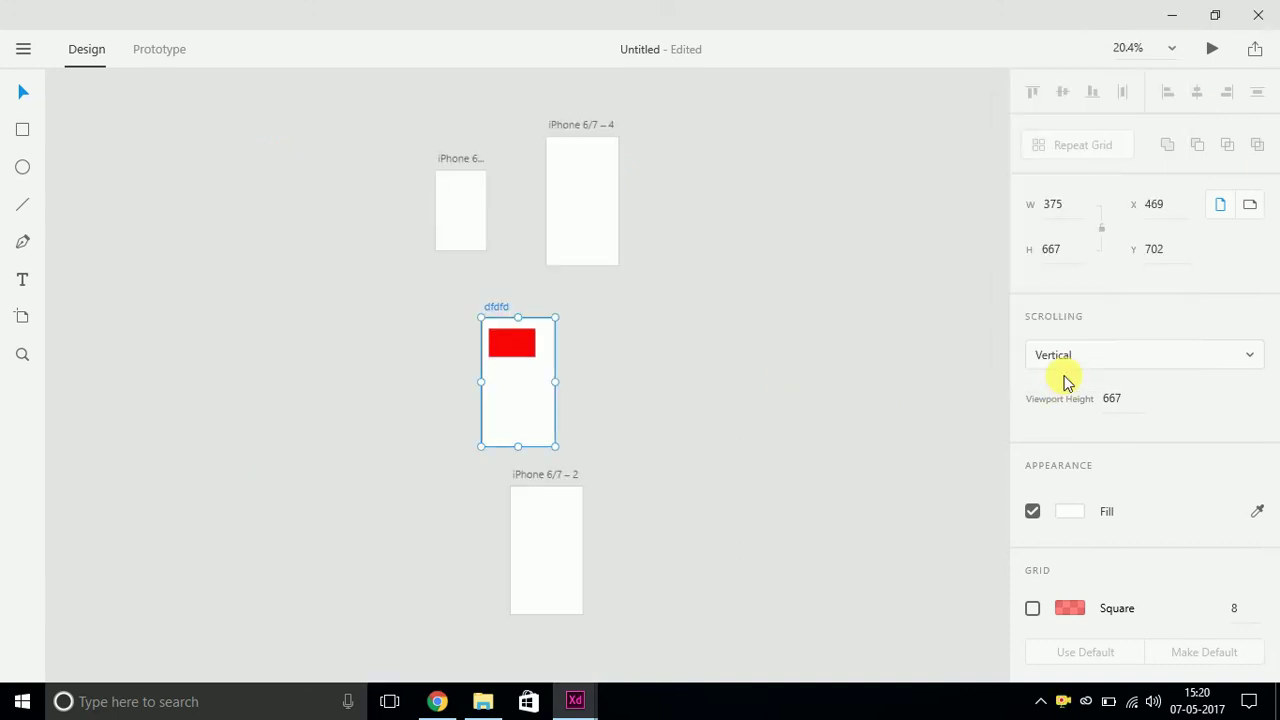
click(760, 360)
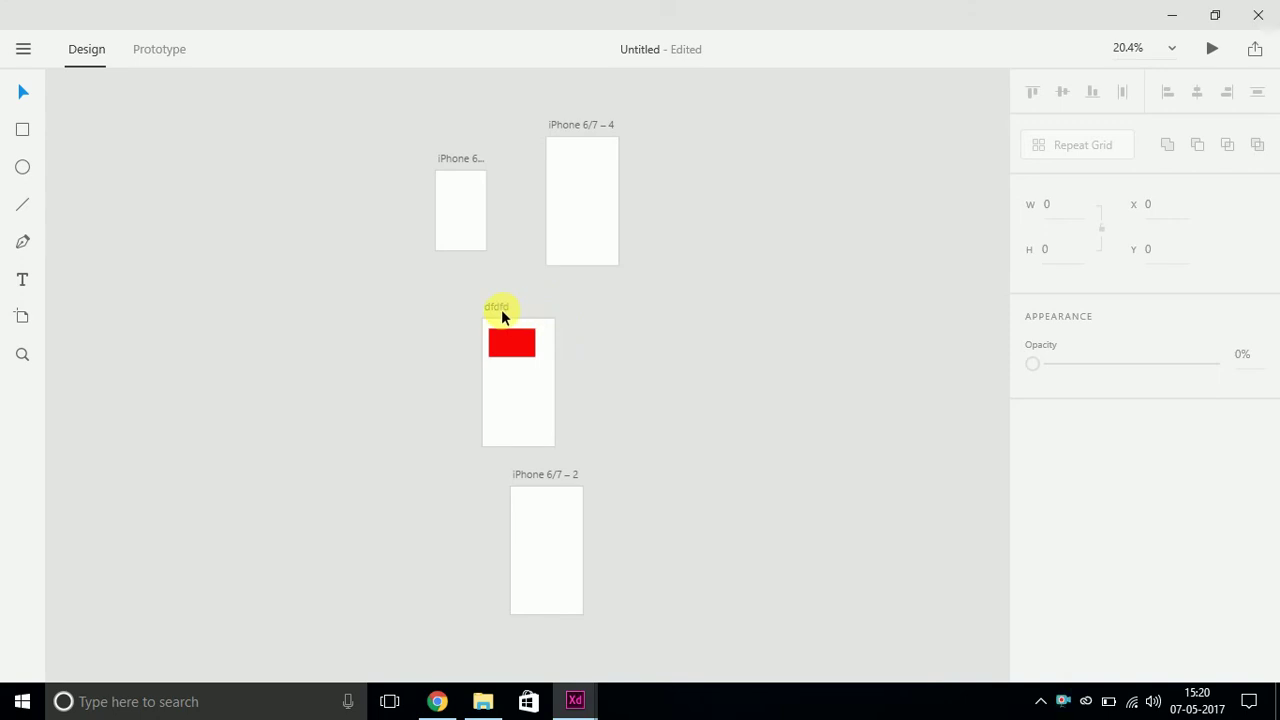
drag(503, 316, 567, 313)
Step: Zoom to the red rectangle in artboard dfdfd as the selection, and zoom back out to 25%
click(588, 347)
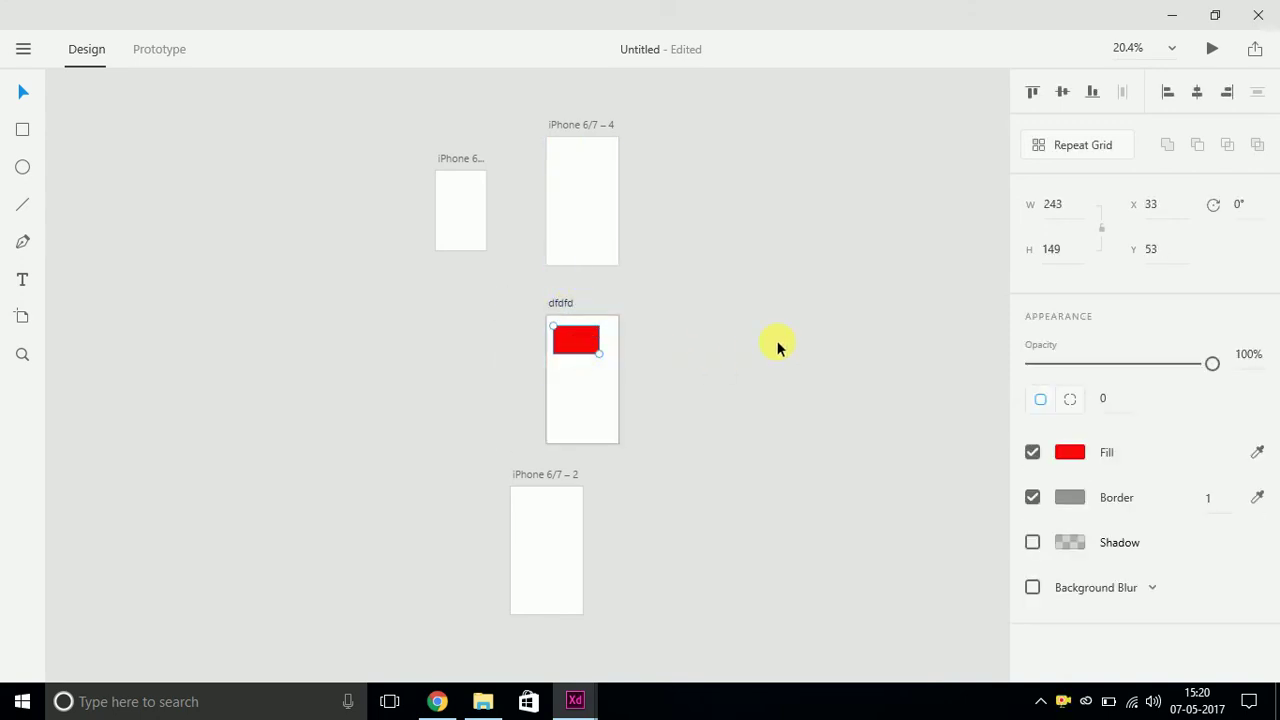
key(ctrl+3)
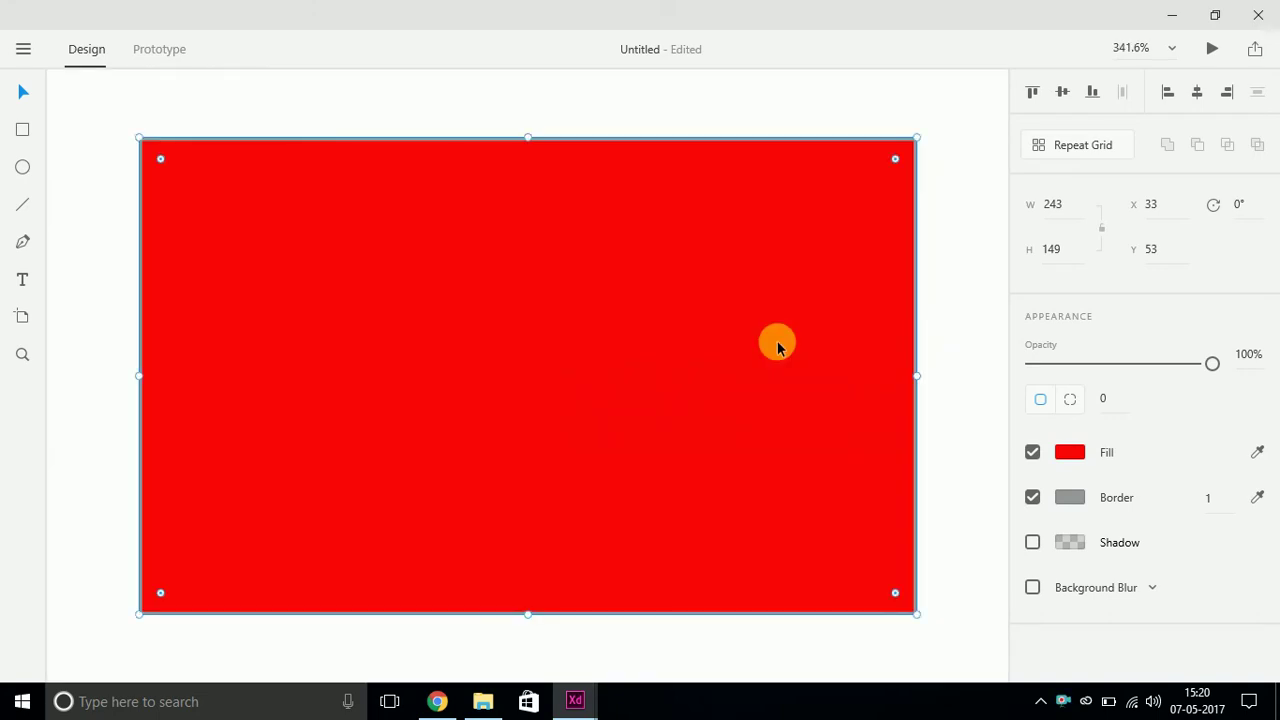
key(ctrl+minus)
key(ctrl+minus)
key(ctrl+minus)
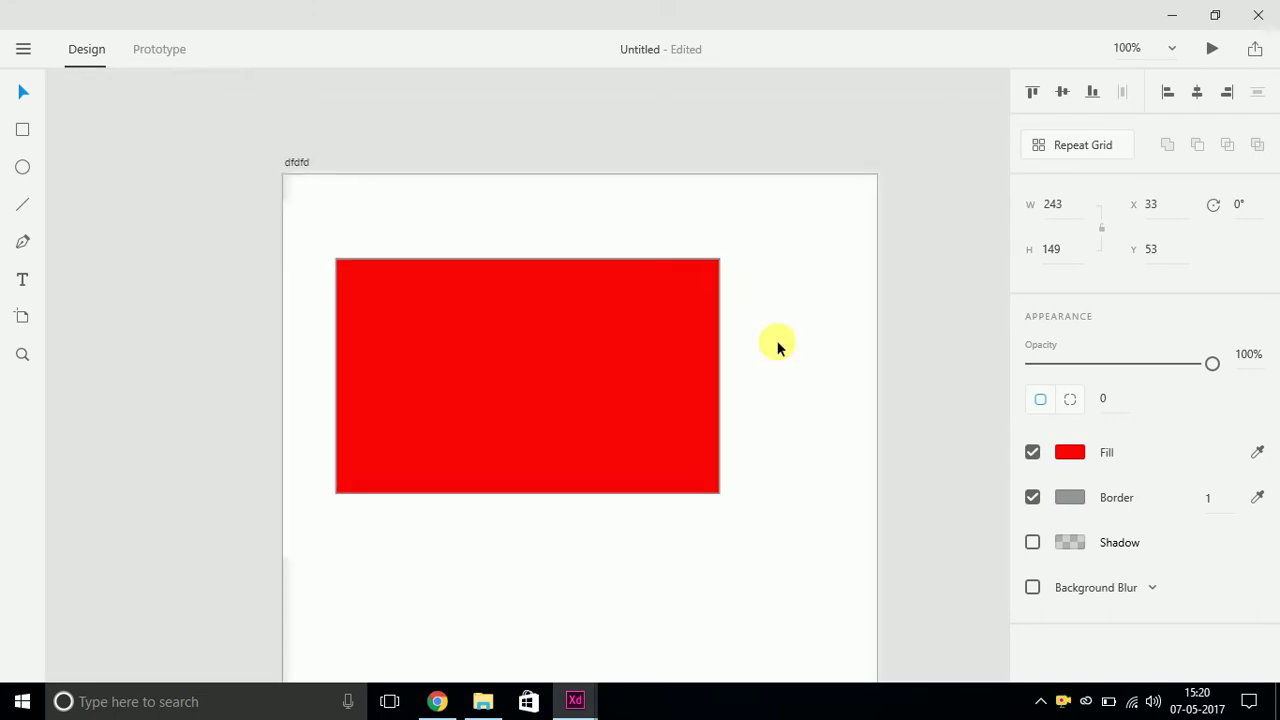
click(777, 316)
scroll(808, 430, up, 5)
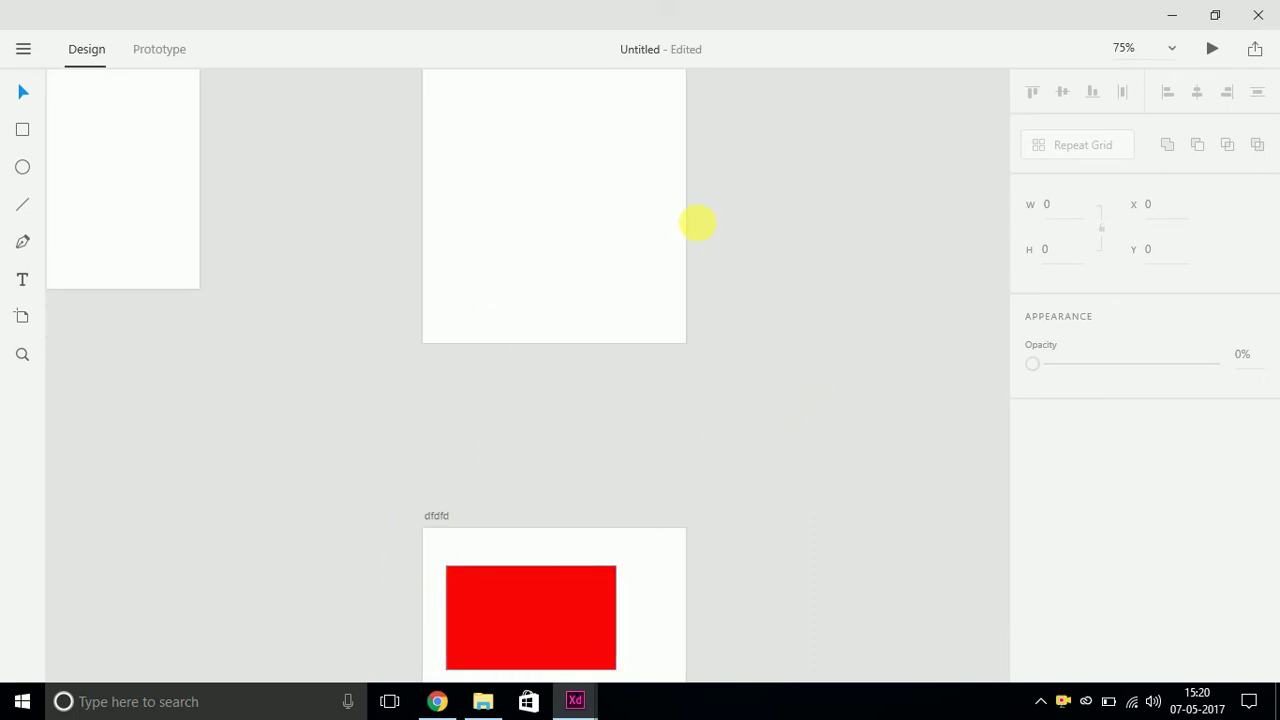
drag(697, 220, 680, 551)
key(ctrl+minus)
key(ctrl+minus)
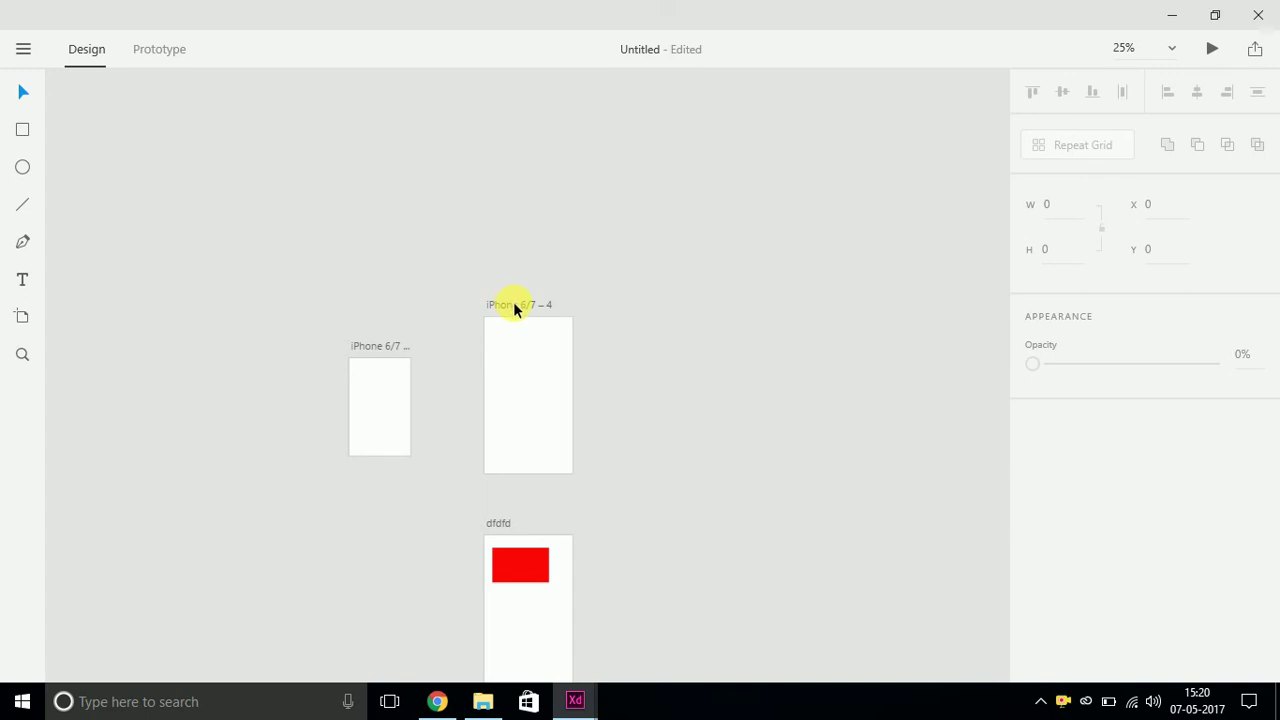
Step: Select artboard iPhone 6/7 – 4 and zoom the view to it
click(513, 305)
key(ctrl+3)
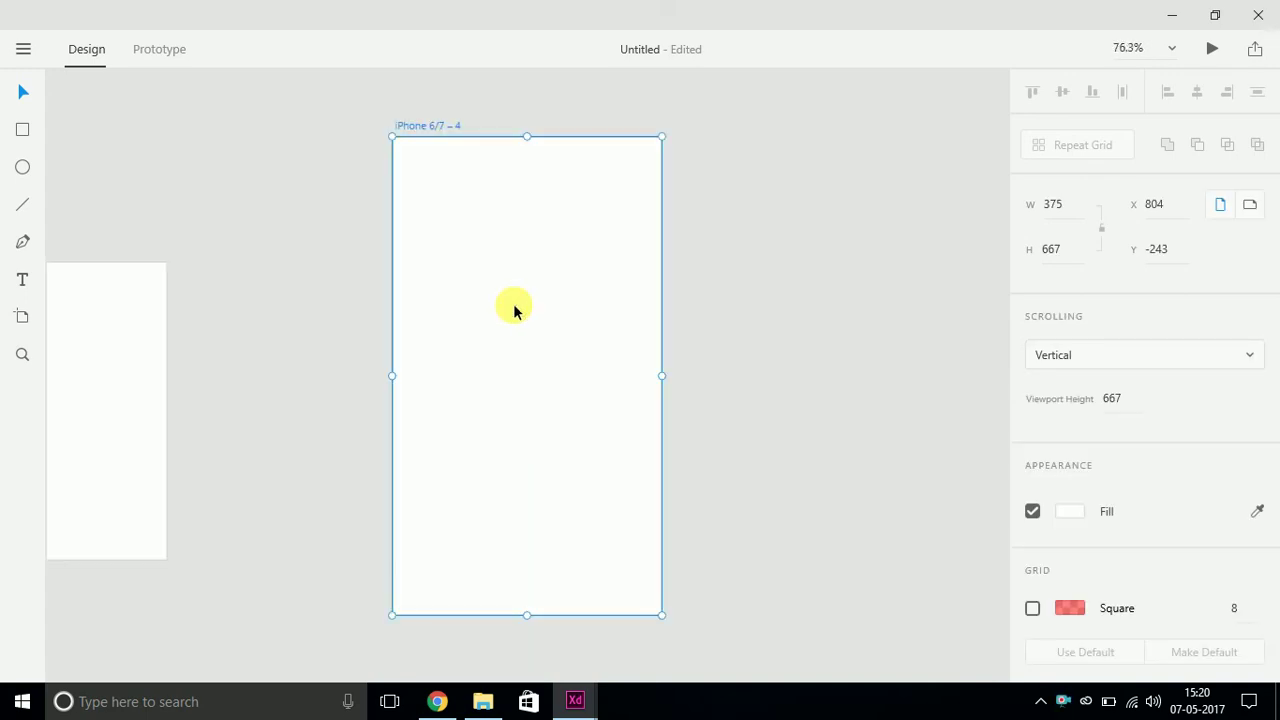
click(420, 124)
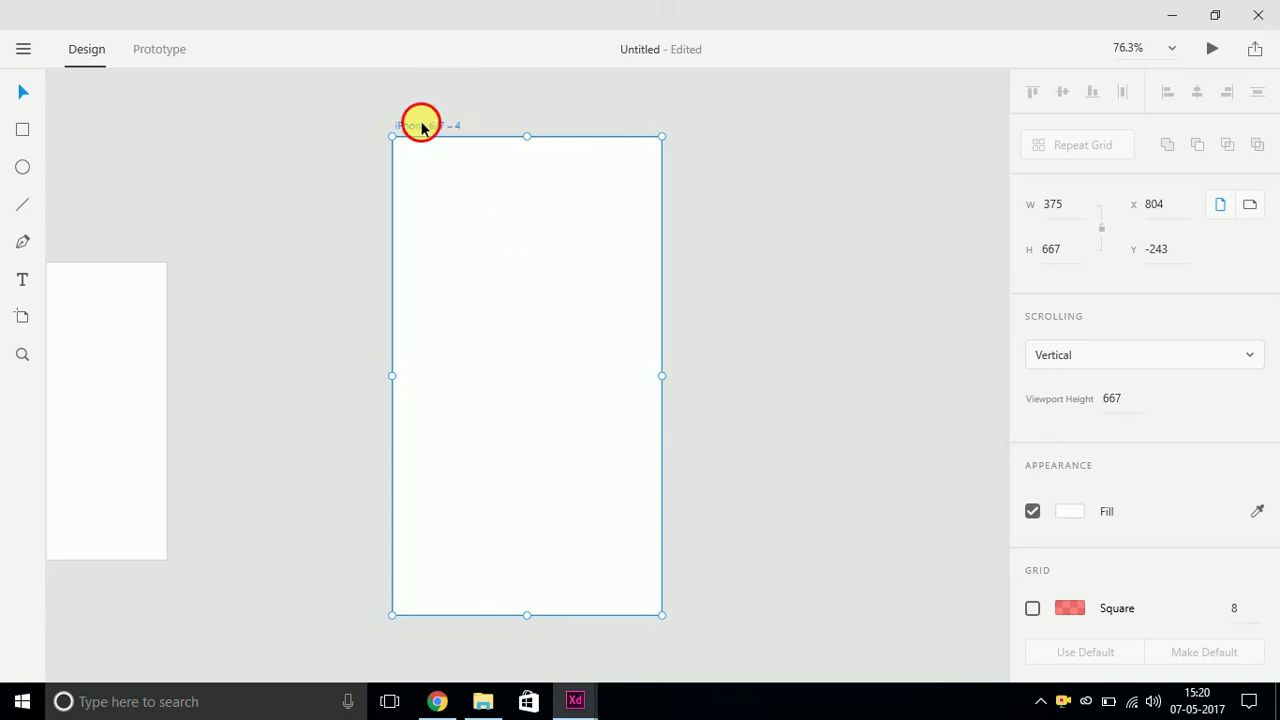
drag(297, 223, 677, 226)
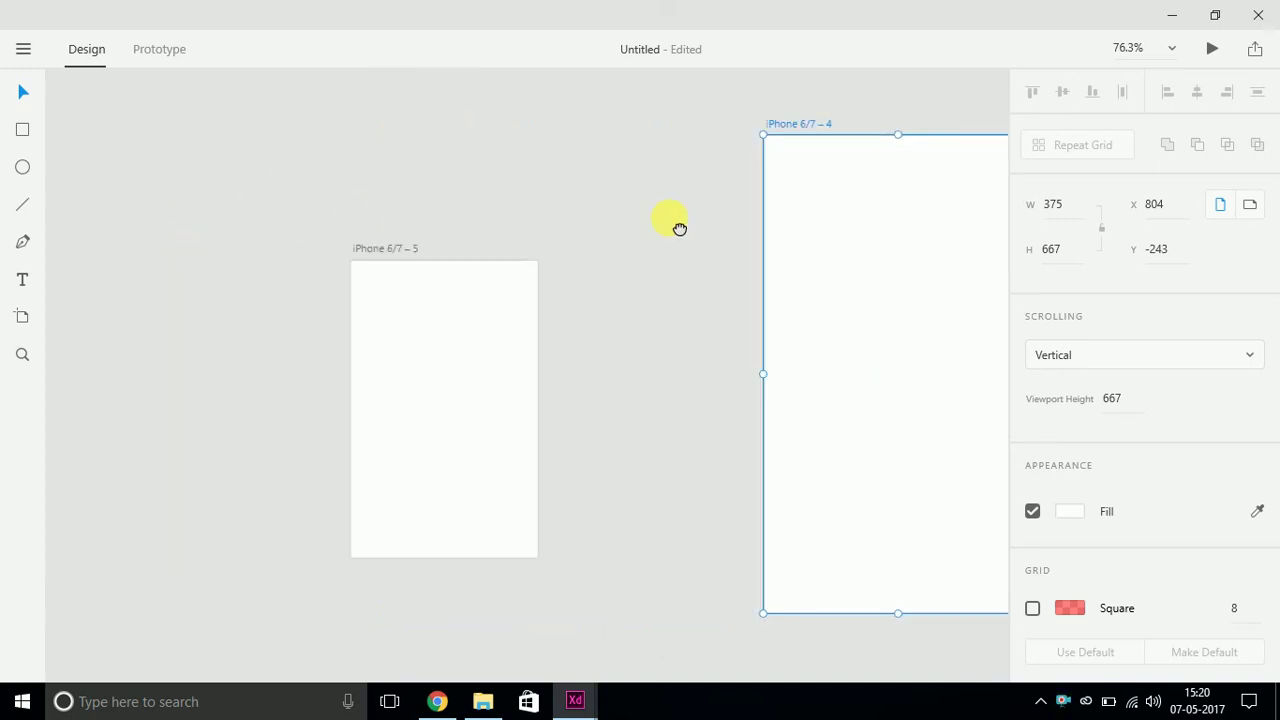
scroll(615, 320, right, 5)
click(600, 390)
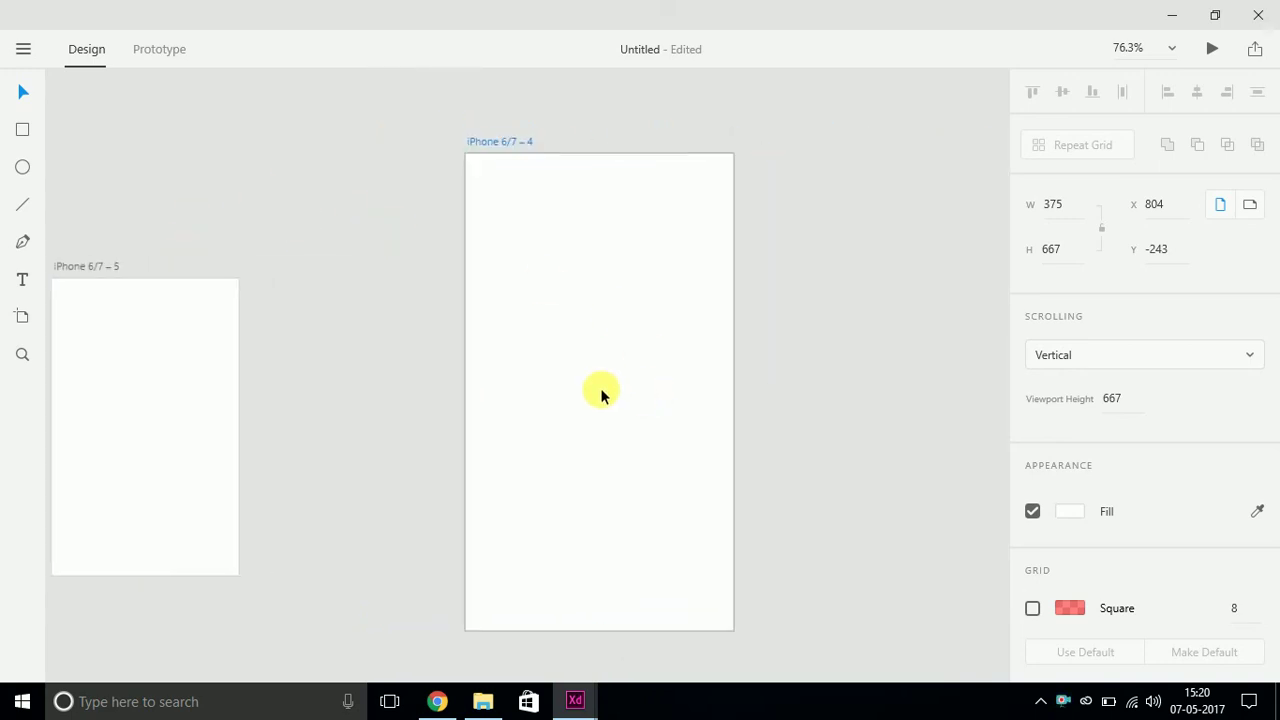
click(547, 372)
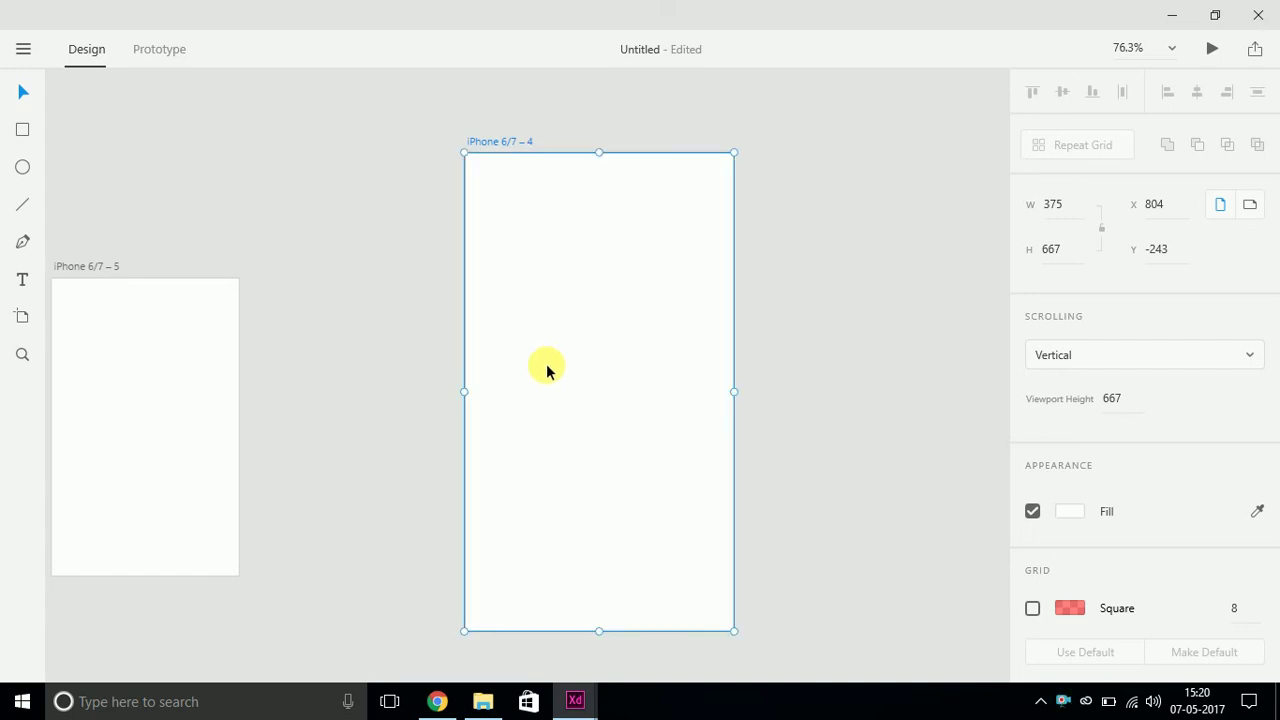
Step: Draw an ellipse about 44 wide and 40 high near the middle of artboard iPhone 6/7 – 4
click(22, 167)
drag(552, 347, 584, 374)
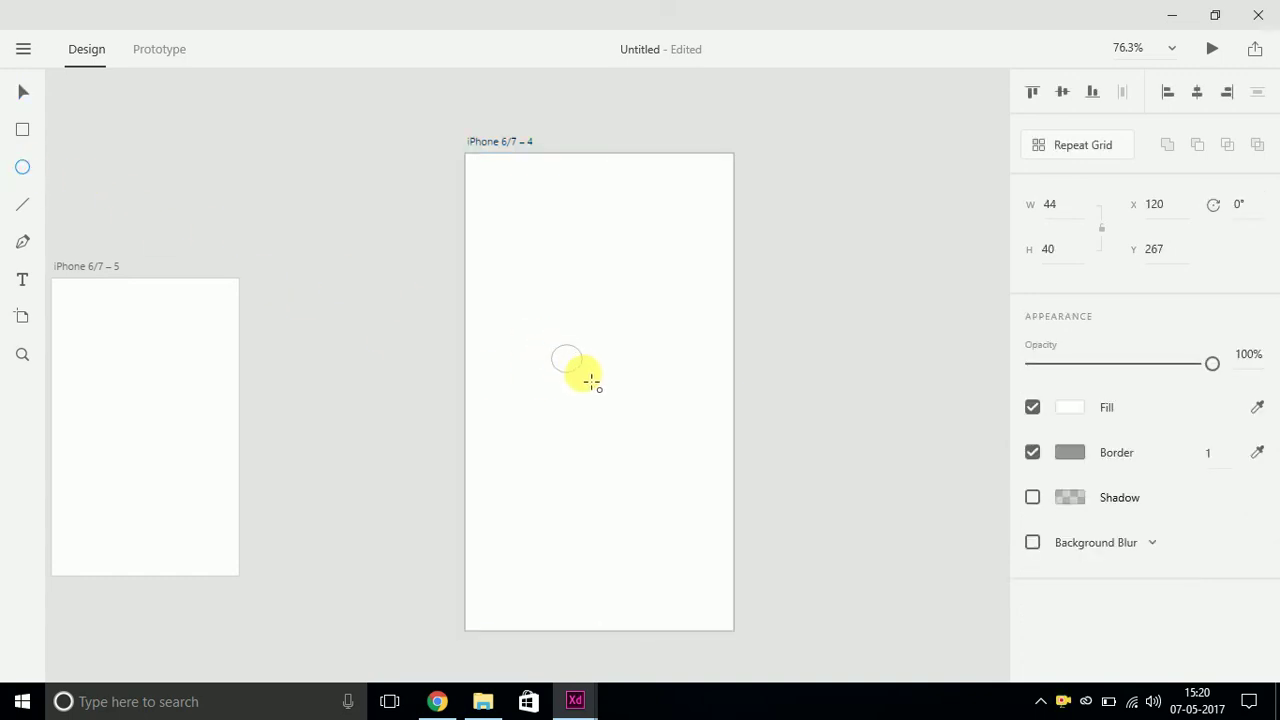
click(22, 92)
click(773, 313)
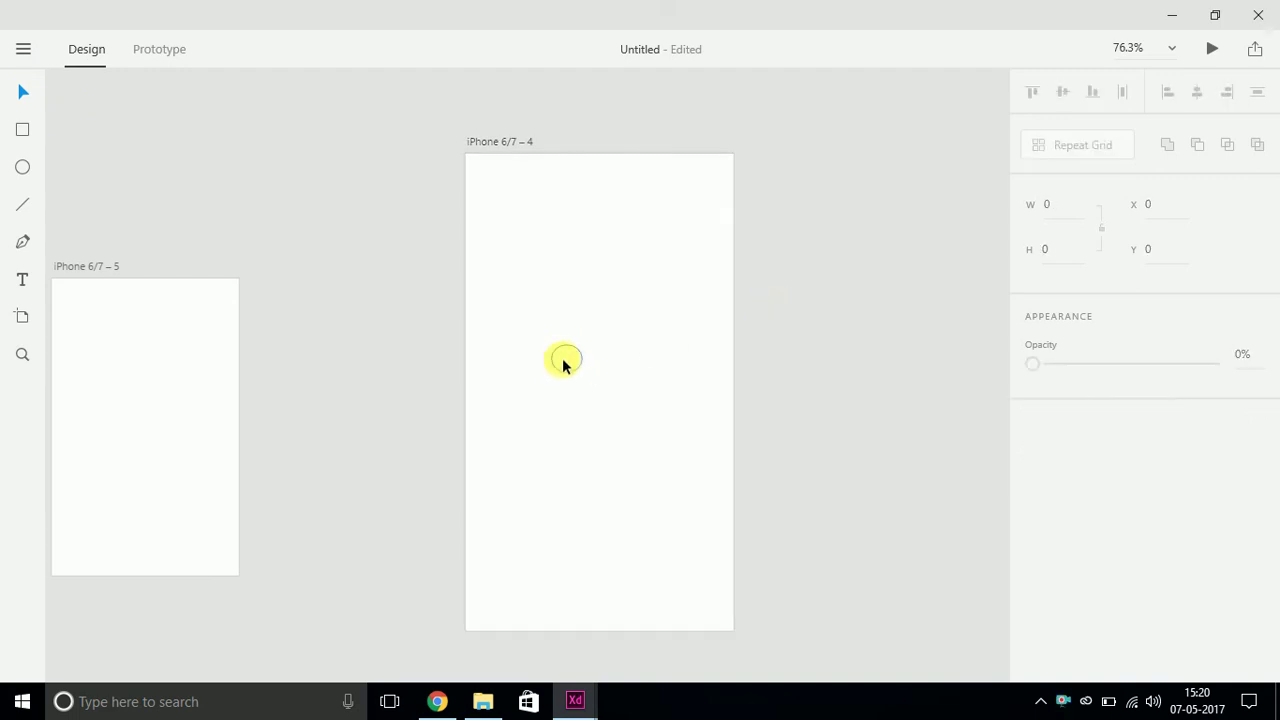
Step: Fill the small ellipse in artboard iPhone 6/7 – 4 with black
click(564, 360)
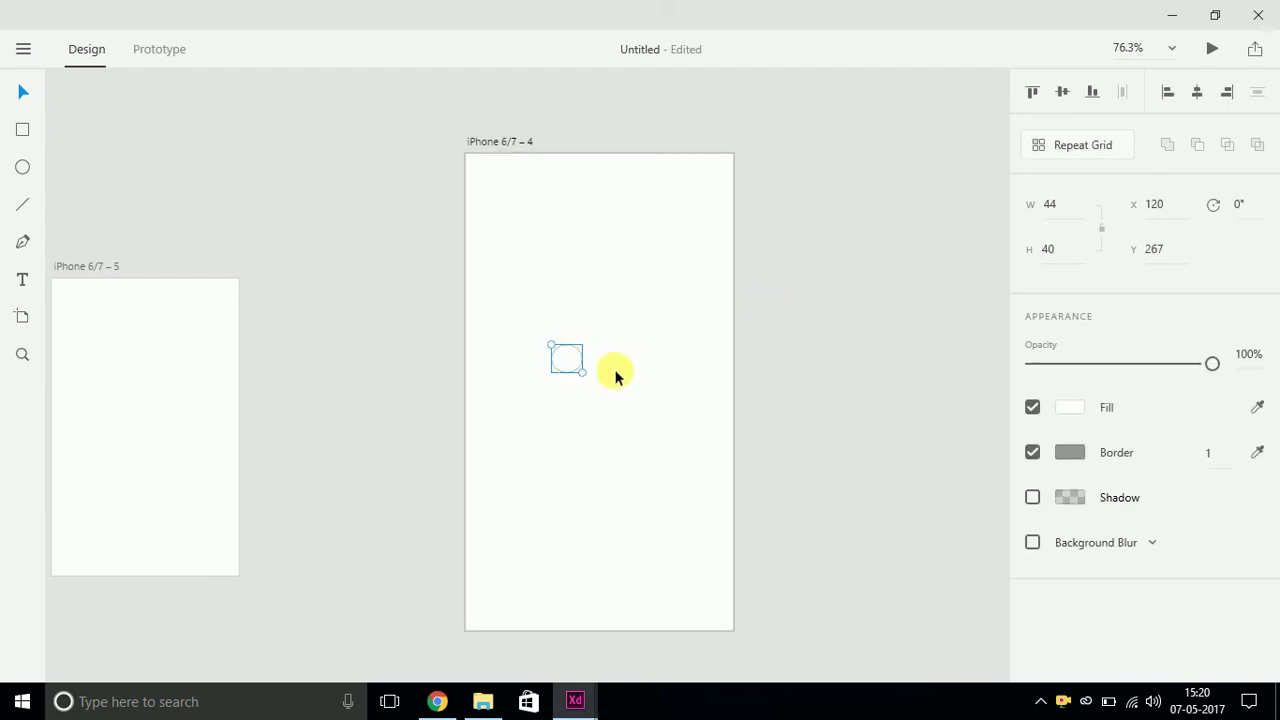
click(1069, 407)
drag(950, 392, 966, 421)
click(819, 126)
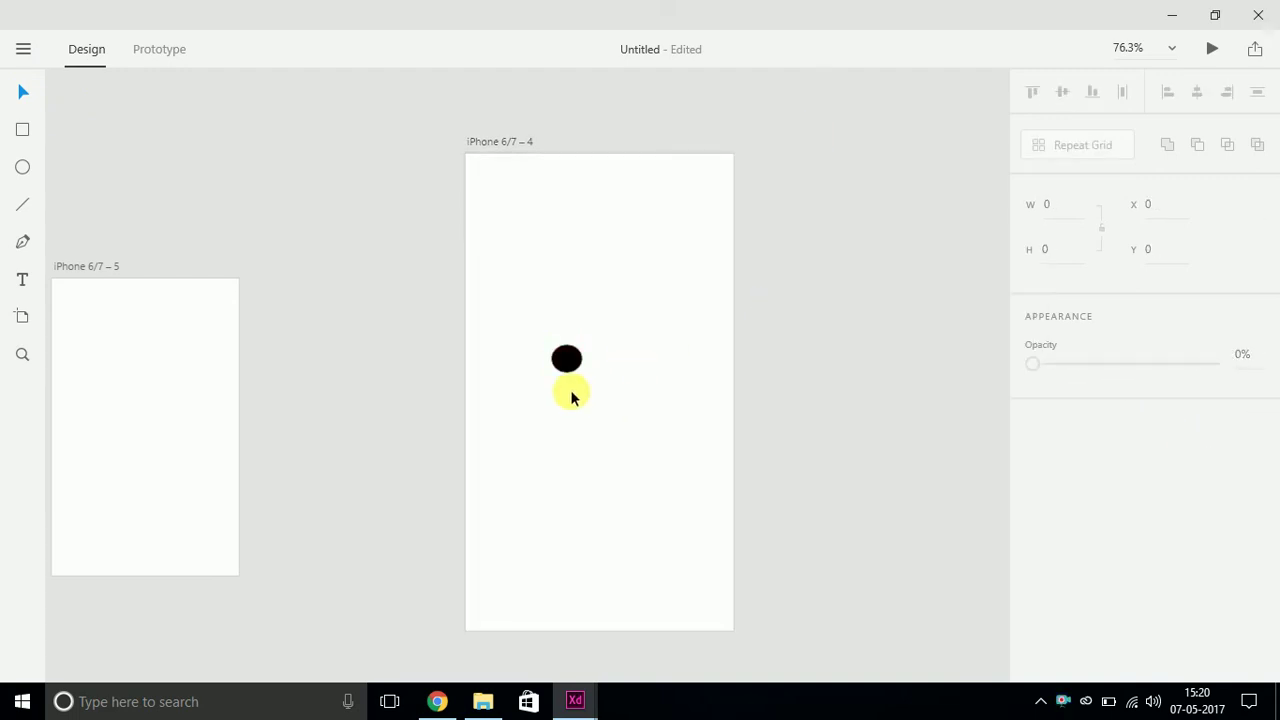
Step: Zoom to the black ellipse as the selection and review the available zoom presets and commands
click(566, 360)
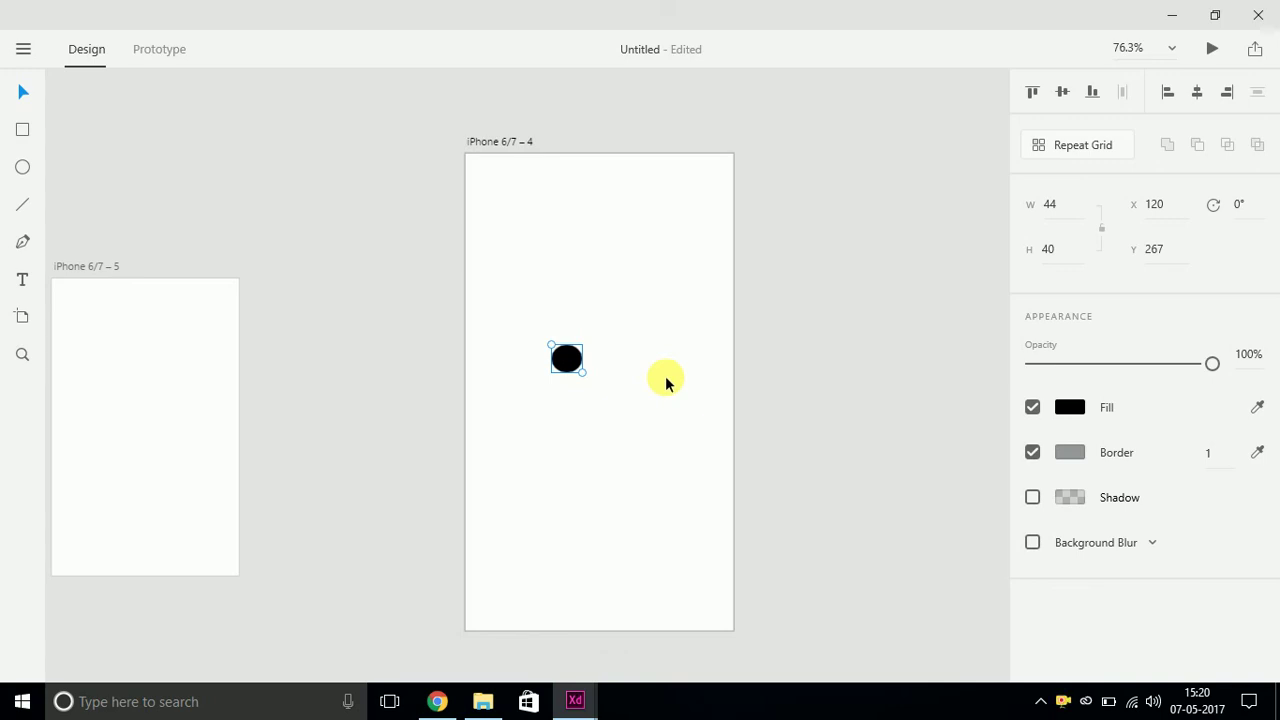
key(ctrl+3)
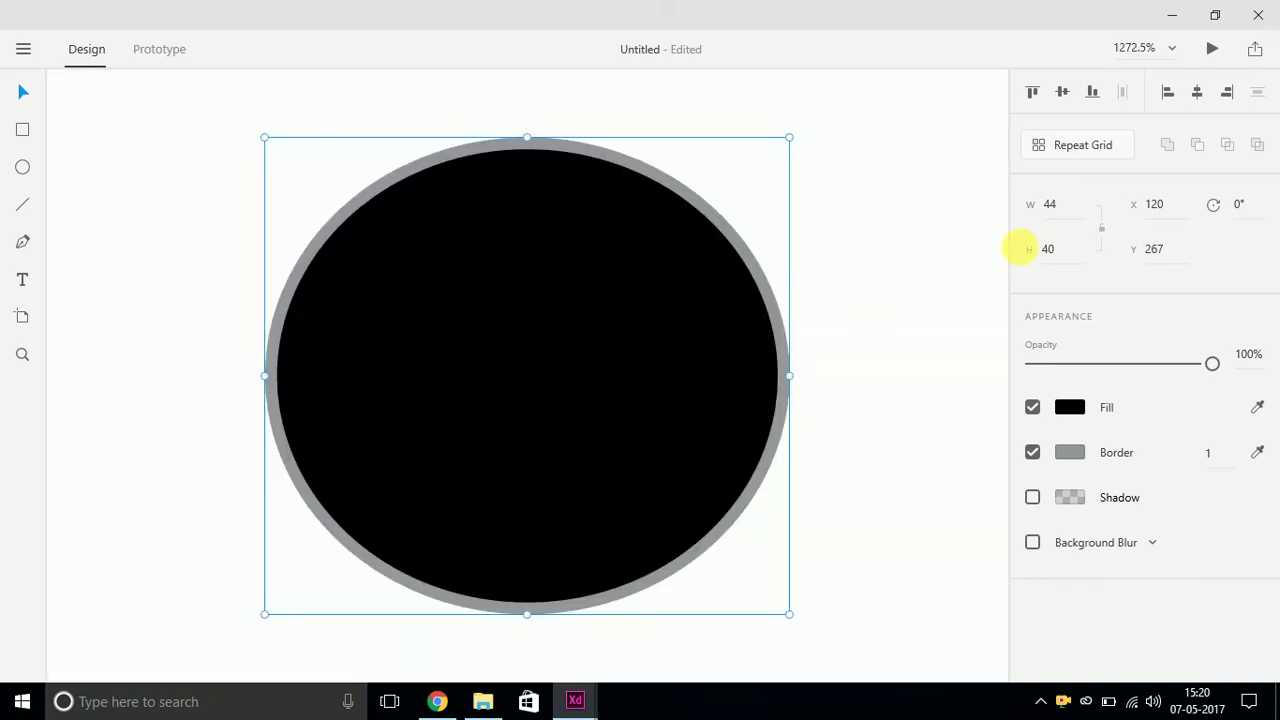
click(1172, 48)
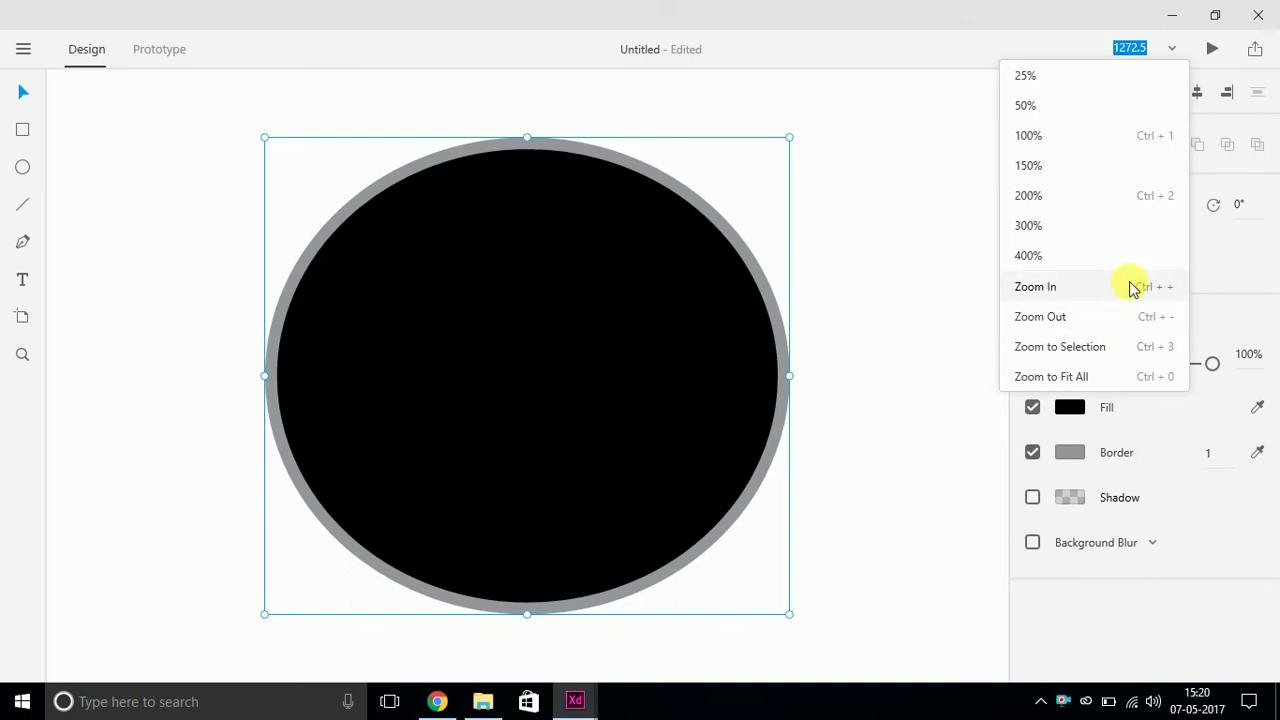
click(874, 285)
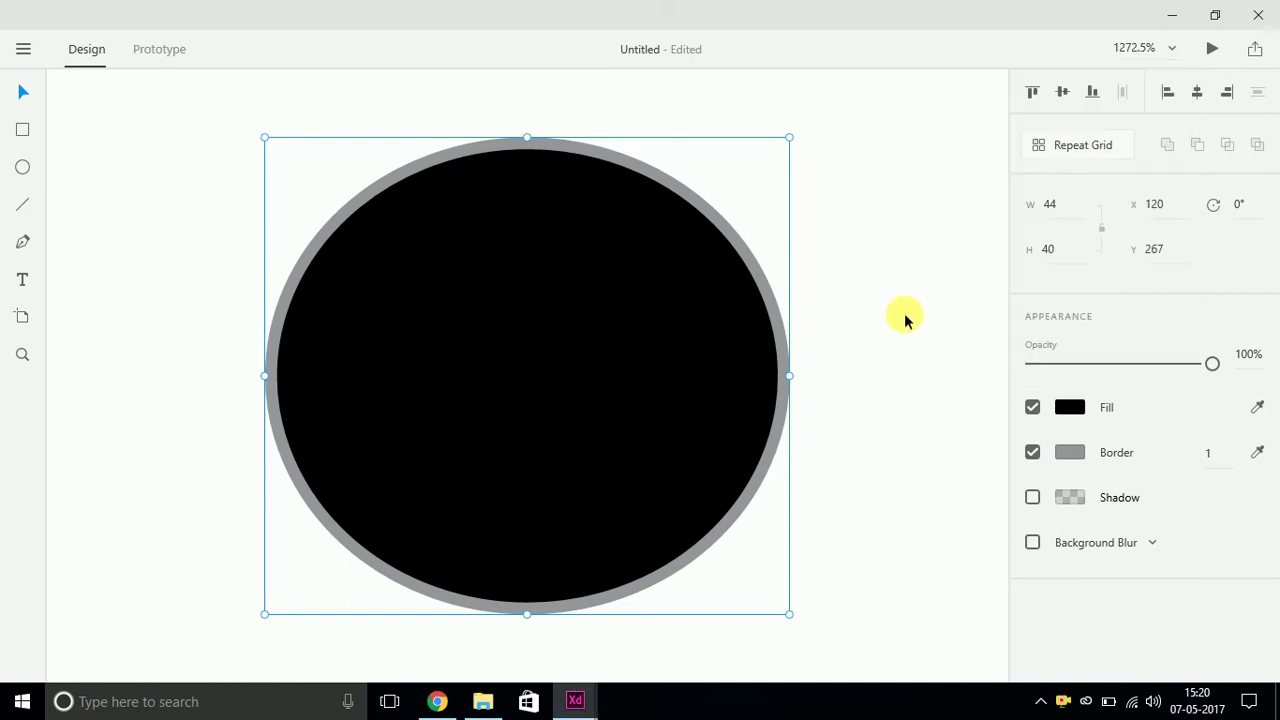
Step: Practise zooming out and in around the selected black ellipse, ending at 25%
key(ctrl+0)
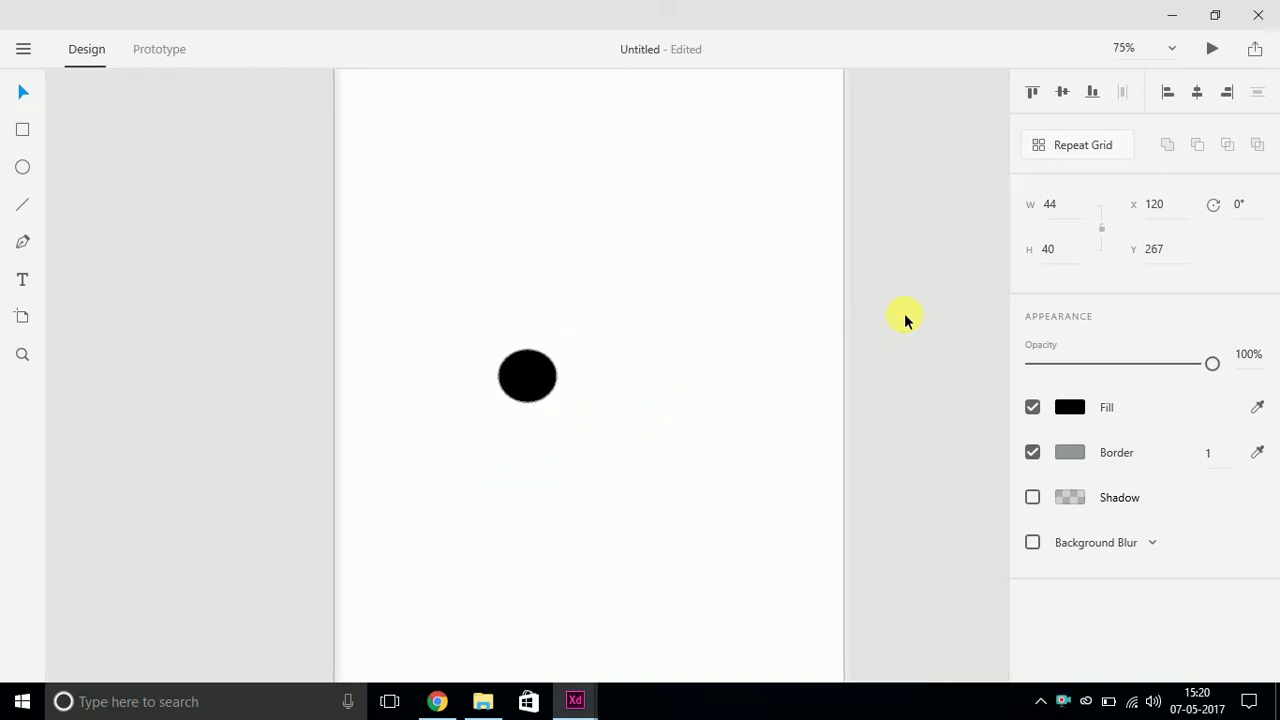
key(ctrl+equal)
key(ctrl+equal)
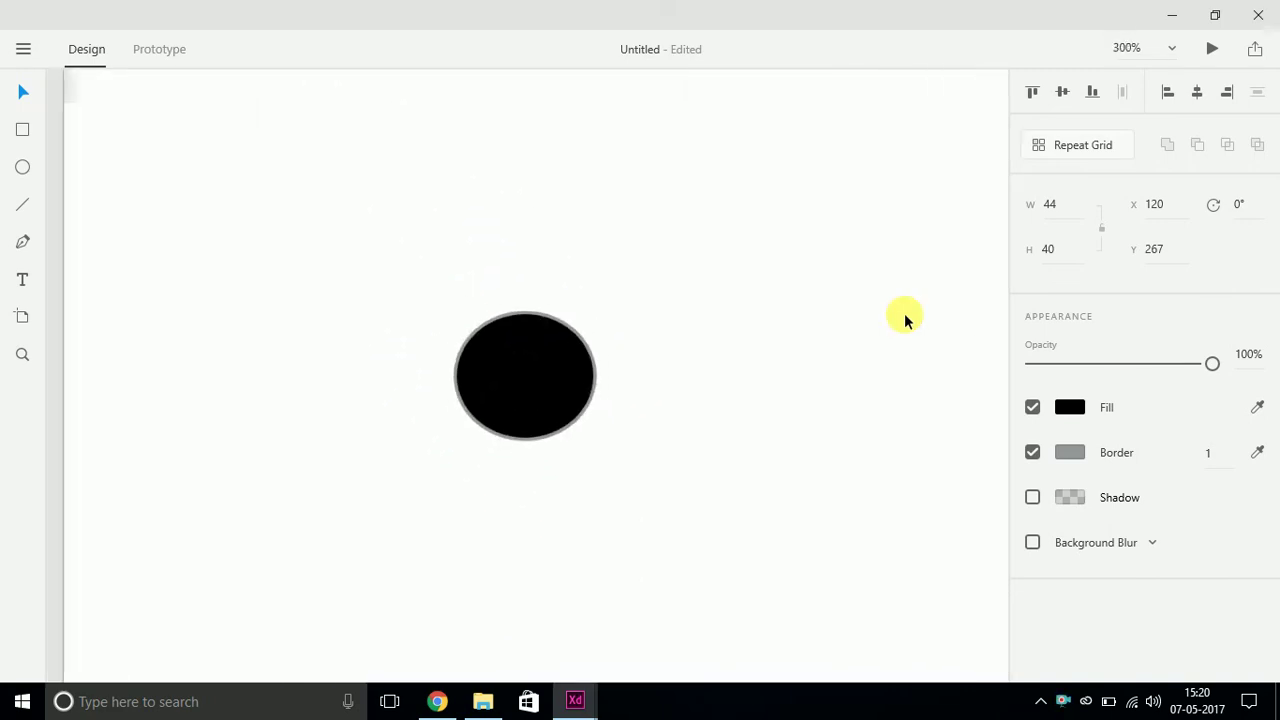
key(ctrl+minus)
key(ctrl+minus)
key(ctrl+minus)
key(ctrl+minus)
key(ctrl+minus)
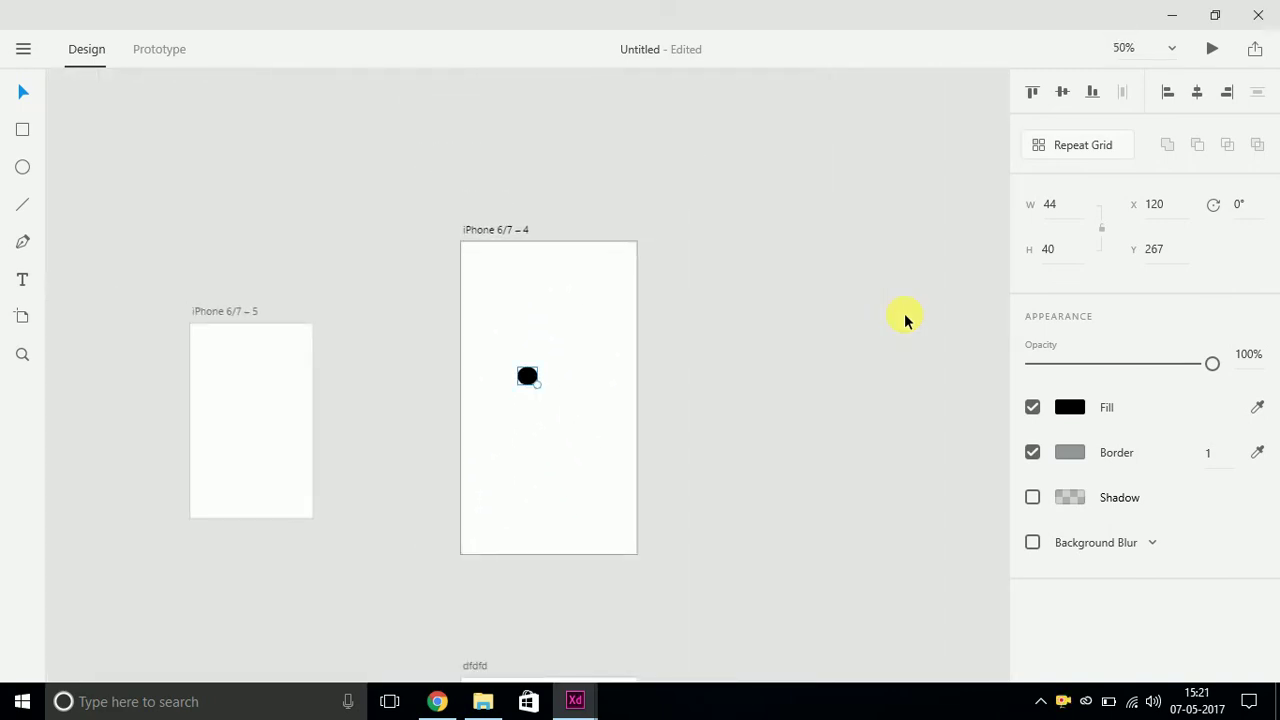
key(ctrl+equal)
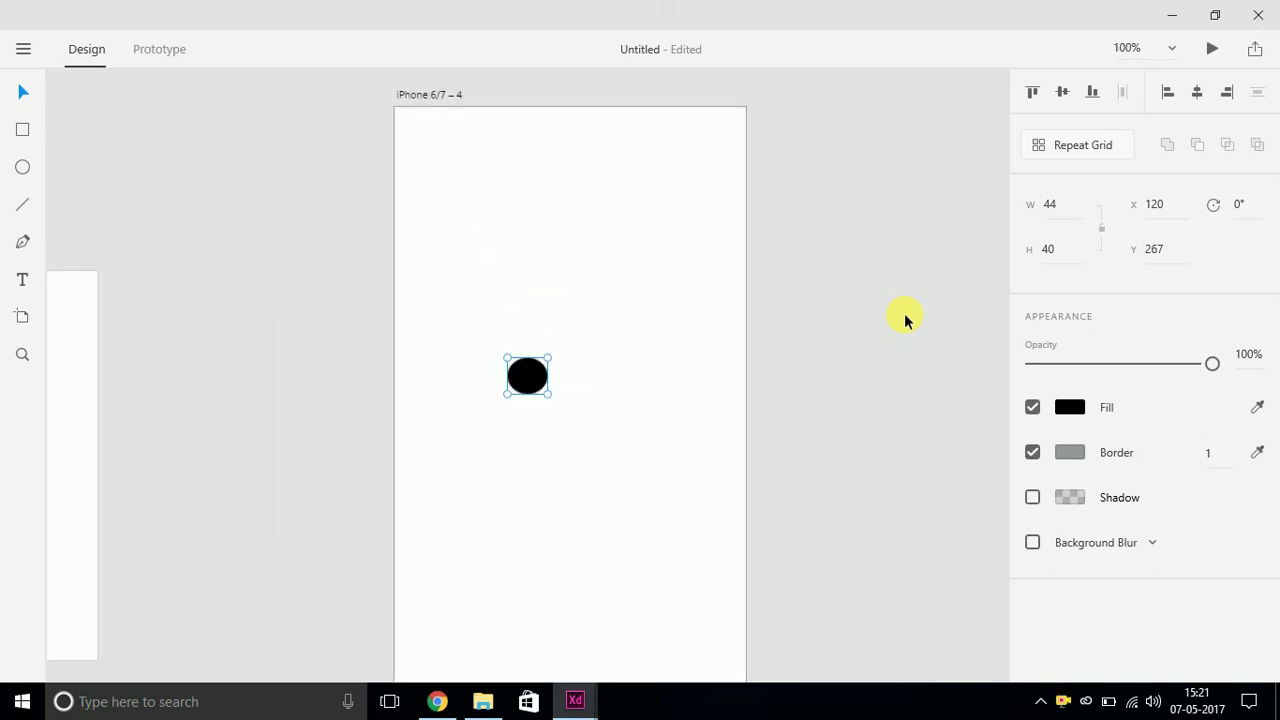
key(ctrl+minus)
key(ctrl+minus)
key(ctrl+minus)
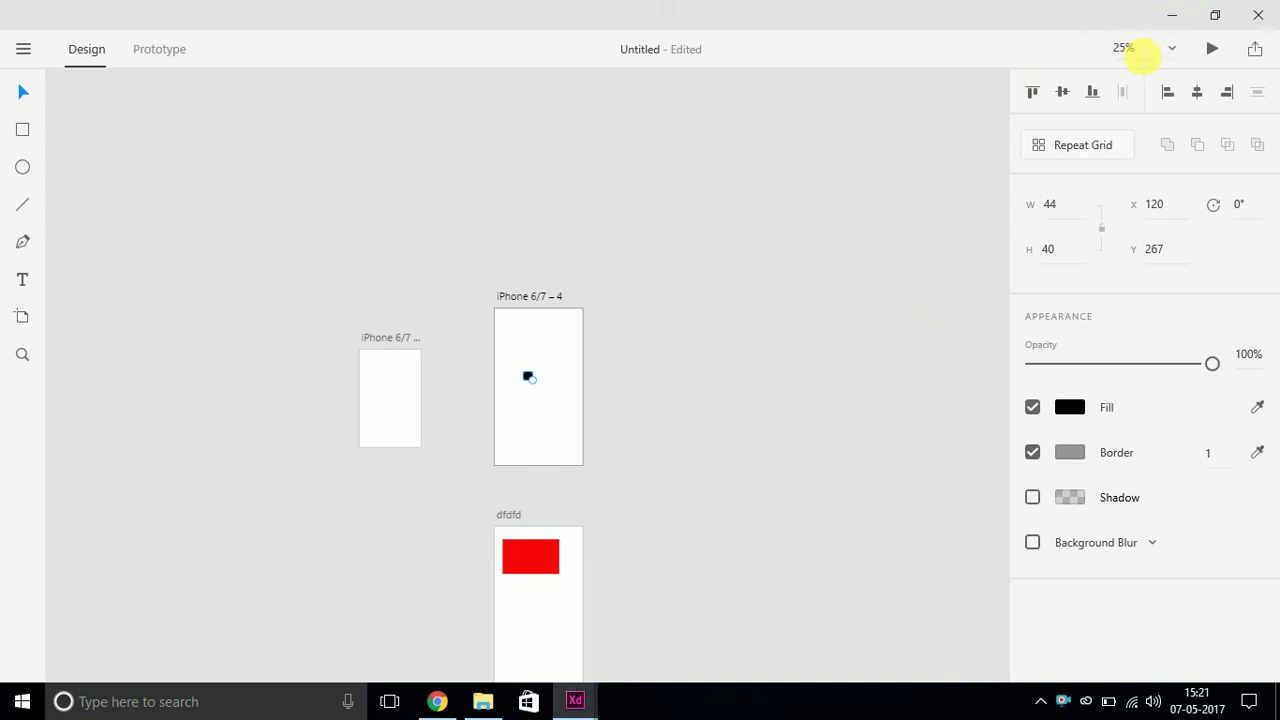
Step: Deselect the ellipse, set the zoom level to 100%, and open the list of zoom presets
click(1123, 48)
click(991, 114)
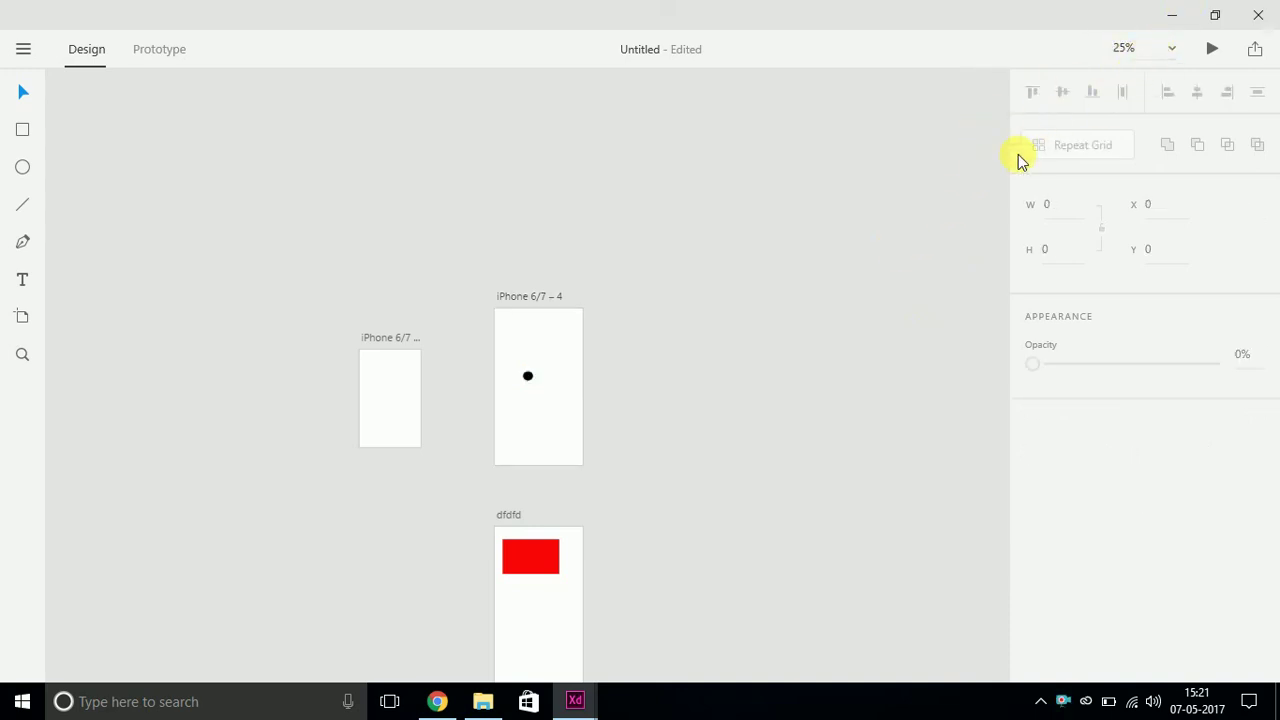
key(ctrl+1)
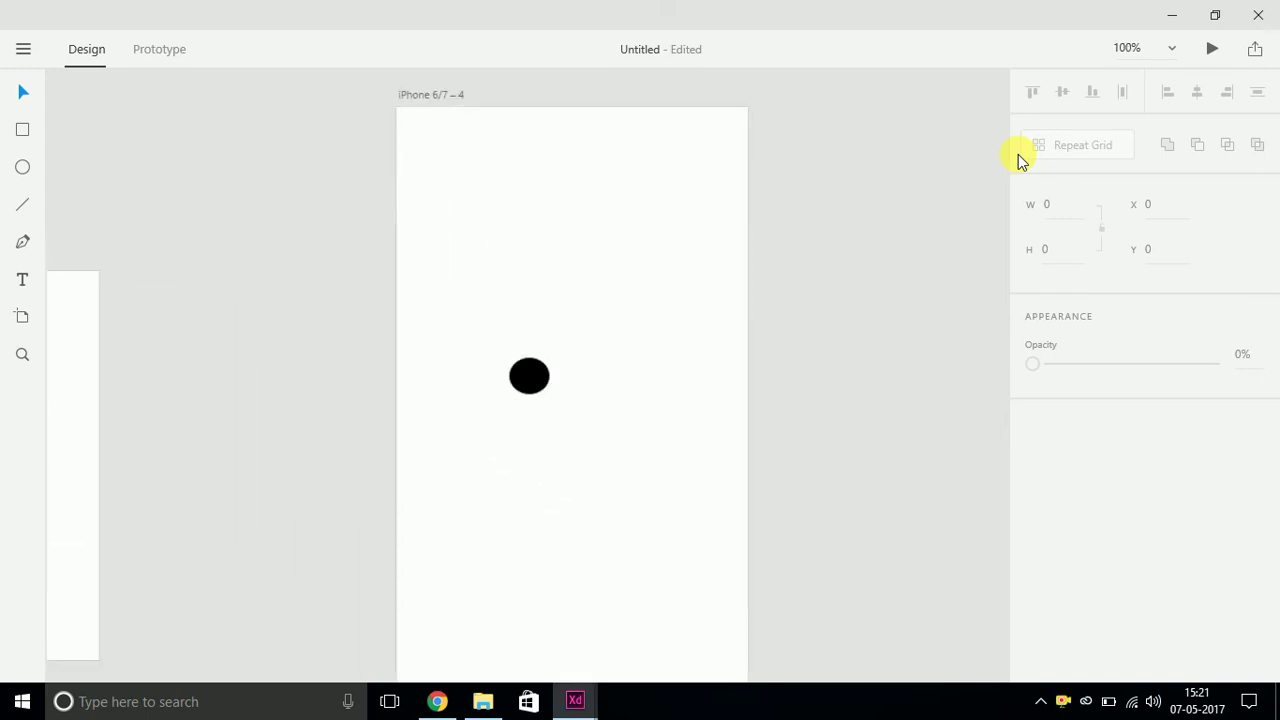
click(1171, 52)
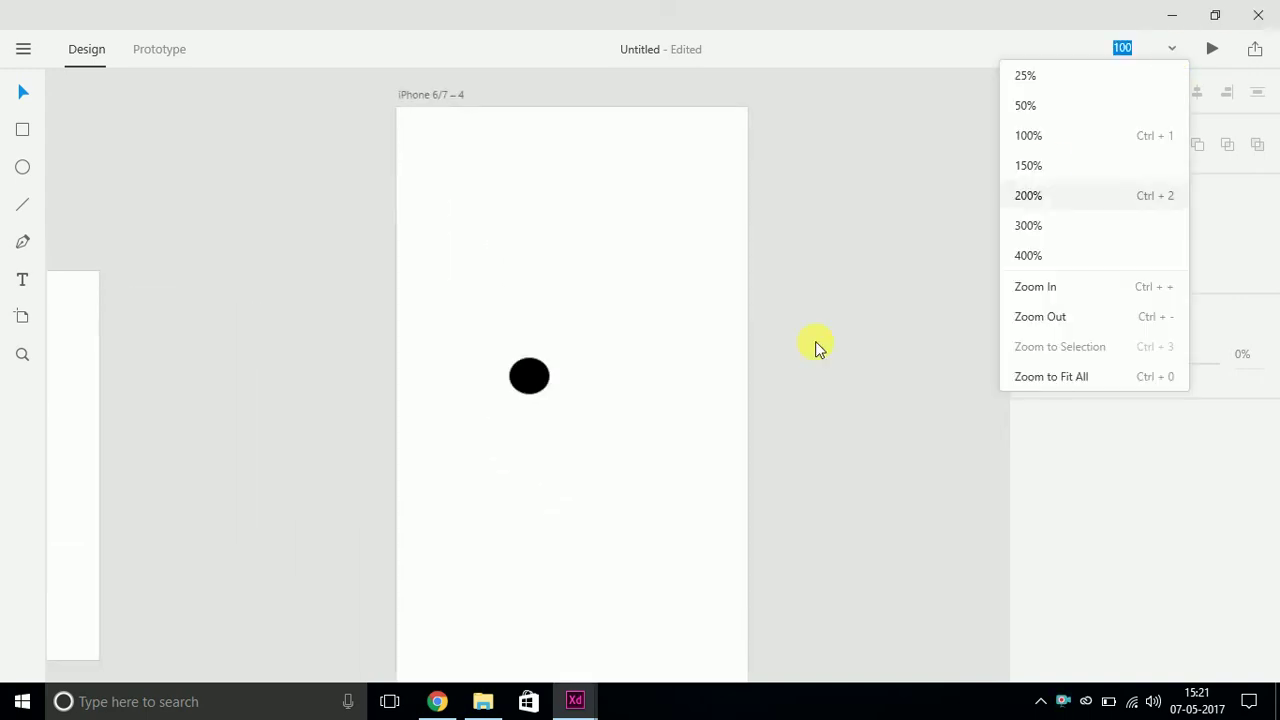
Step: Switch to the 02_Working with artboards document and review its Contents artboard and the Working with Artboard topic list
click(396, 228)
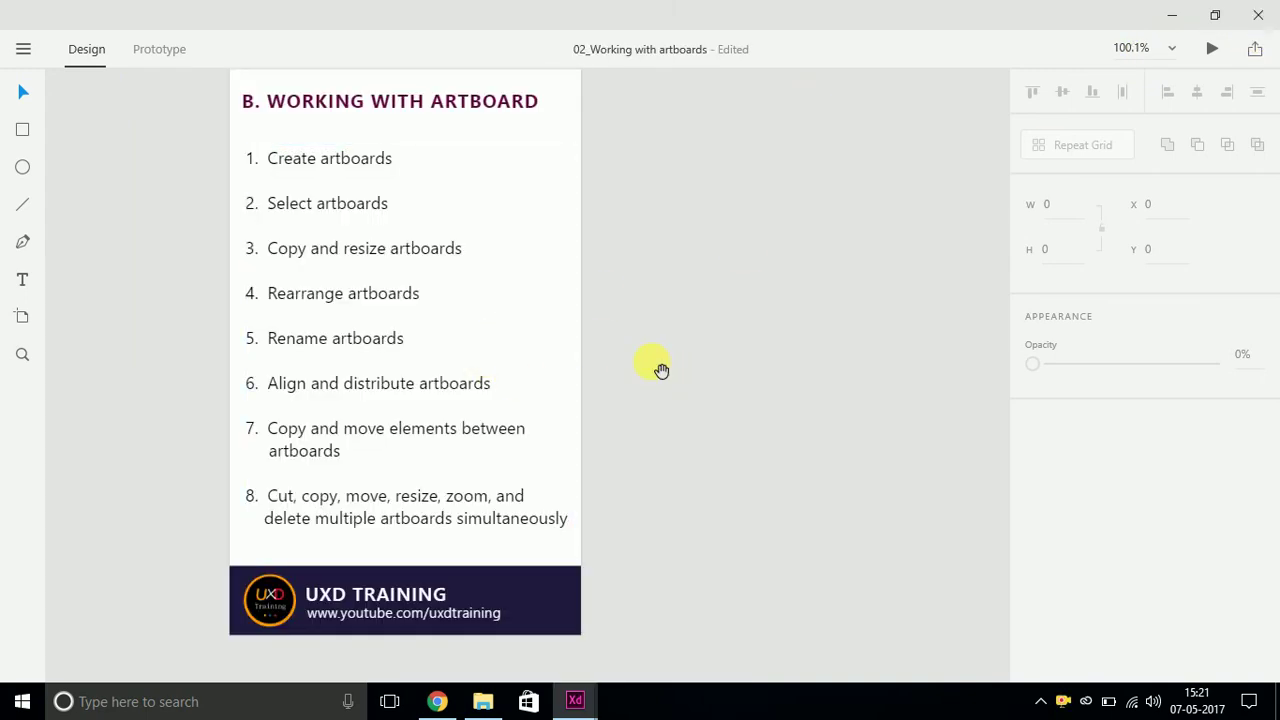
drag(657, 369, 997, 386)
drag(331, 351, 666, 423)
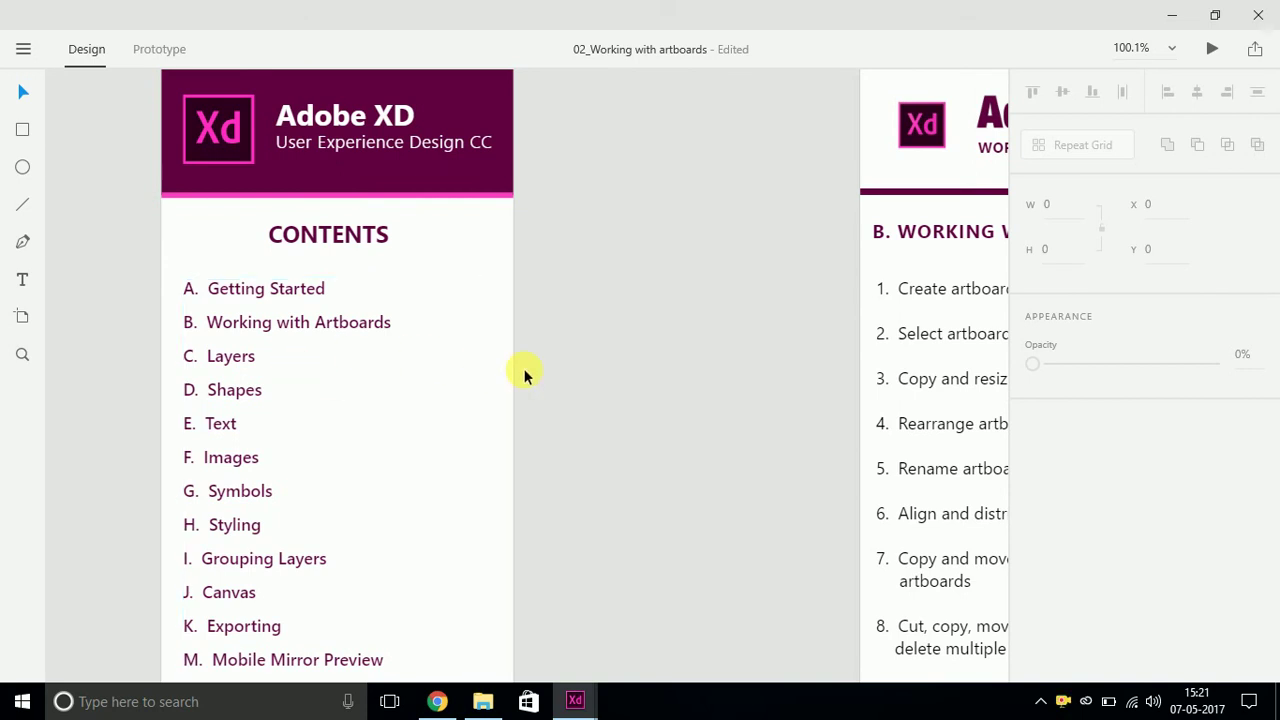
drag(526, 371, 368, 379)
drag(808, 362, 523, 380)
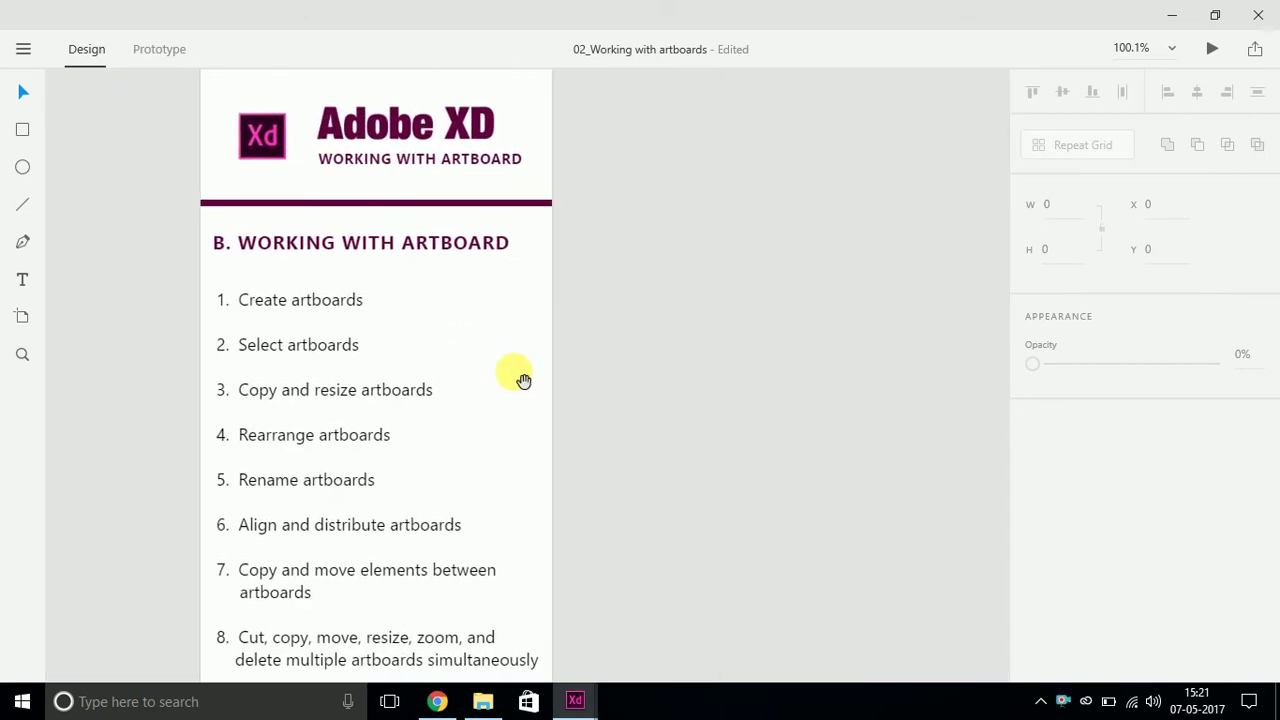
scroll(703, 351, up, 2)
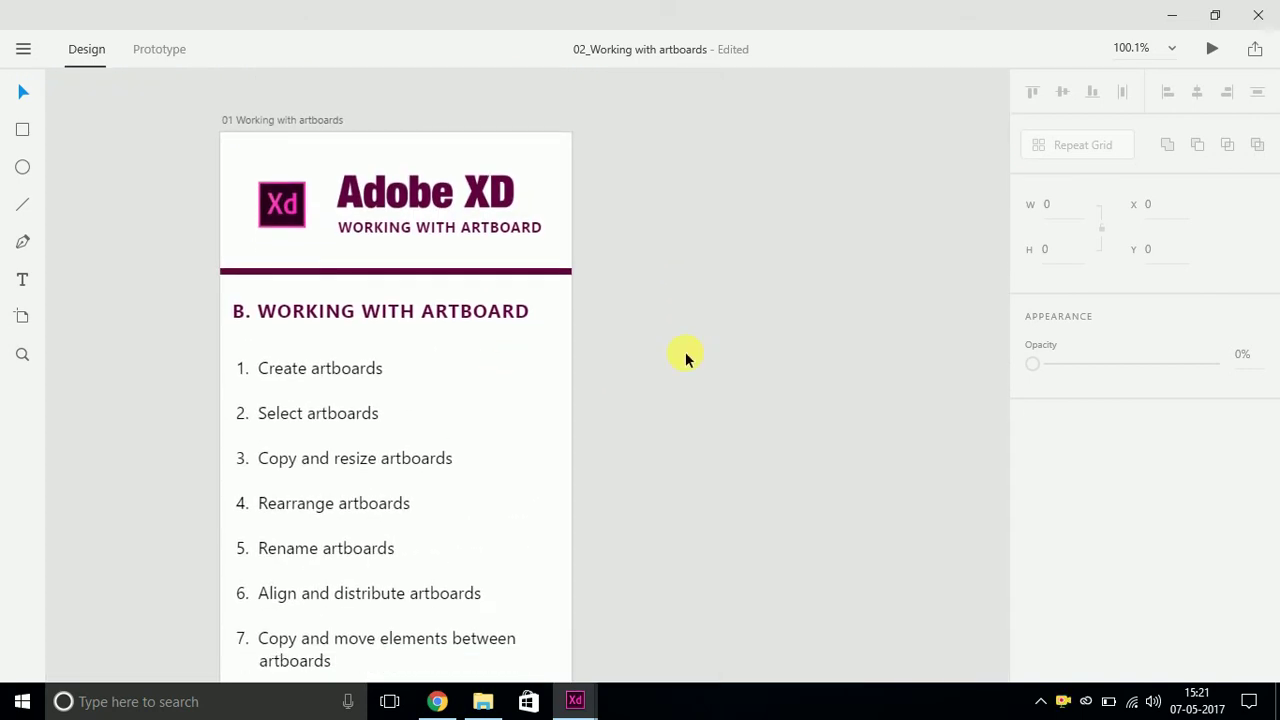
drag(697, 442, 780, 428)
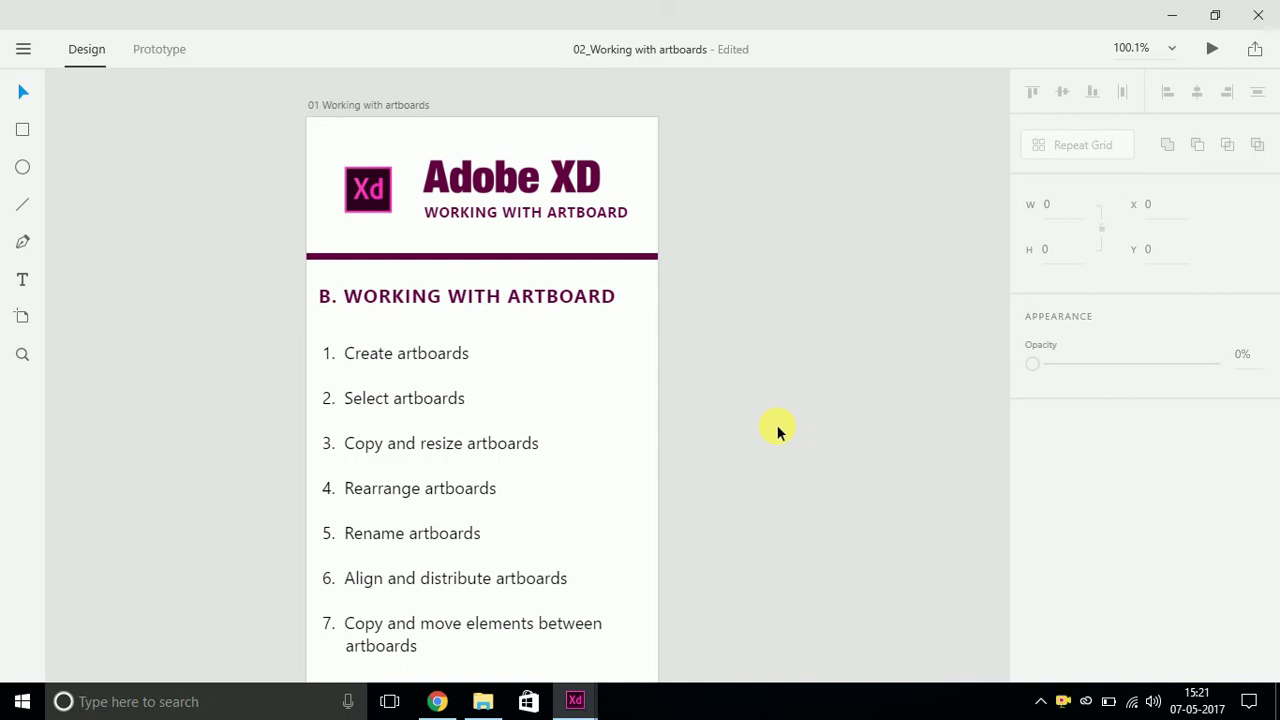
drag(728, 500, 858, 405)
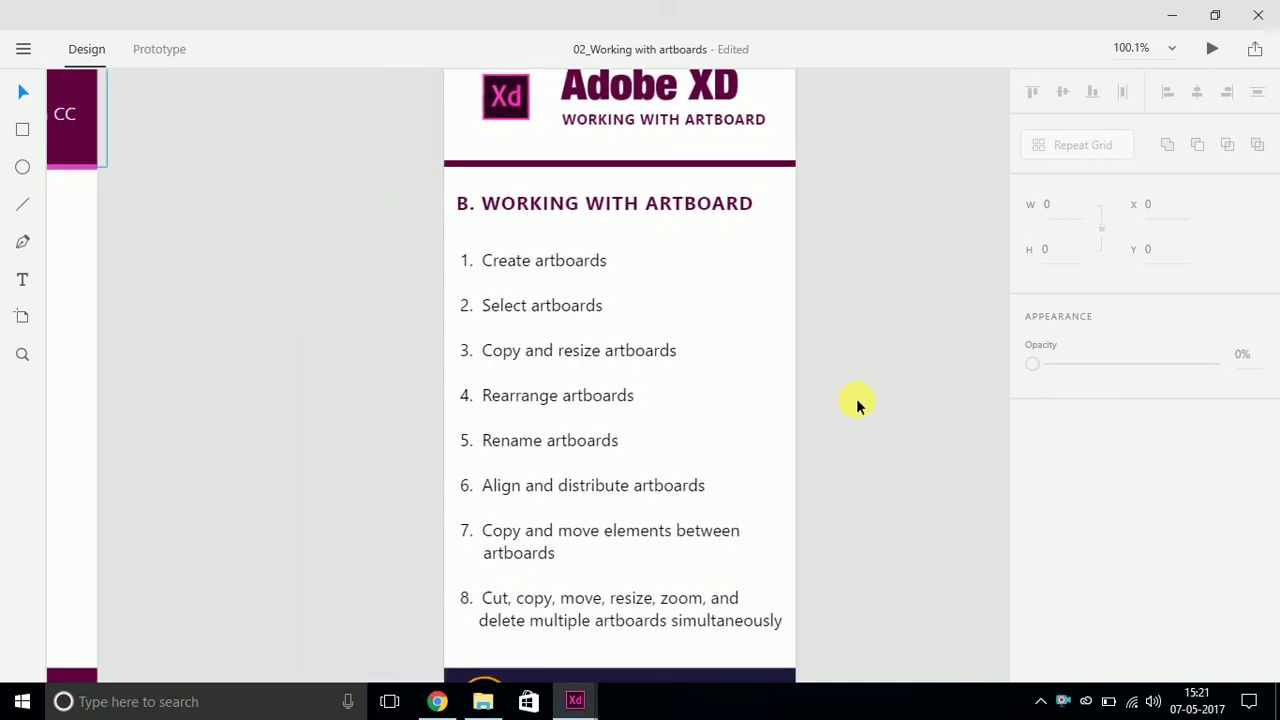